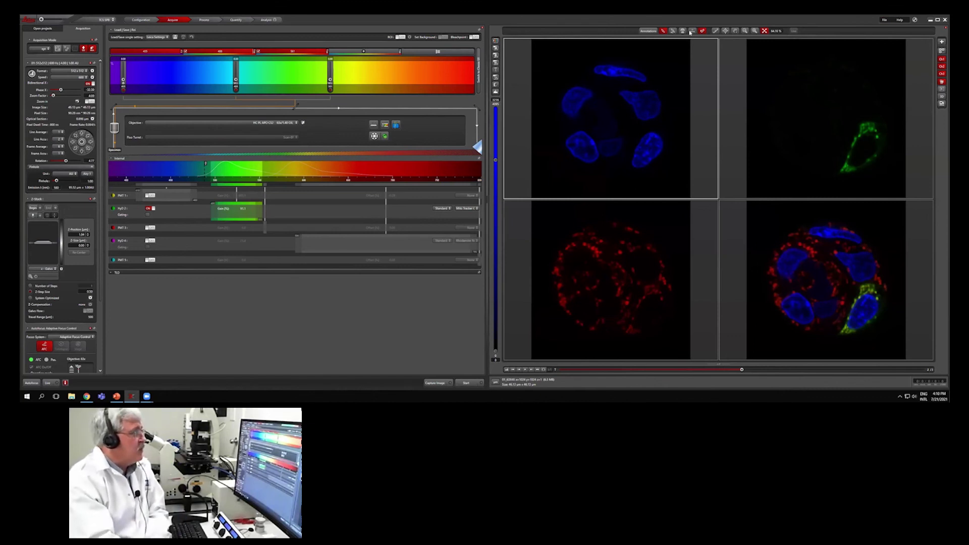
# Review the available lasers and the hardware settings in the system configuration.
pyautogui.click(154, 20)
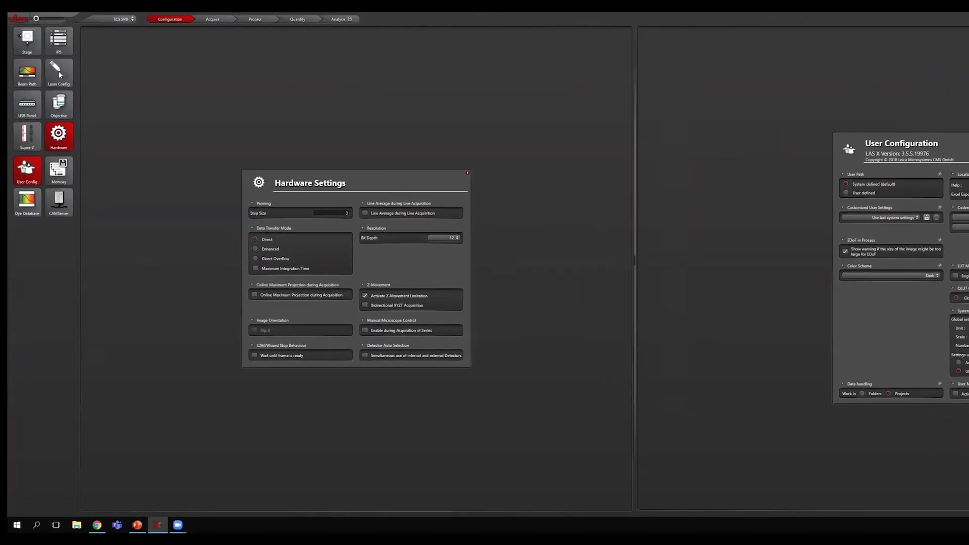
pyautogui.click(60, 74)
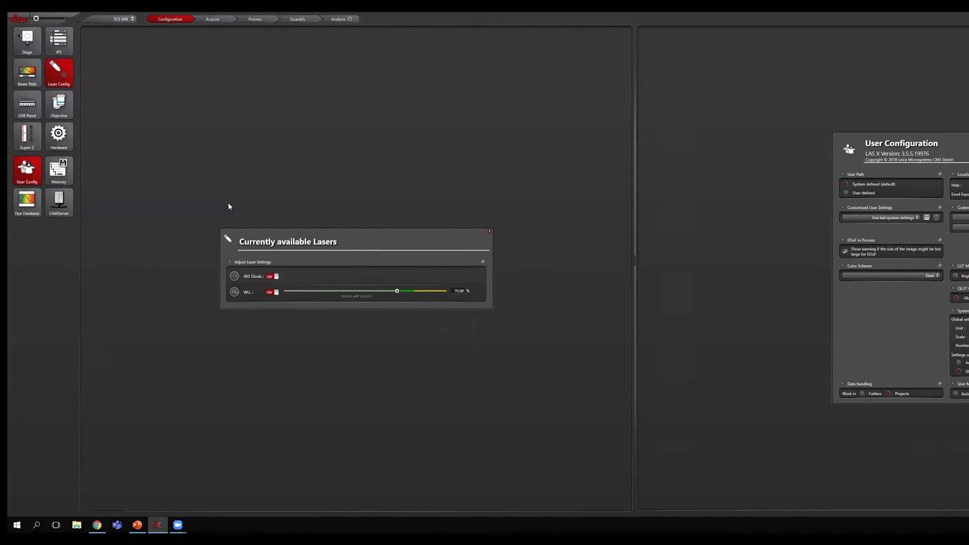
pyautogui.click(67, 136)
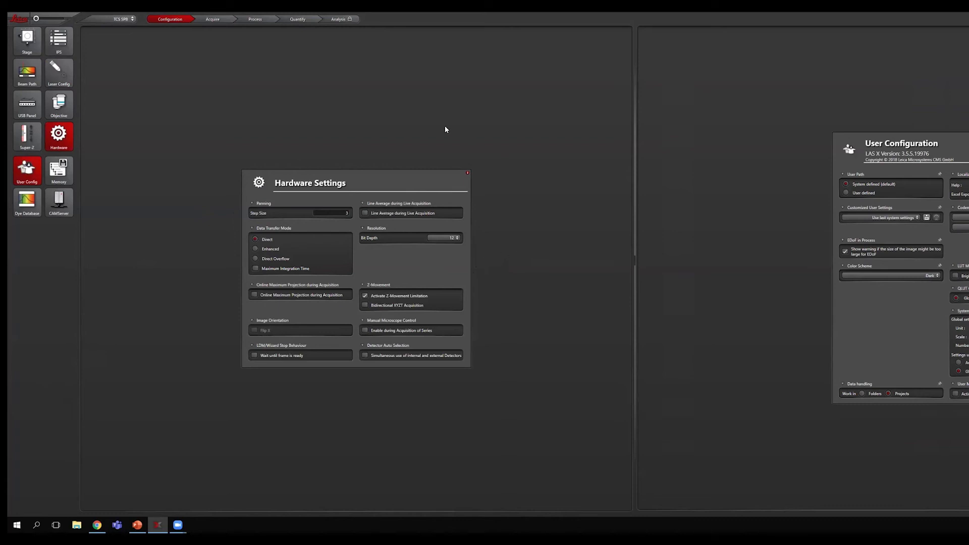
# Return to the acquisition workspace and enlarge the interface scale so the settings are easier to read.
pyautogui.click(212, 19)
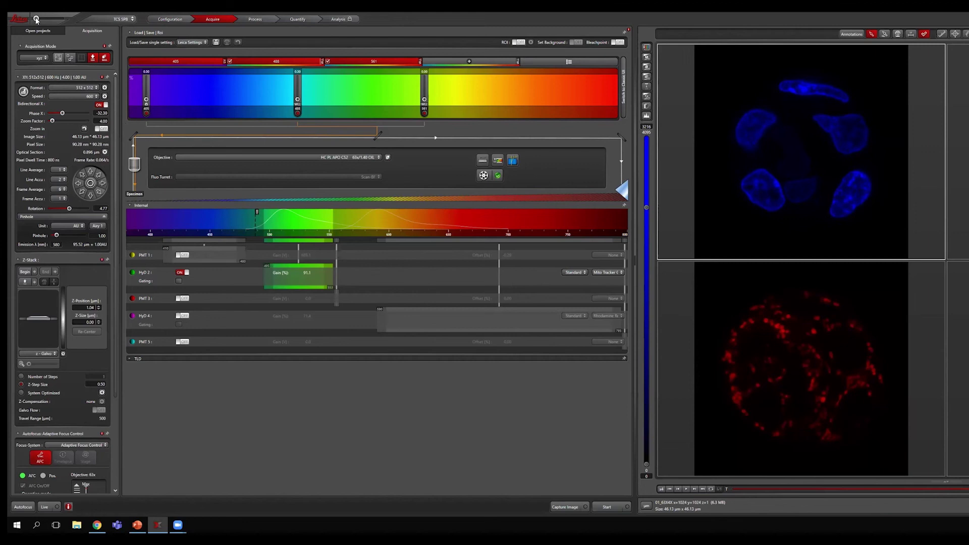
pyautogui.moveTo(37, 19); pyautogui.dragTo(66, 20)
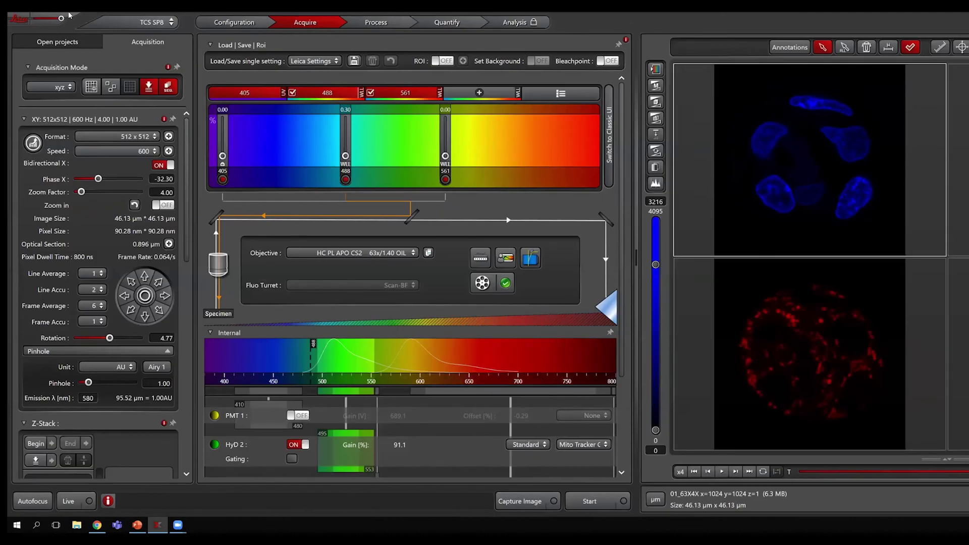
# Review the acquisition settings from scan format and speed options through Z-stack and autofocus to the sequential scan.
pyautogui.moveTo(186, 126)
pyautogui.mouseDown()
pyautogui.moveTo(199, 198)
pyautogui.moveTo(196, 350)
pyautogui.moveTo(190, 111)
pyautogui.mouseUp()
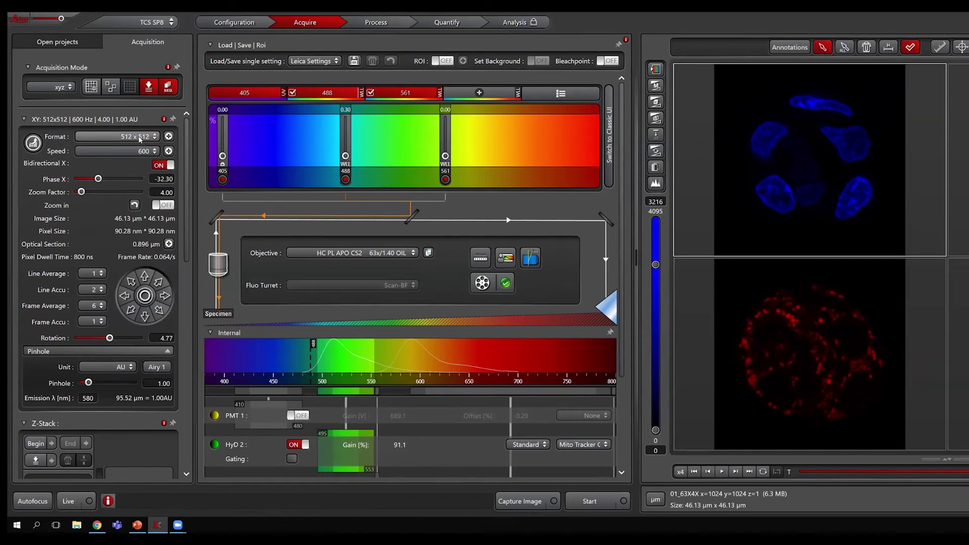
pyautogui.click(155, 152)
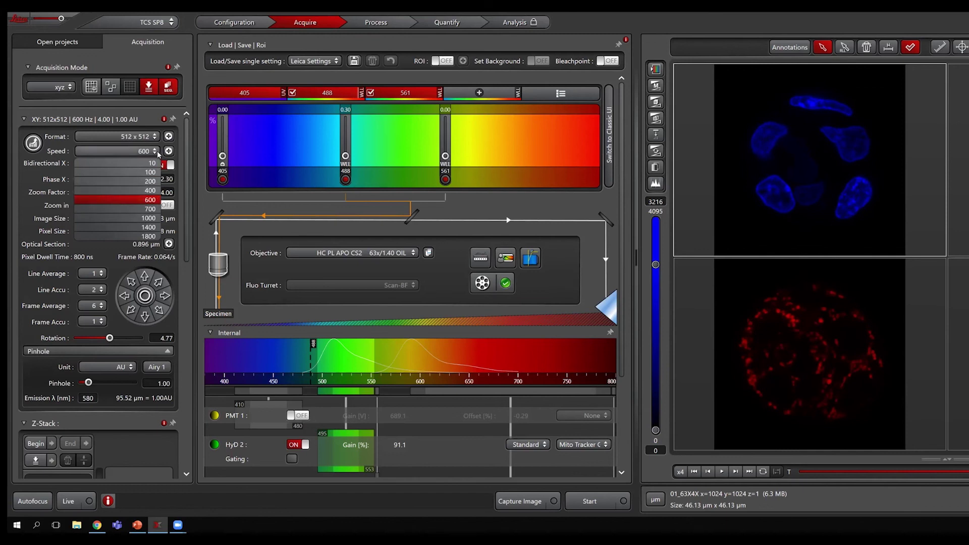
pyautogui.click(147, 152)
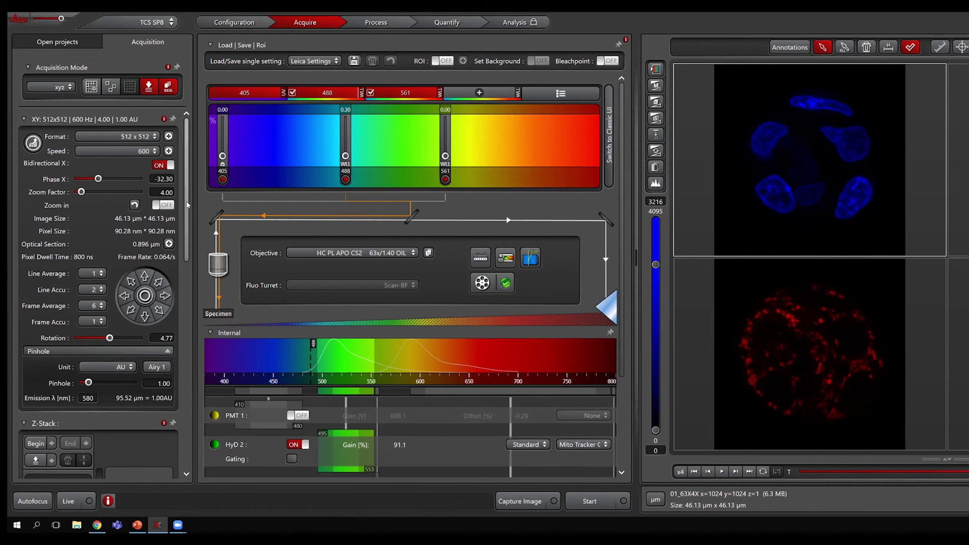
pyautogui.moveTo(187, 201); pyautogui.dragTo(189, 297)
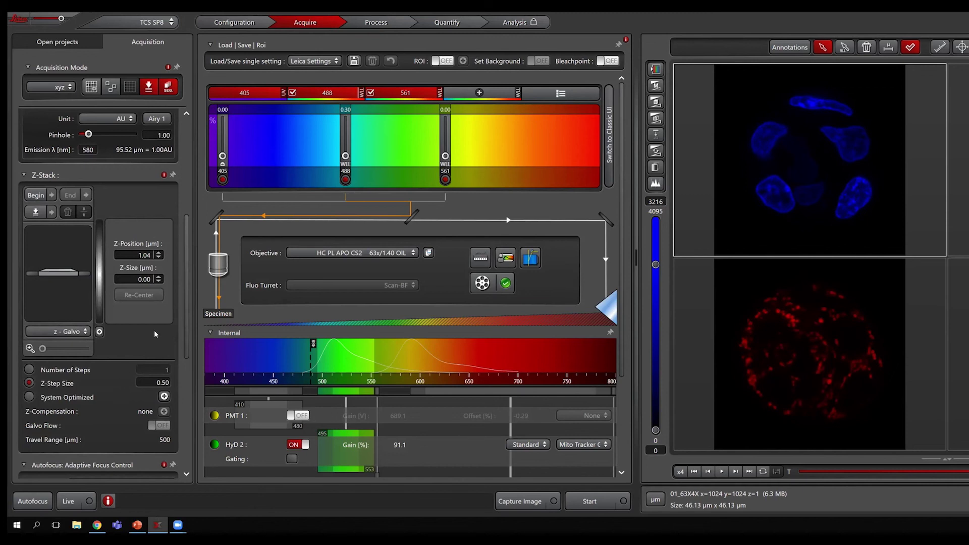
pyautogui.moveTo(187, 272); pyautogui.dragTo(188, 366)
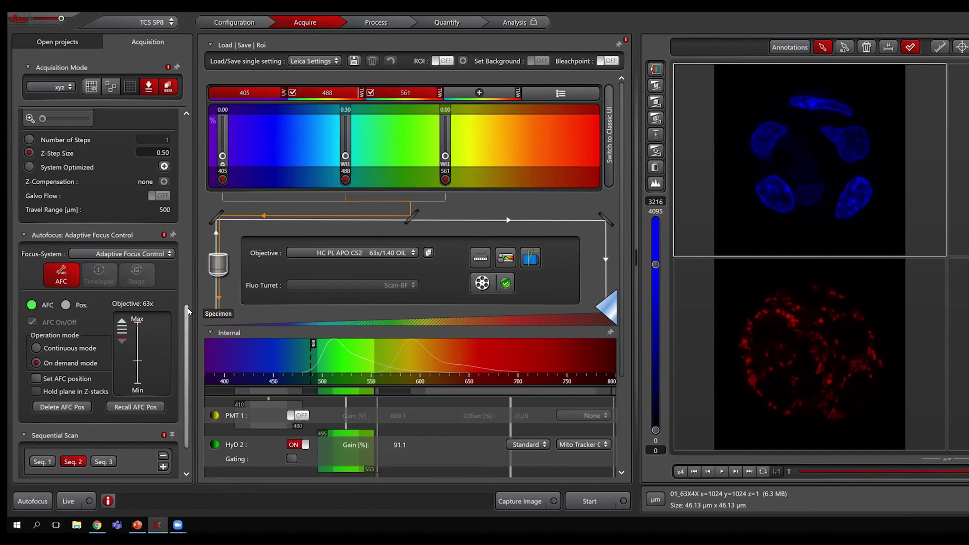
pyautogui.moveTo(189, 310); pyautogui.dragTo(190, 338)
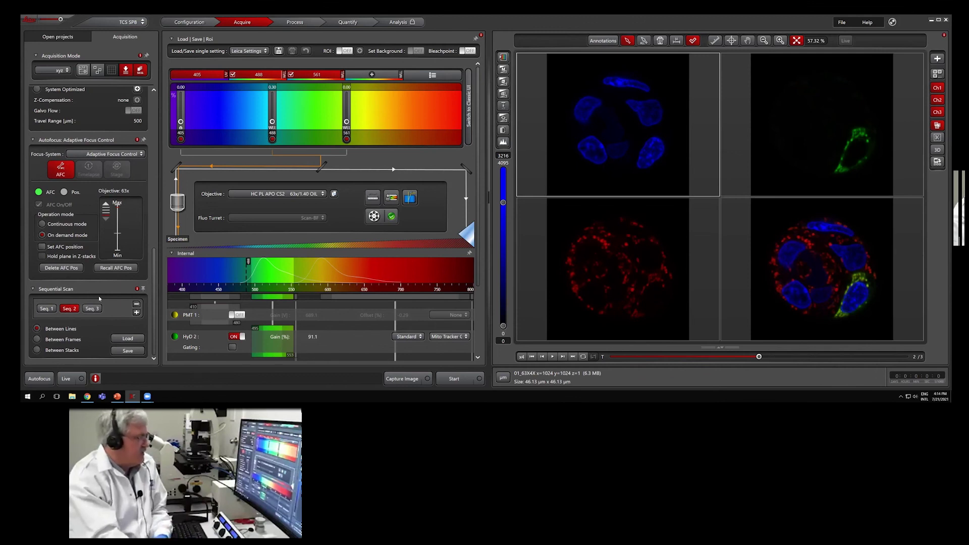
# Step through Seq. 1, Seq. 2 and Seq. 3 of the sequential scan to compare their channel configurations.
pyautogui.click(43, 309)
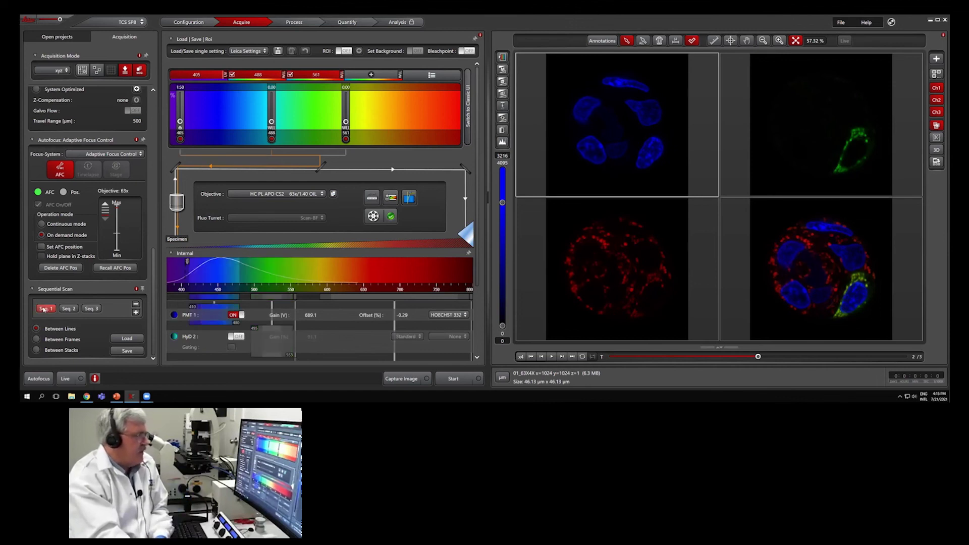
pyautogui.click(69, 309)
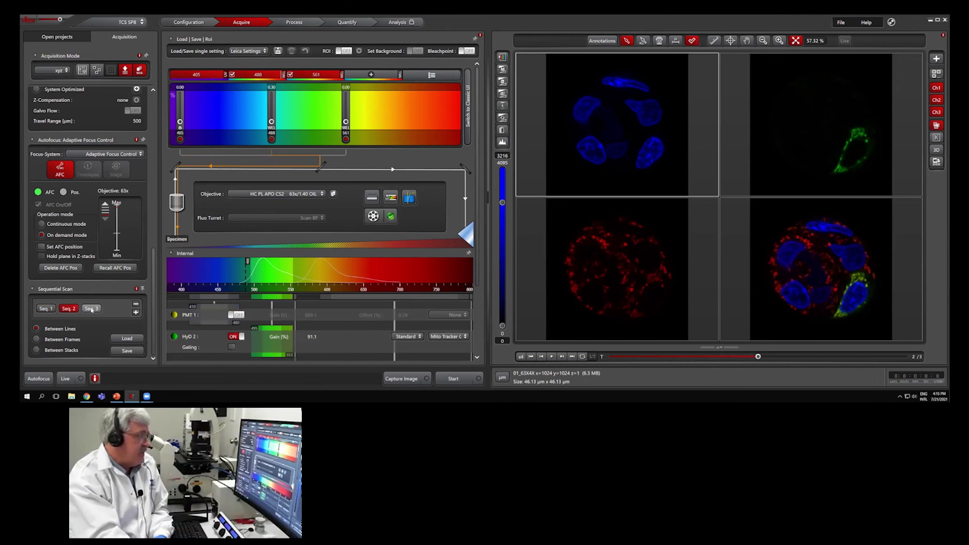
pyautogui.click(91, 309)
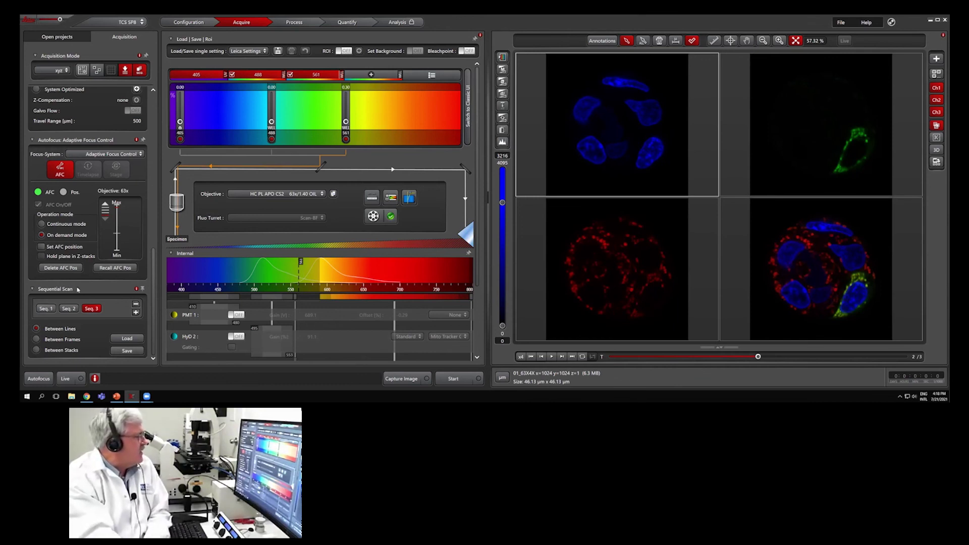
# Inspect the laser line and detector settings, including gain and offset, of Seq. 1.
pyautogui.click(47, 309)
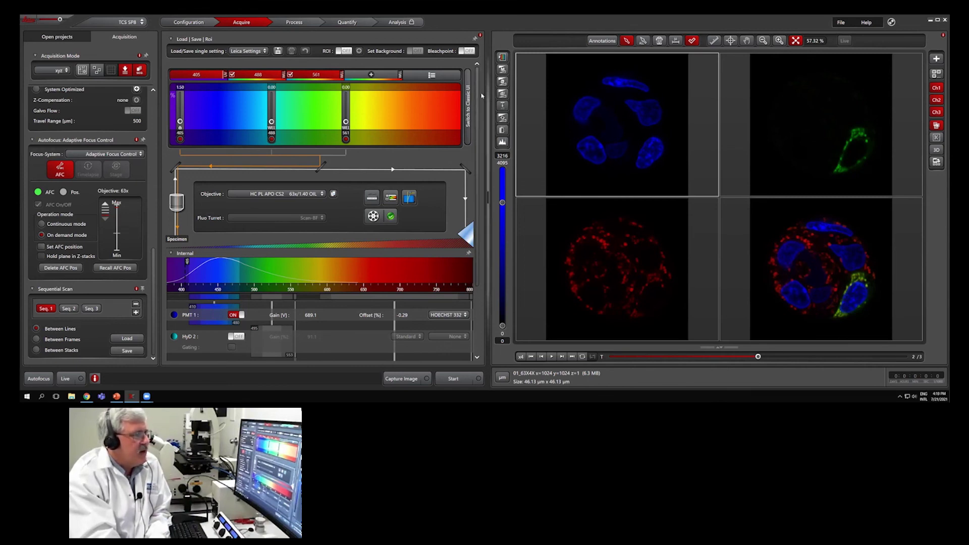
pyautogui.moveTo(482, 96); pyautogui.dragTo(482, 166)
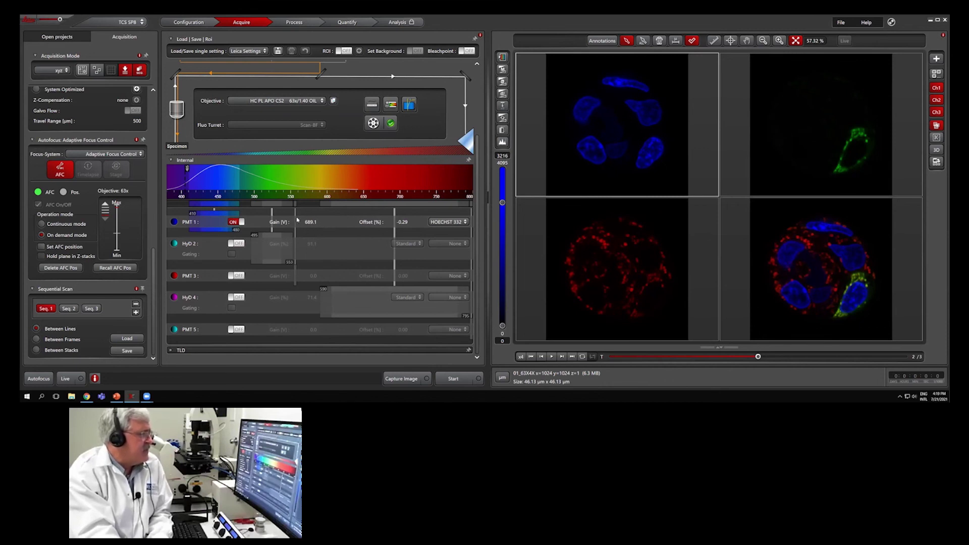
pyautogui.moveTo(297, 224)
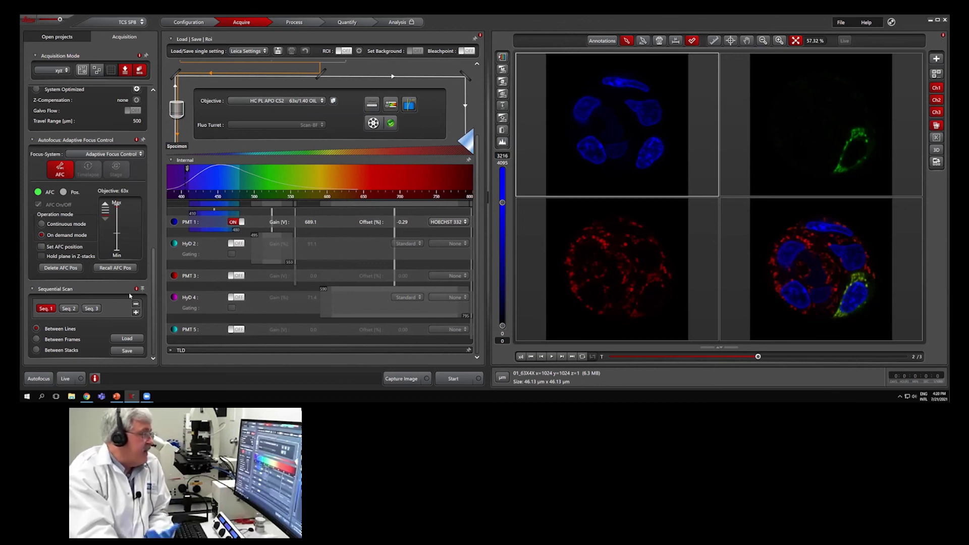
# Inspect the detector range, gain and laser intensities of Seq. 2.
pyautogui.click(69, 309)
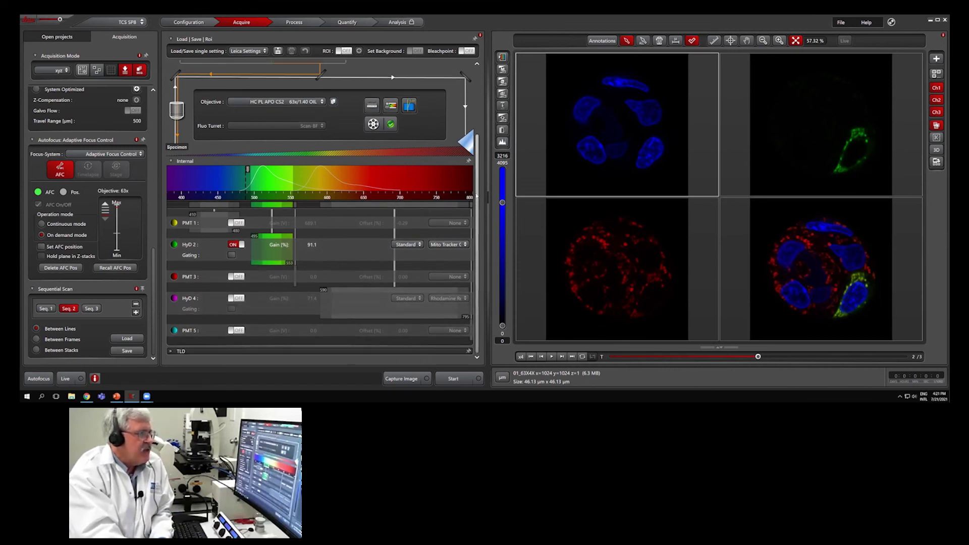
pyautogui.scroll(2, 469, 144)
pyautogui.scroll(1, 468, 144)
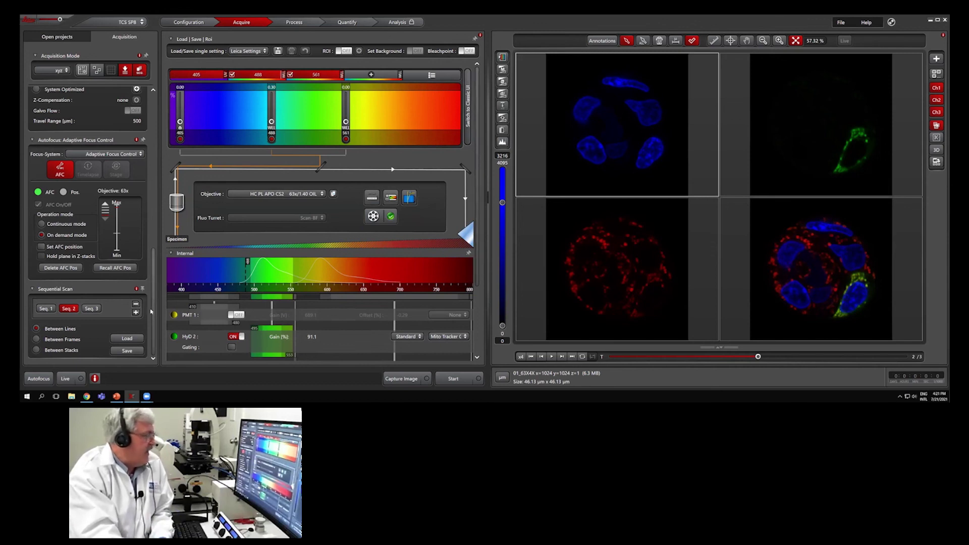
# Inspect the laser intensities and the active detector's range, gain and dye of Seq. 3.
pyautogui.click(93, 309)
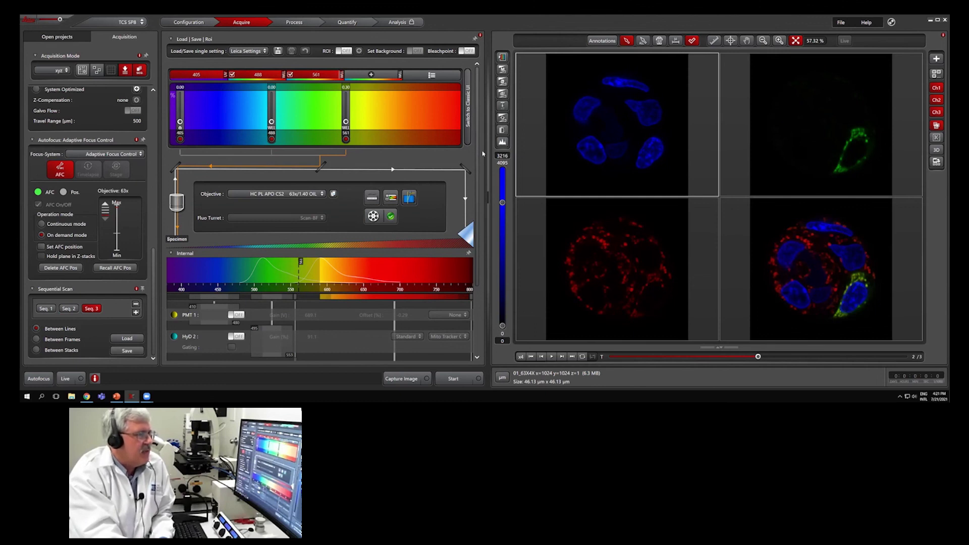
pyautogui.scroll(-2, 473, 214)
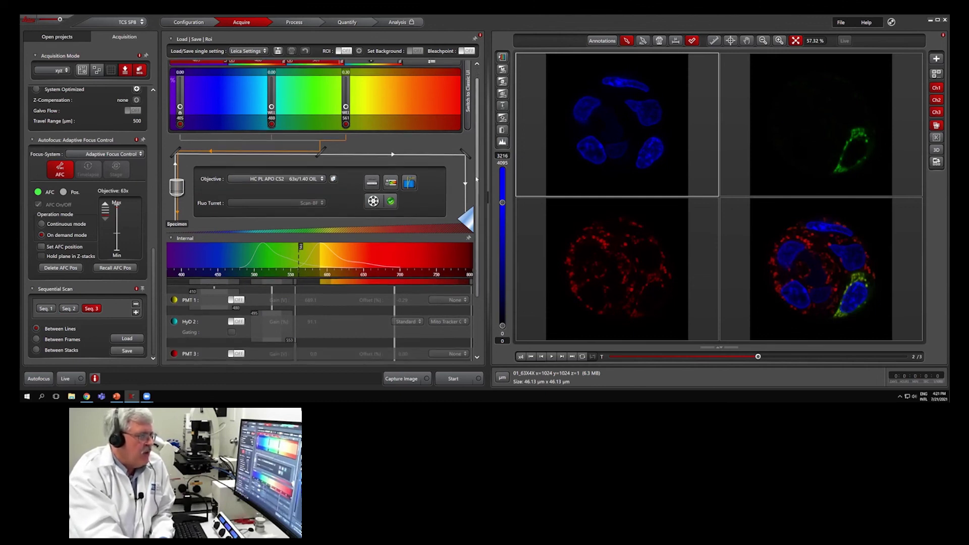
pyautogui.scroll(-1, 473, 214)
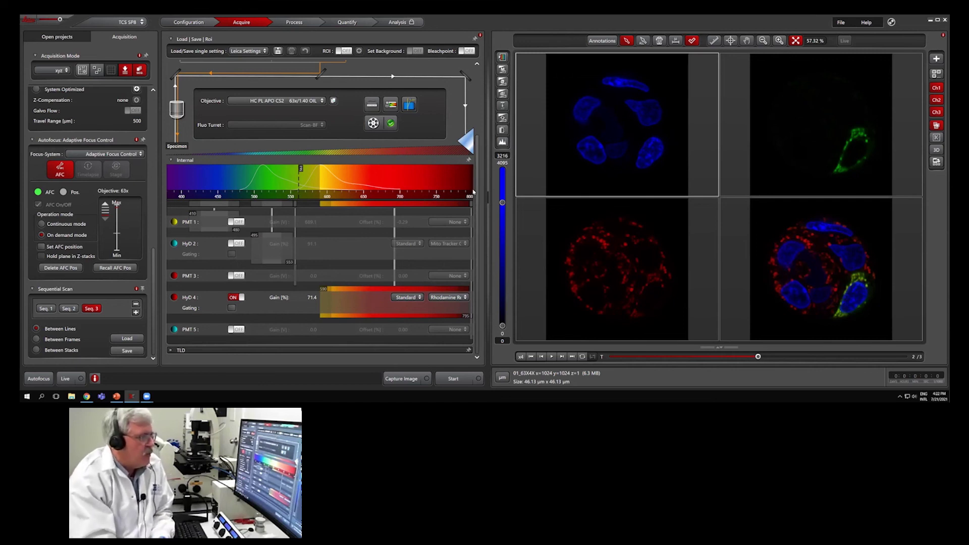
pyautogui.scroll(2, 477, 172)
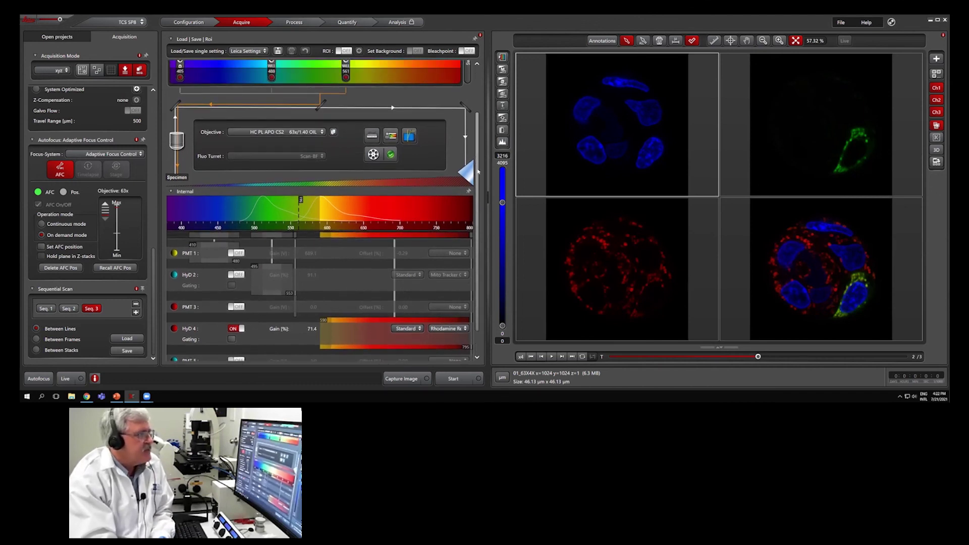
pyautogui.scroll(4, 477, 172)
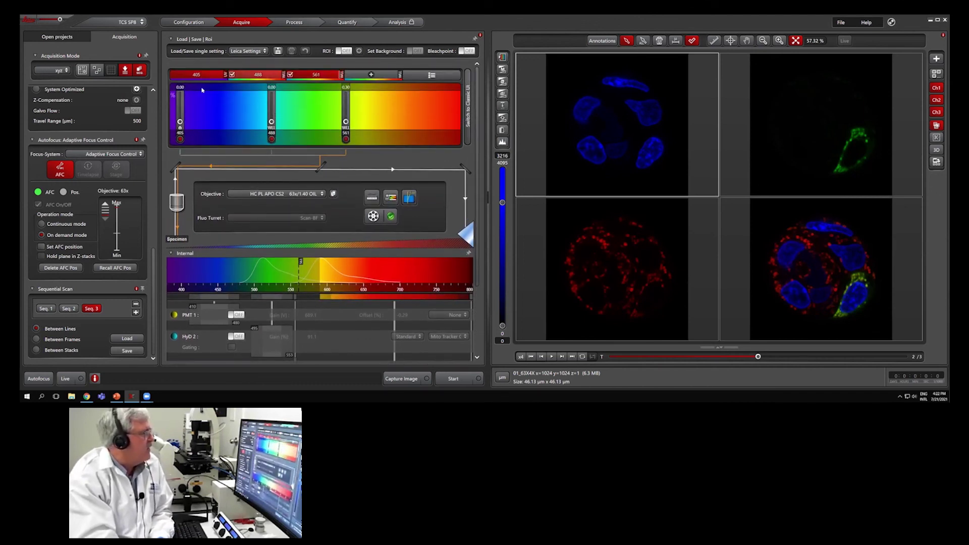
# Run a live scan of the sample, switch the channel display to the over/underexposure lookup table, and stop the scan.
pyautogui.moveTo(153, 278); pyautogui.dragTo(154, 117)
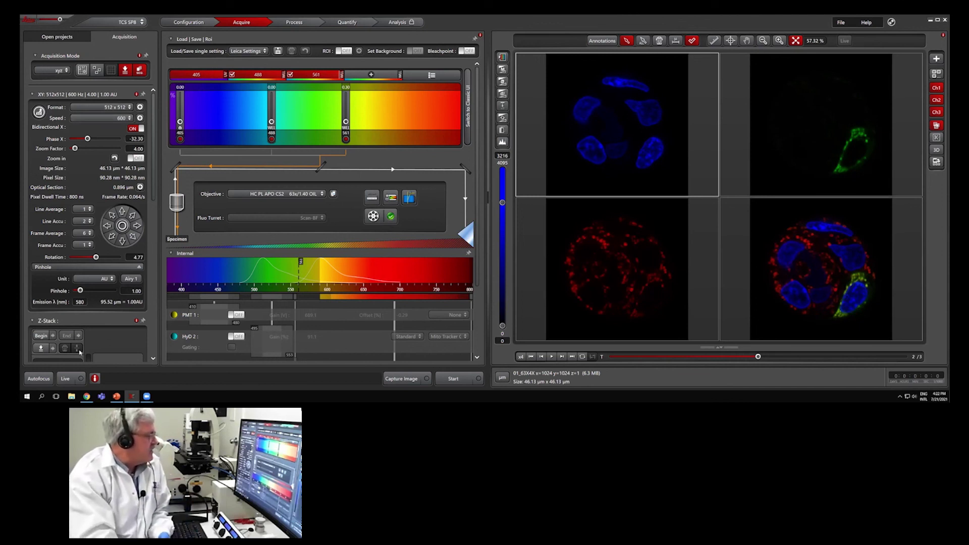
pyautogui.click(70, 379)
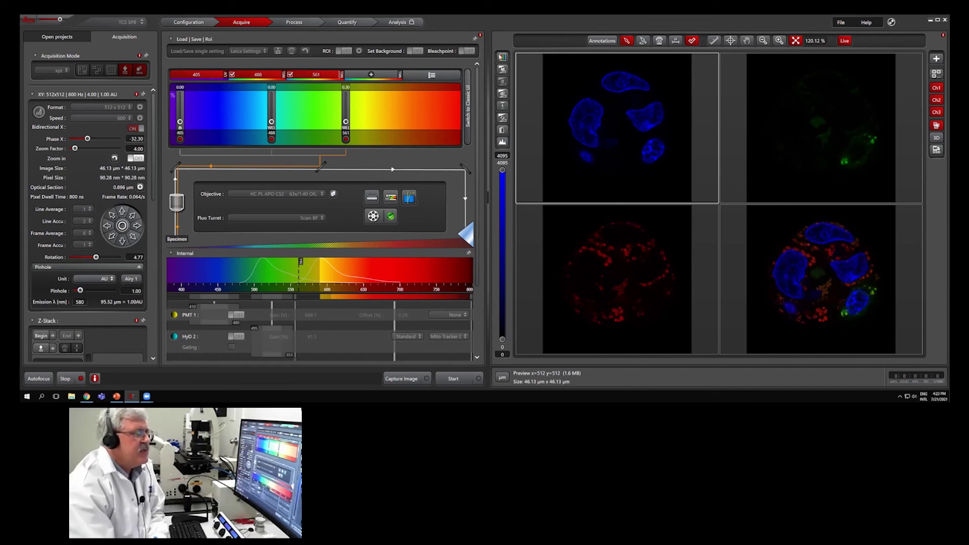
pyautogui.click(502, 57)
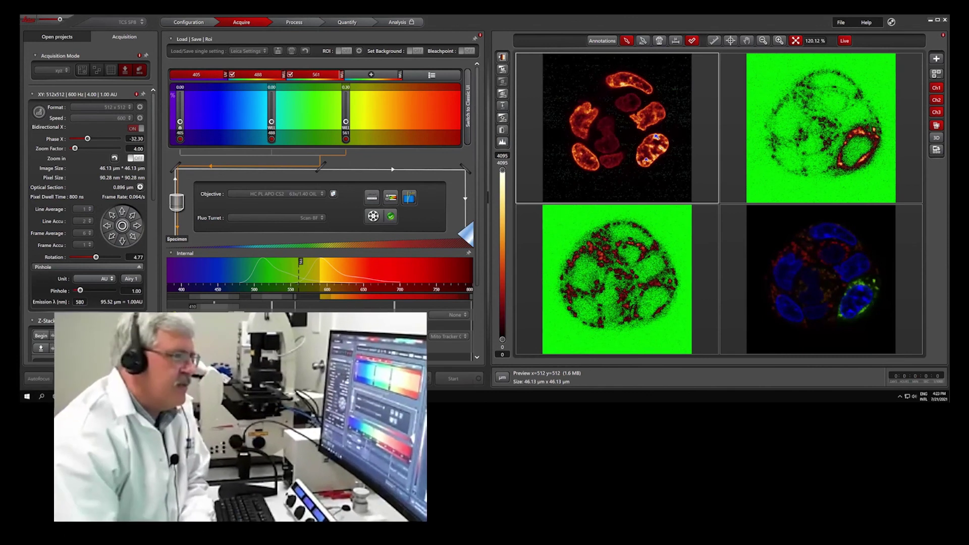
pyautogui.click(844, 41)
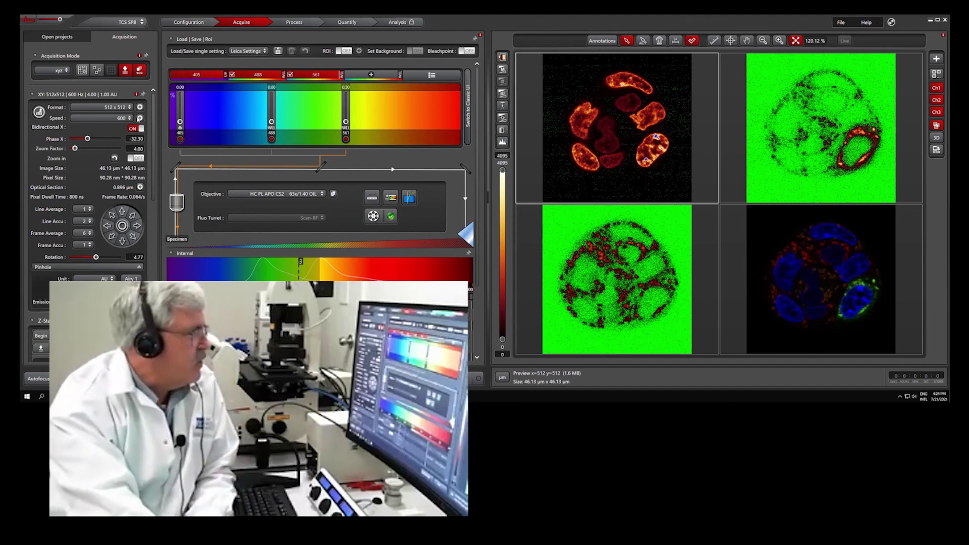
# Set the scan format to 256 x 256.
pyautogui.scroll(-1, 155, 110)
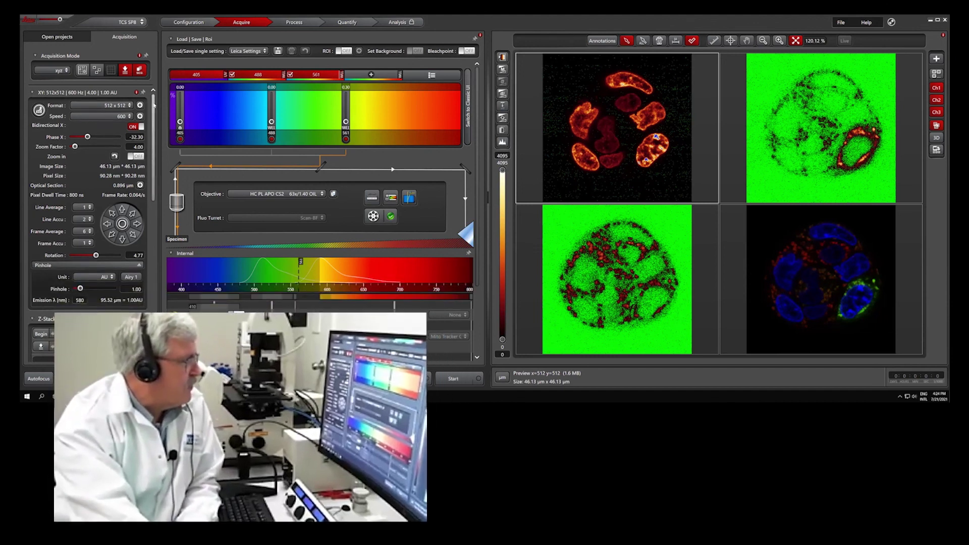
pyautogui.moveTo(154, 110); pyautogui.dragTo(149, 185)
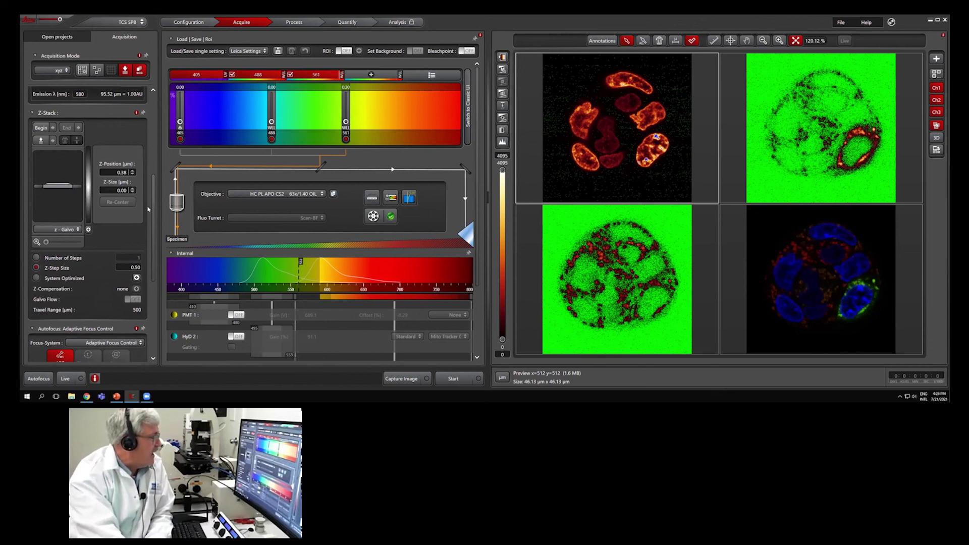
pyautogui.moveTo(154, 212); pyautogui.dragTo(155, 117)
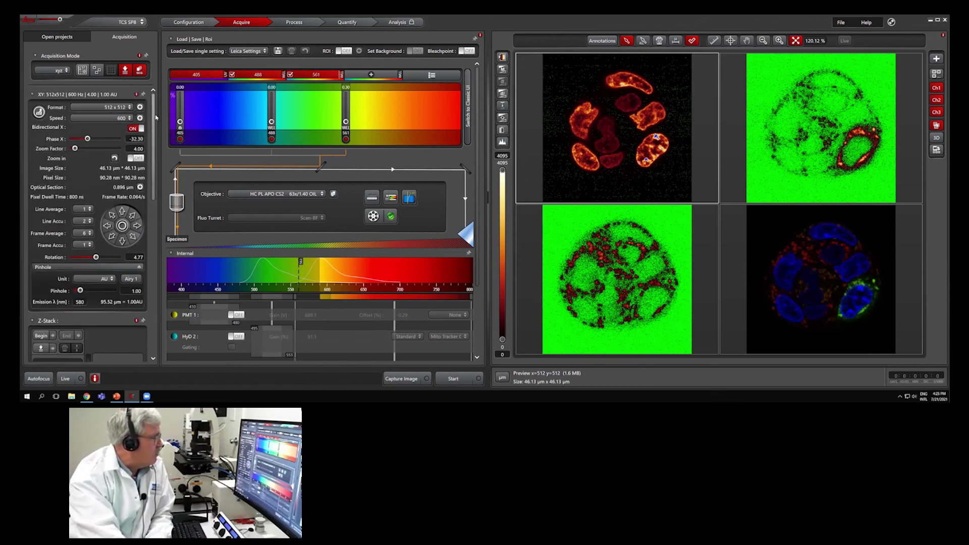
pyautogui.click(120, 107)
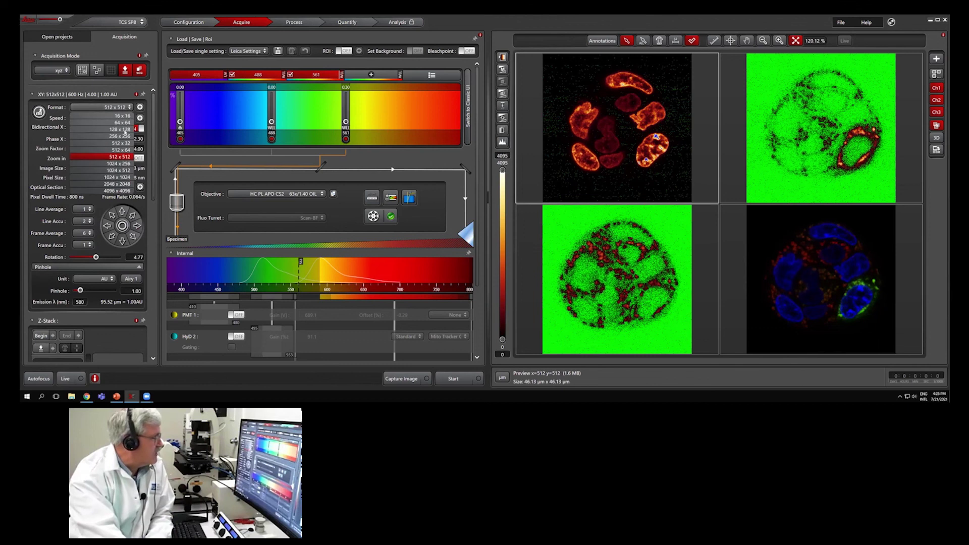
pyautogui.click(125, 137)
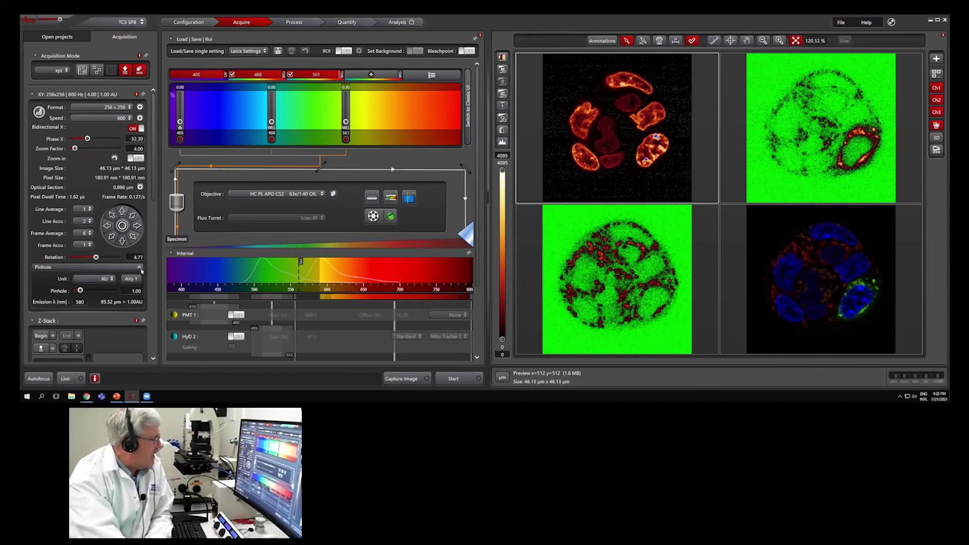
# Define the Z-stack range during a live scan, with Begin at -10.58 µm and End at 20.94 µm, and stop the scan.
pyautogui.scroll(-5, 151, 237)
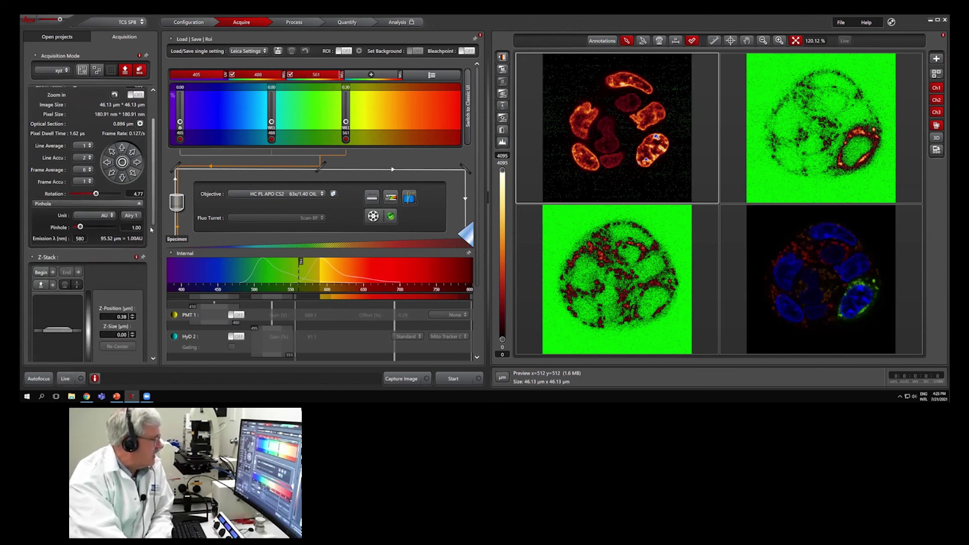
pyautogui.scroll(-1, 150, 261)
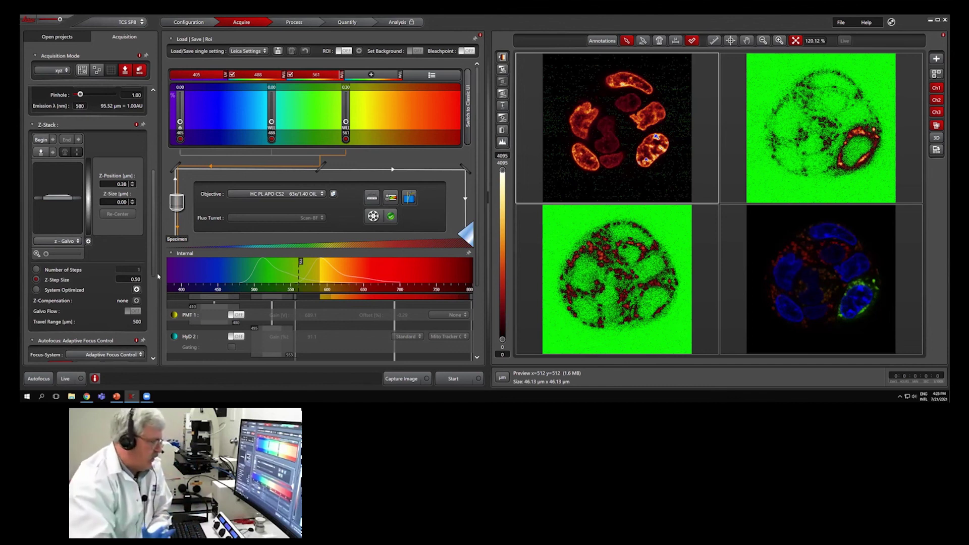
pyautogui.click(67, 379)
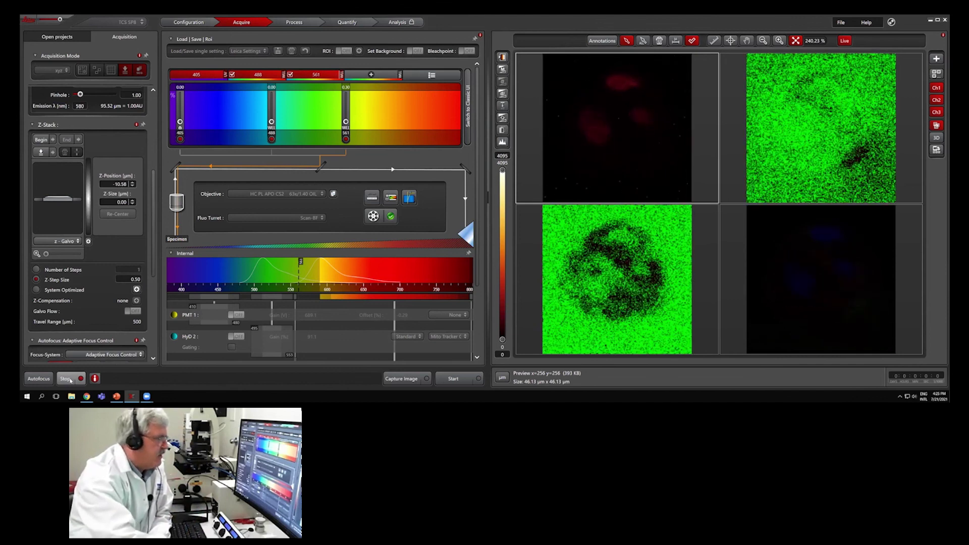
pyautogui.click(40, 140)
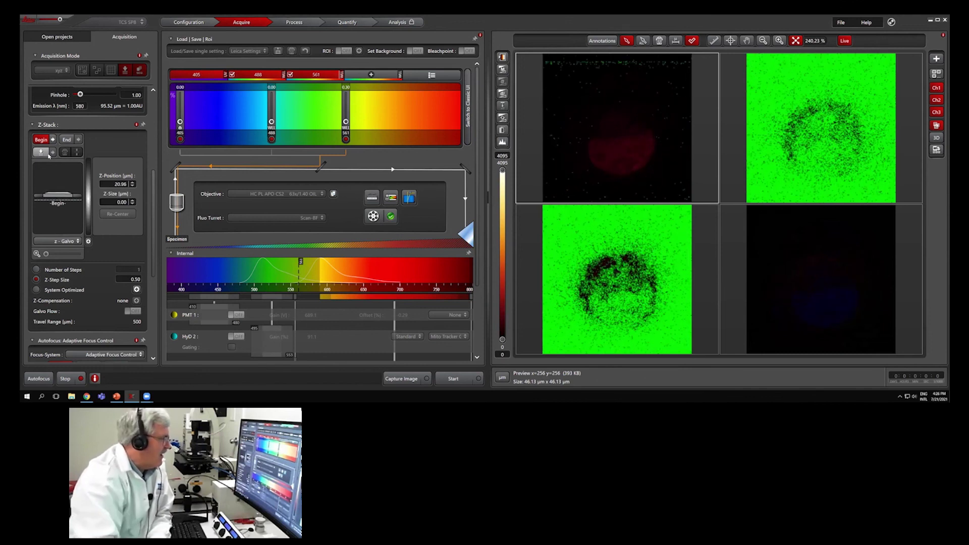
pyautogui.click(66, 139)
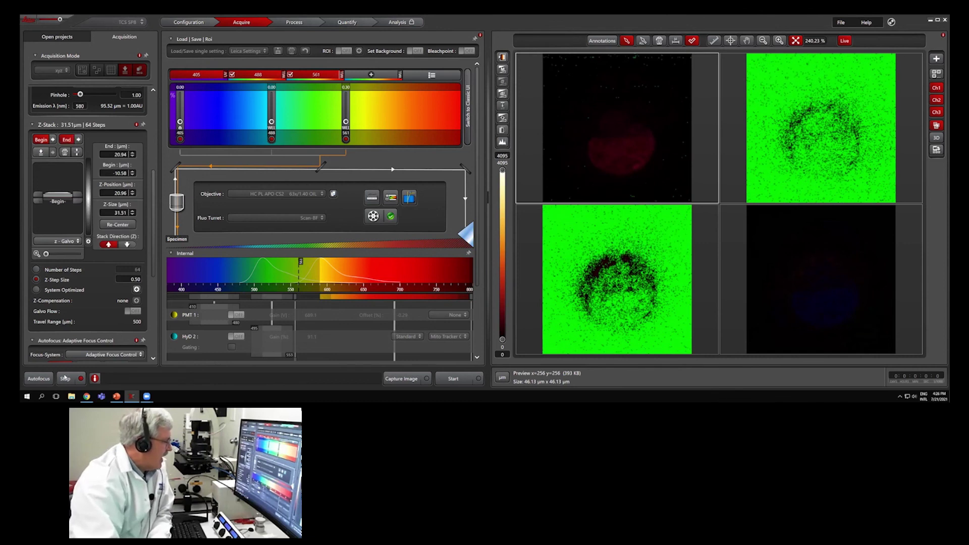
pyautogui.click(68, 379)
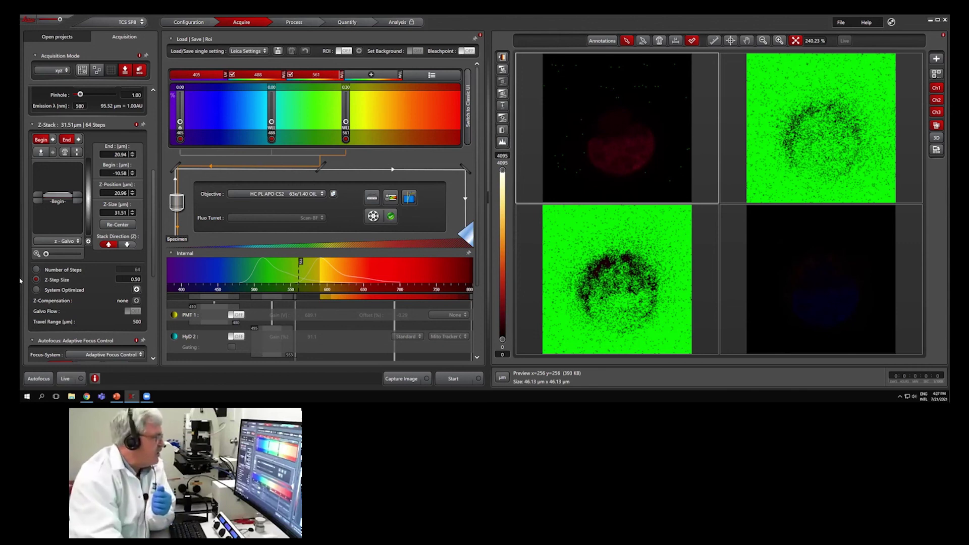
# Clear the Z-stack limits and redefine them live from Begin 20.96 µm to End -11.05 µm, stopping the scan when done.
pyautogui.click(64, 152)
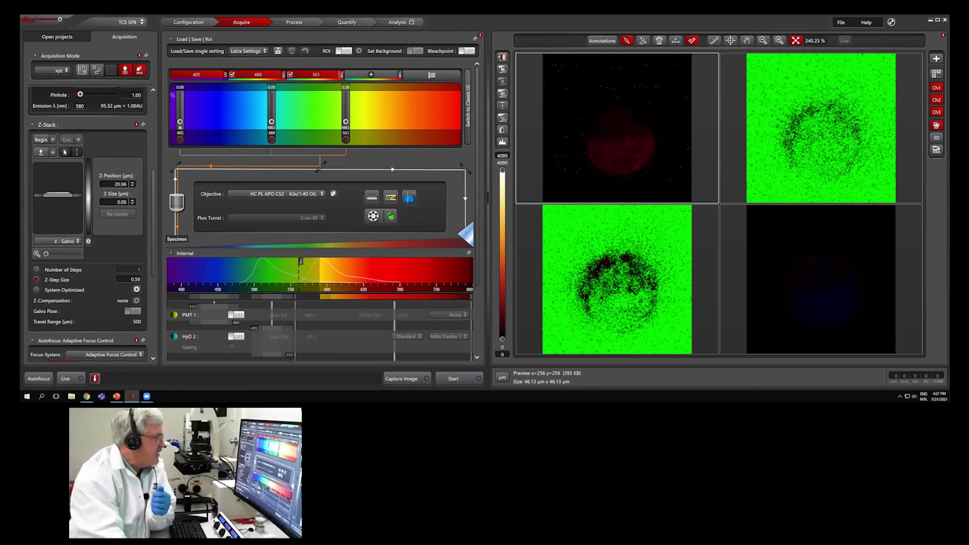
pyautogui.click(65, 379)
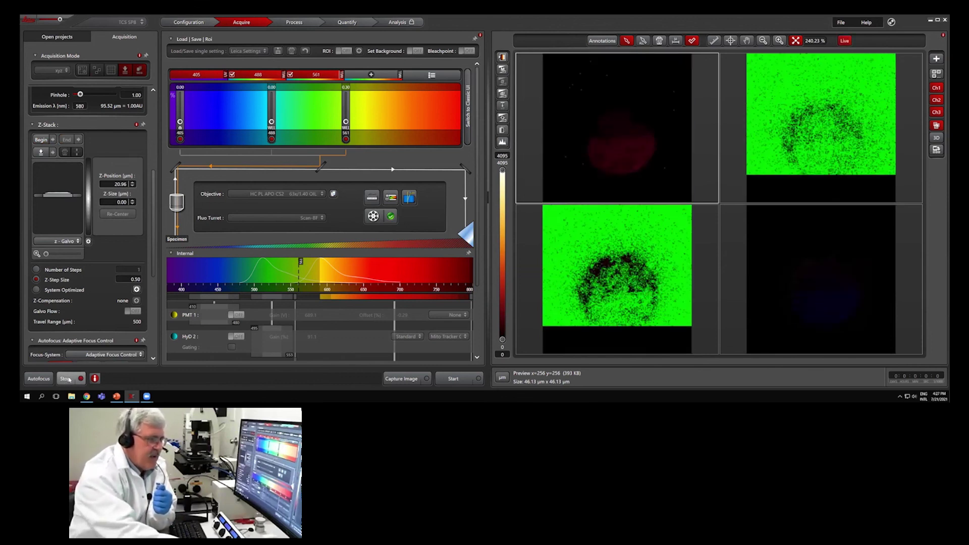
pyautogui.click(41, 140)
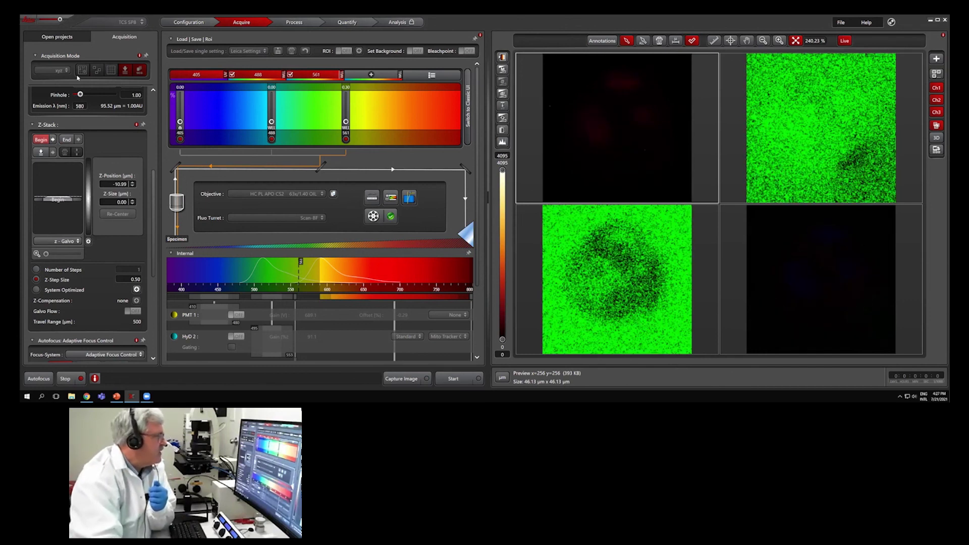
pyautogui.click(66, 139)
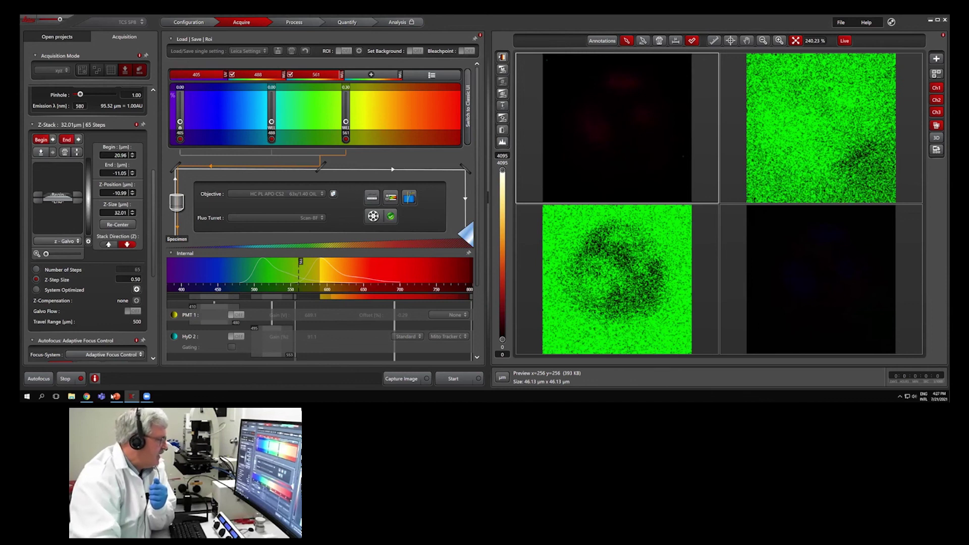
pyautogui.click(66, 379)
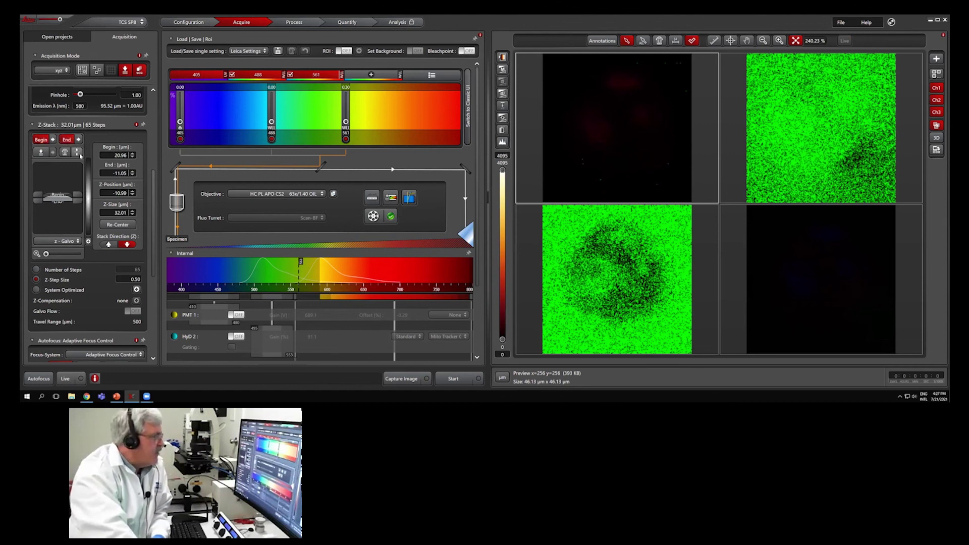
# Move the Z-position to the middle of the stack at 4.95 µm and store it as the focus position.
pyautogui.click(78, 152)
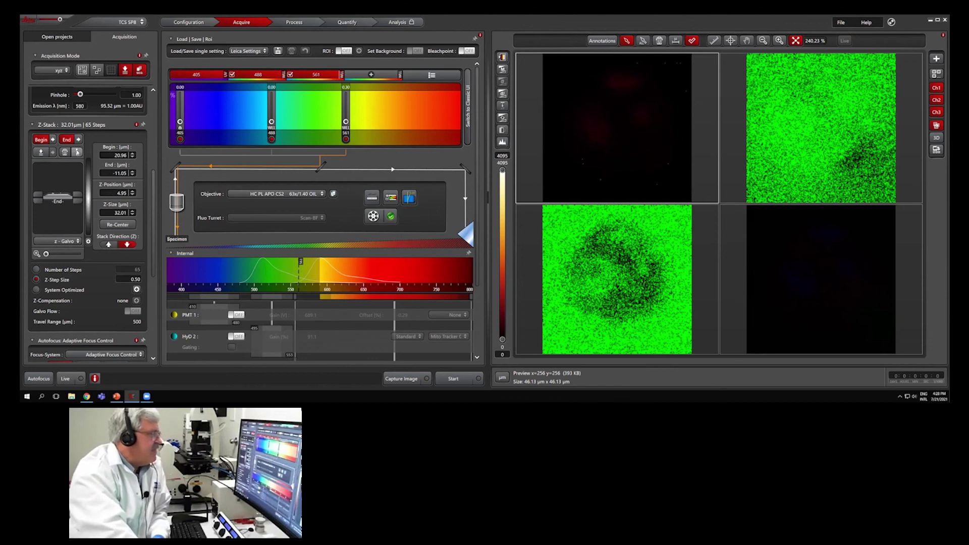
pyautogui.click(40, 152)
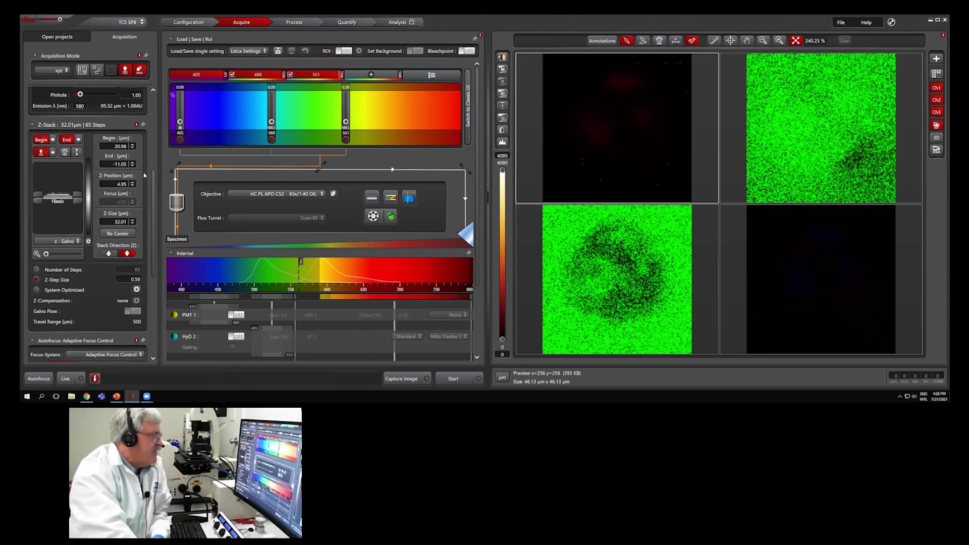
# Enable Set AFC position in the Adaptive Focus Control settings.
pyautogui.scroll(-2, 152, 211)
pyautogui.moveTo(151, 211); pyautogui.dragTo(152, 277)
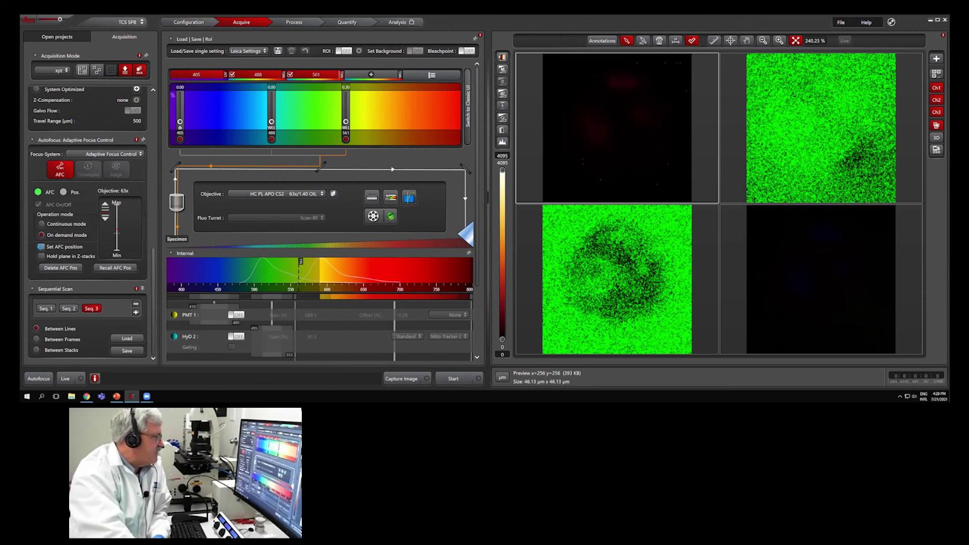
pyautogui.click(41, 247)
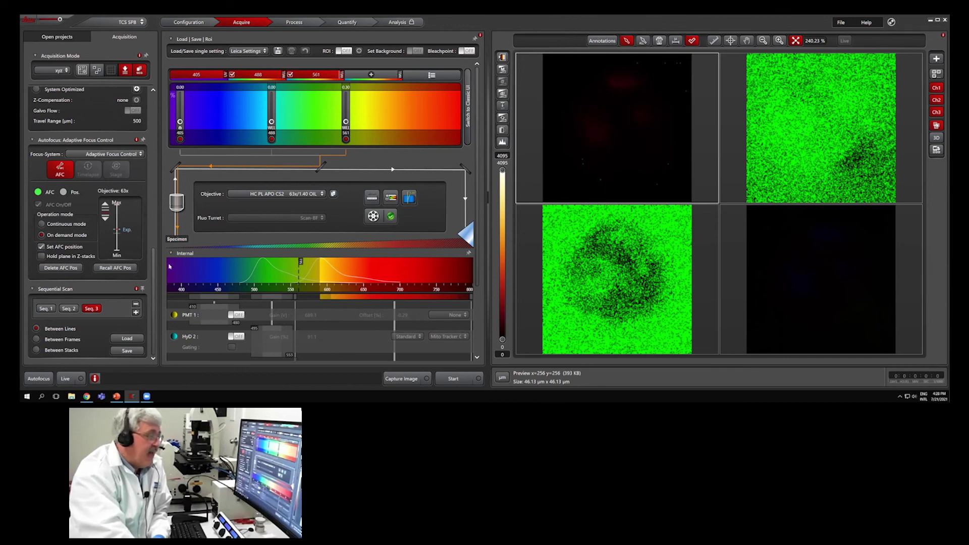
pyautogui.scroll(3, 147, 238)
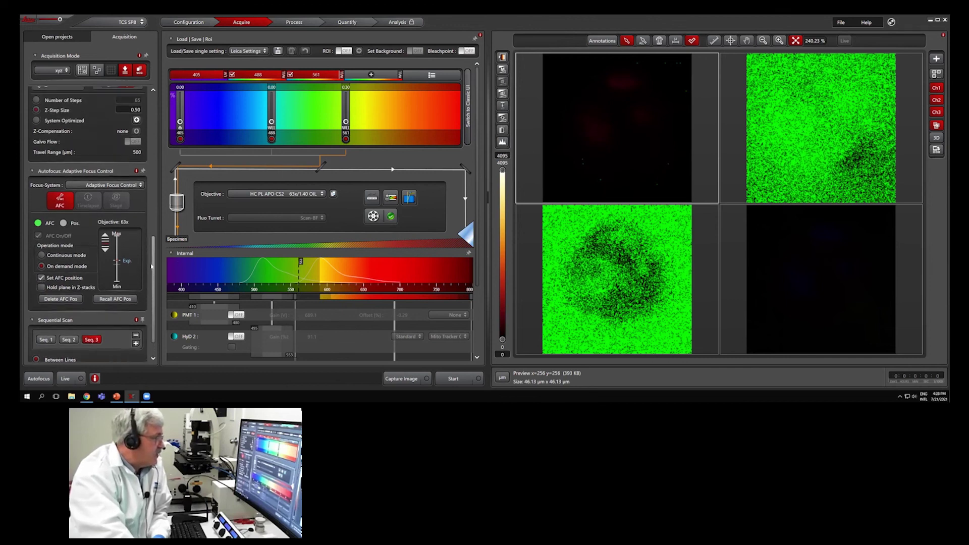
pyautogui.scroll(2, 147, 238)
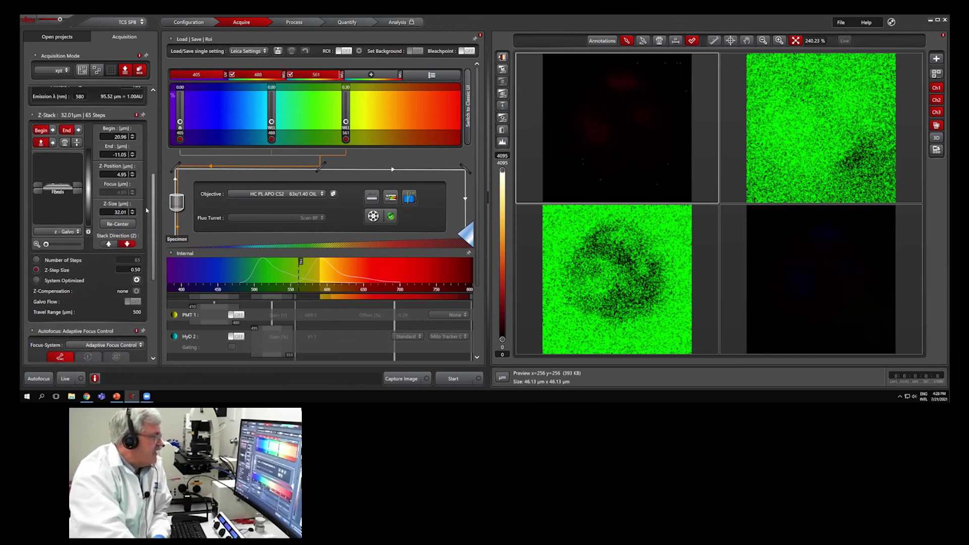
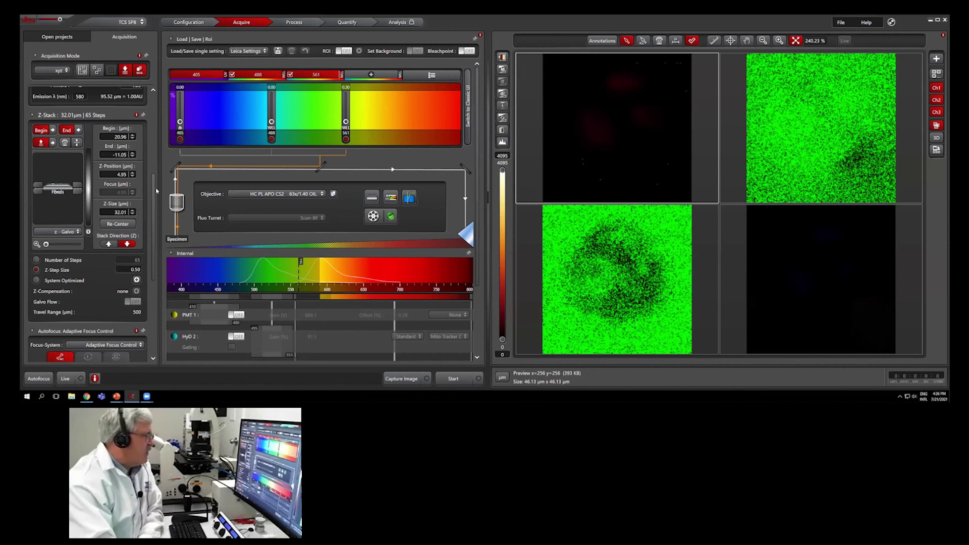
# Switch the Z-stack step size to System Optimized.
pyautogui.scroll(3, 152, 172)
pyautogui.scroll(-3, 152, 172)
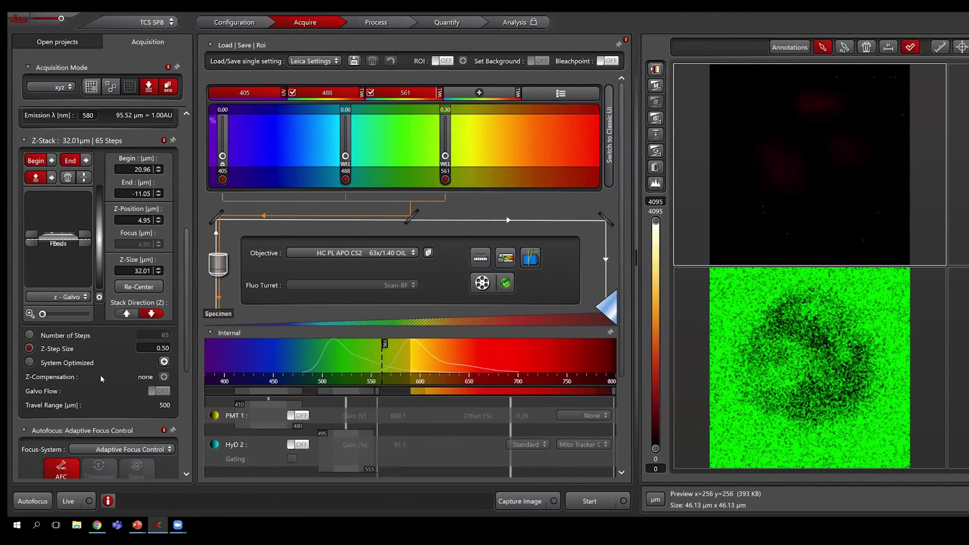
pyautogui.click(29, 363)
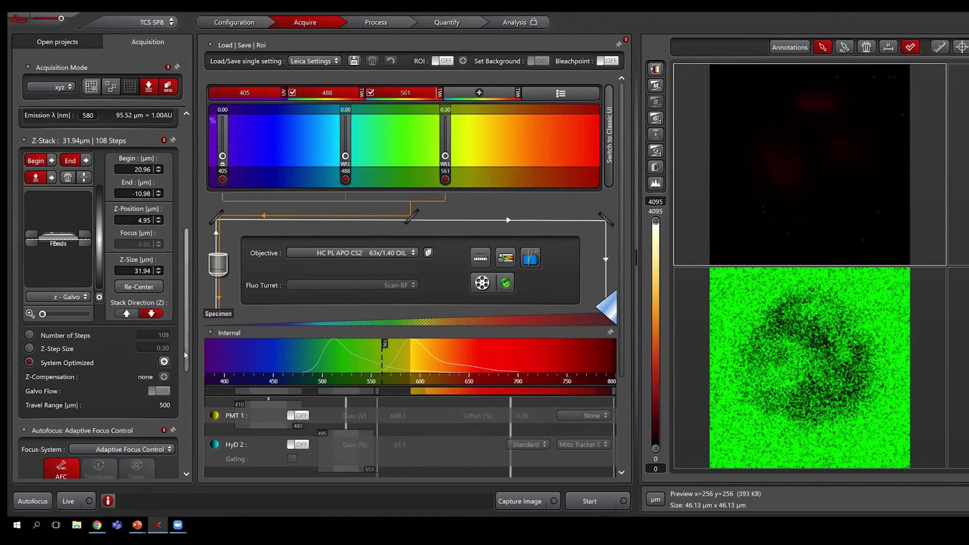
# Compare the lateral pixel size and optical section thickness with the system-optimized step size and number of steps of the Z-stack.
pyautogui.moveTo(184, 350); pyautogui.dragTo(183, 259)
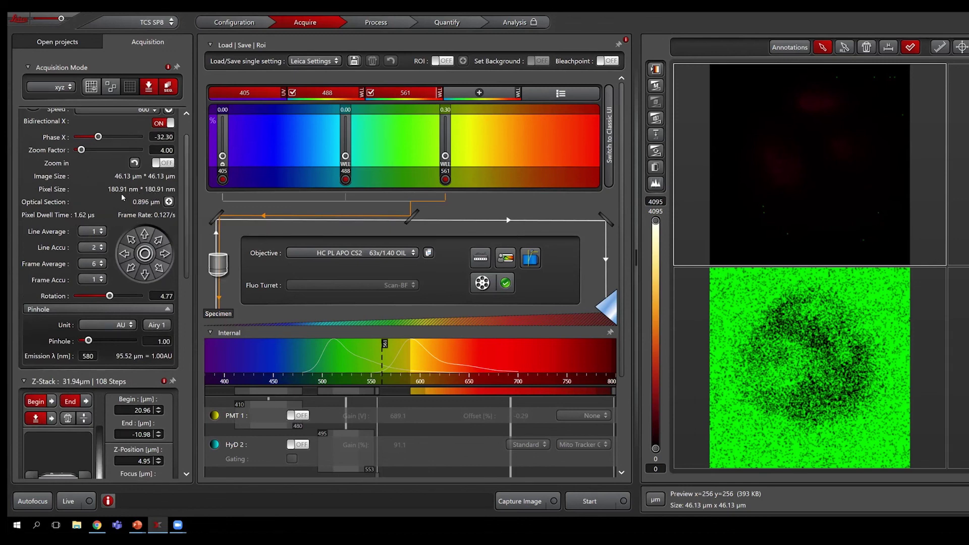
pyautogui.moveTo(186, 201); pyautogui.dragTo(188, 270)
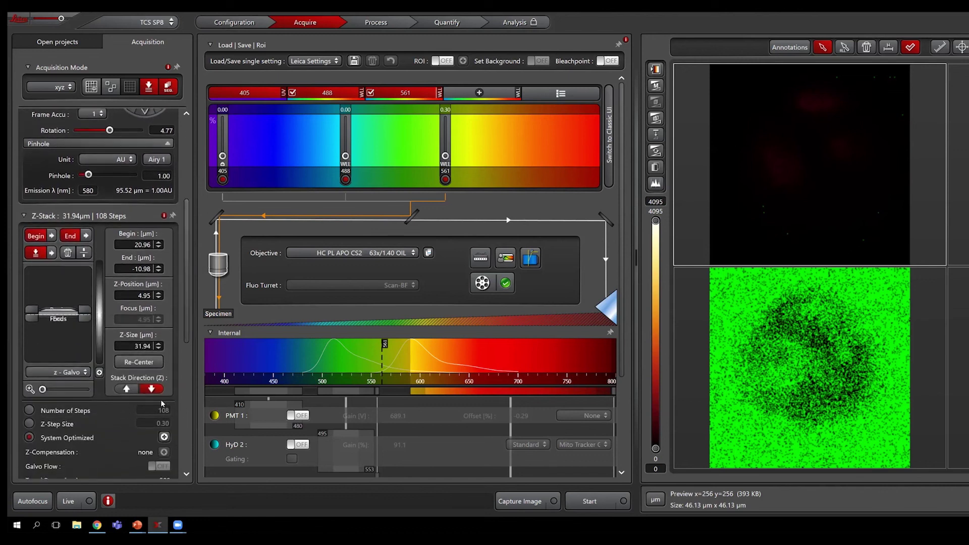
pyautogui.moveTo(186, 270); pyautogui.dragTo(186, 227)
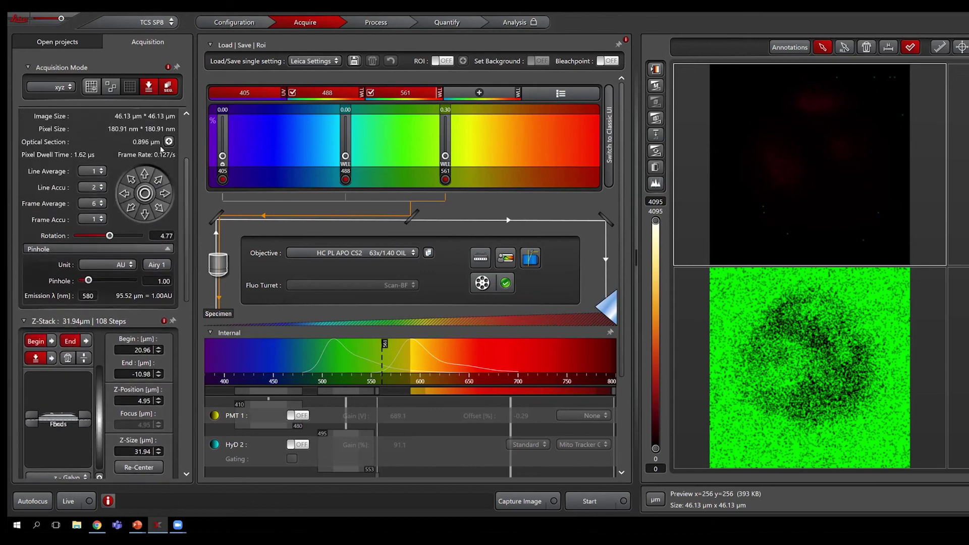
pyautogui.moveTo(187, 170); pyautogui.dragTo(184, 302)
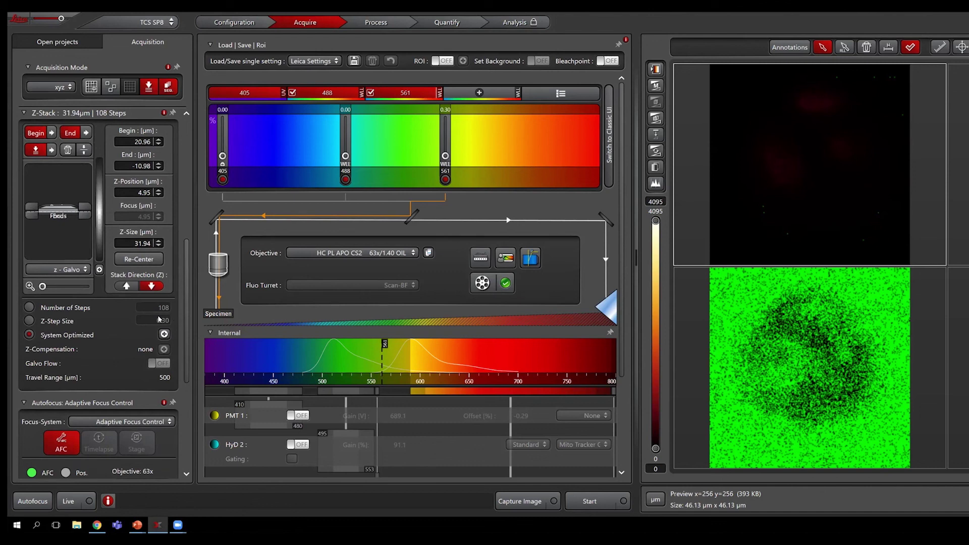
pyautogui.moveTo(187, 341)
pyautogui.mouseDown()
pyautogui.moveTo(190, 315)
pyautogui.moveTo(189, 327)
pyautogui.mouseUp()
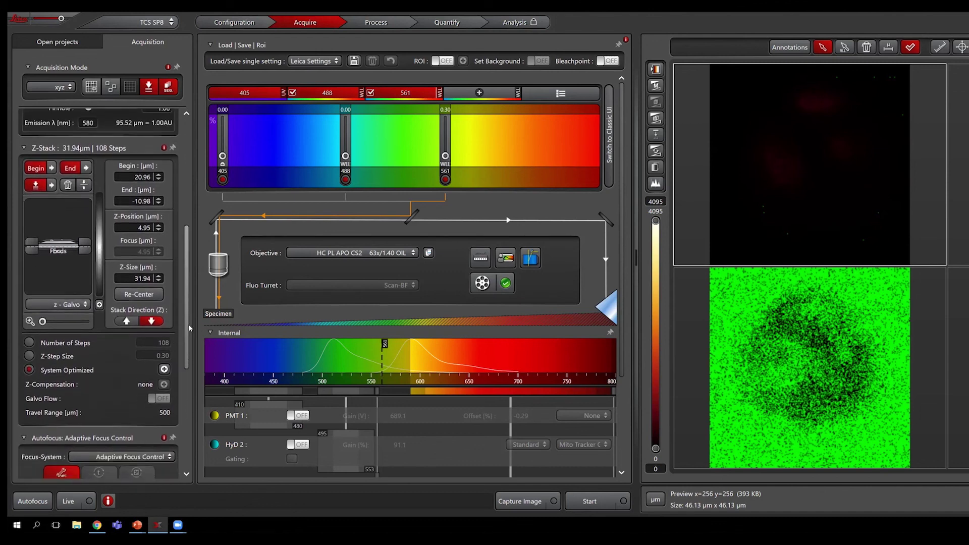
pyautogui.scroll(-2, 189, 328)
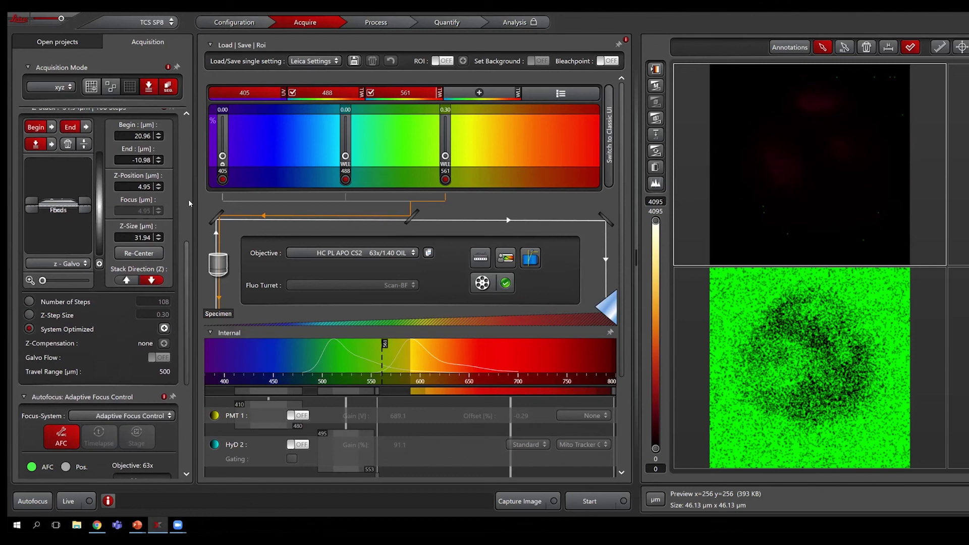
# Set the scan format to 1024 x 1024.
pyautogui.moveTo(186, 262); pyautogui.dragTo(170, 135)
pyautogui.click(149, 136)
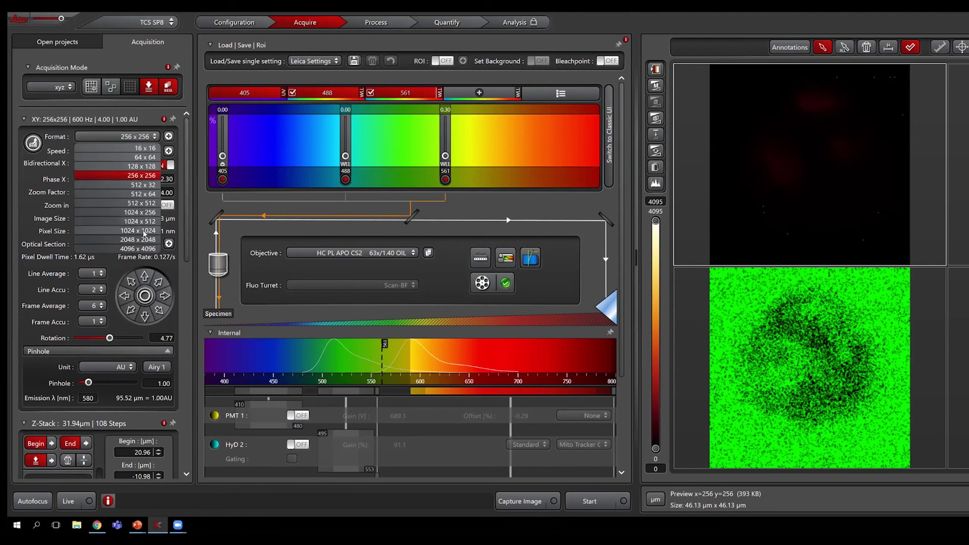
pyautogui.click(145, 231)
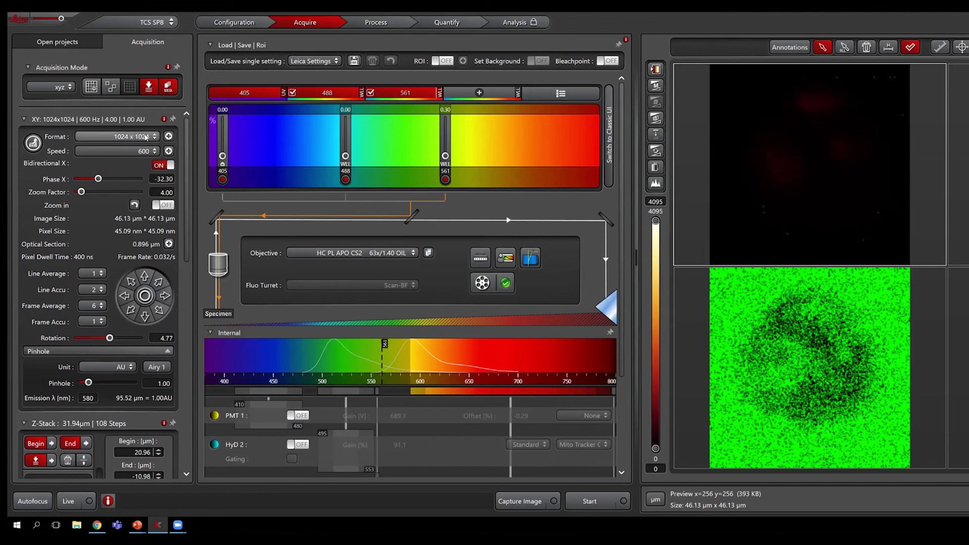
# Start the Z-stack acquisition to check its remaining time against the scan settings, and stop it.
pyautogui.moveTo(188, 128); pyautogui.dragTo(186, 223)
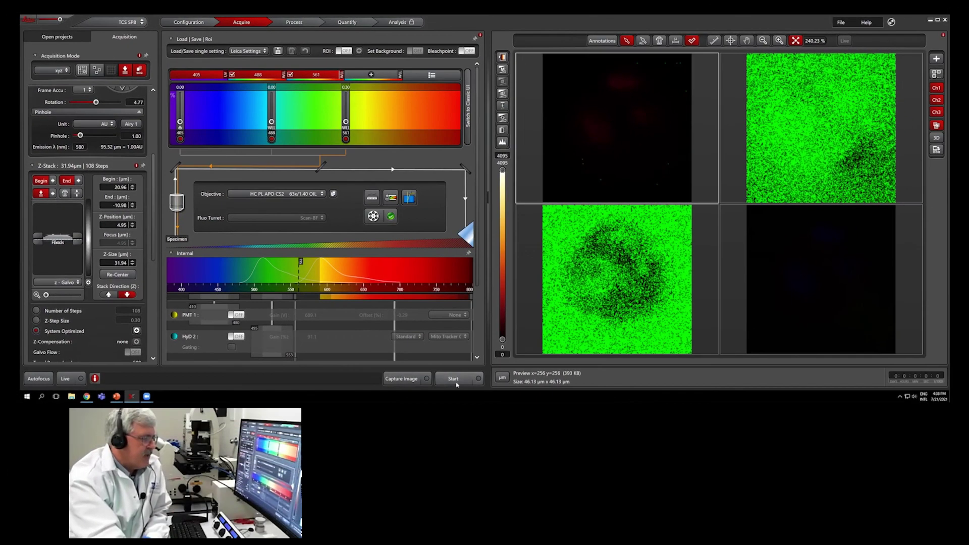
pyautogui.click(456, 380)
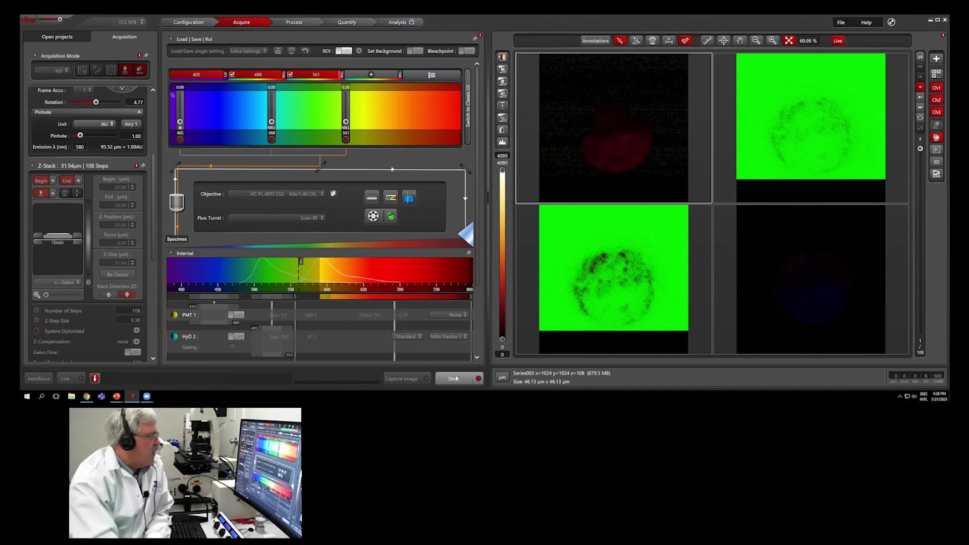
pyautogui.moveTo(151, 258); pyautogui.dragTo(148, 201)
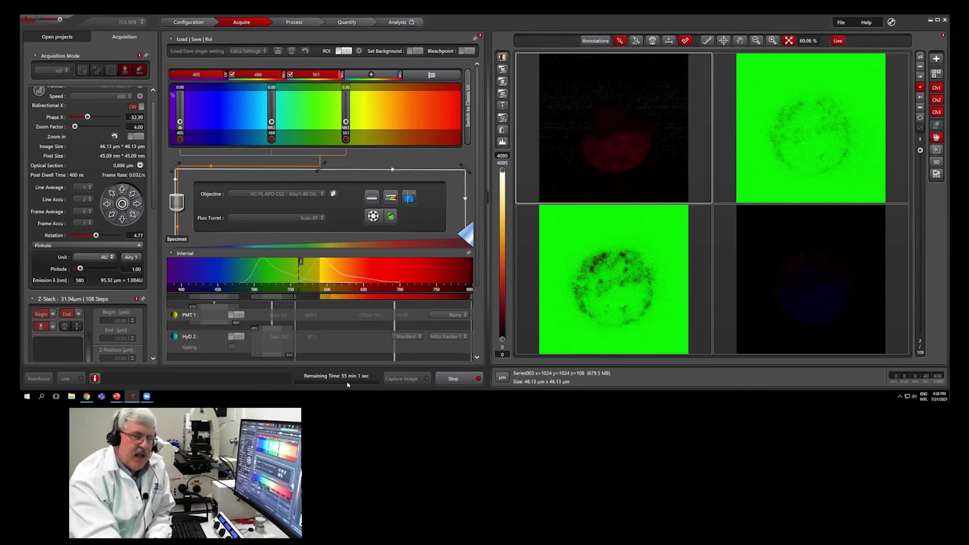
pyautogui.click(450, 379)
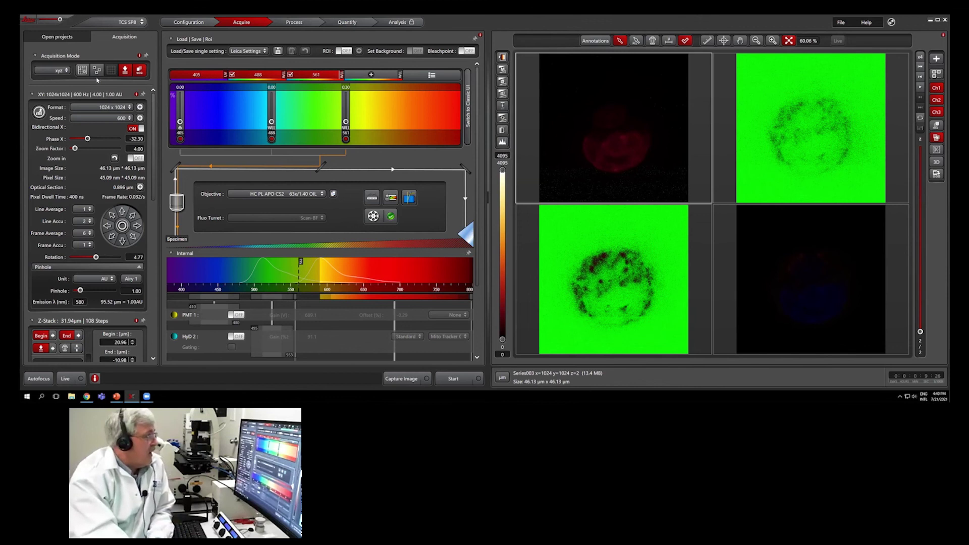
# Reduce the scan format to 512 x 512 and the frame average to 3.
pyautogui.click(126, 109)
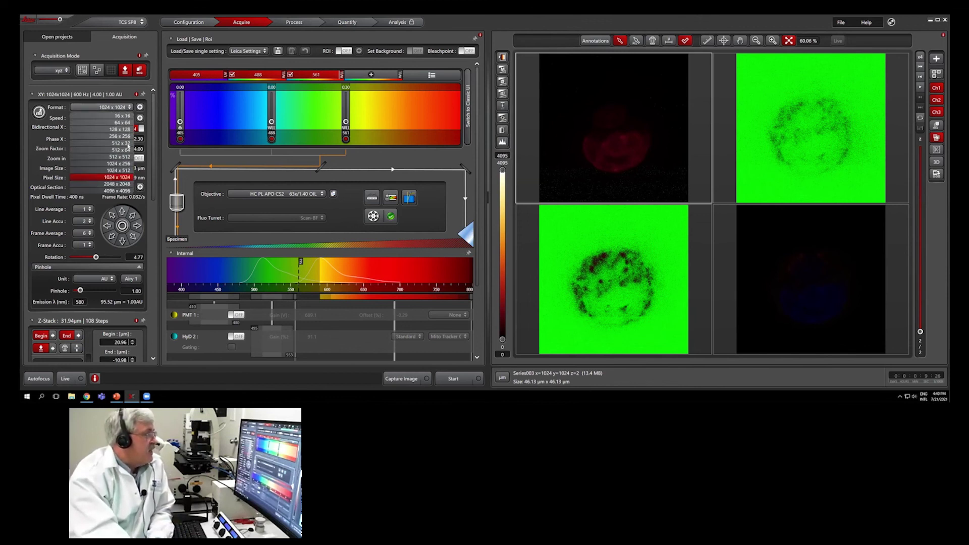
pyautogui.click(128, 156)
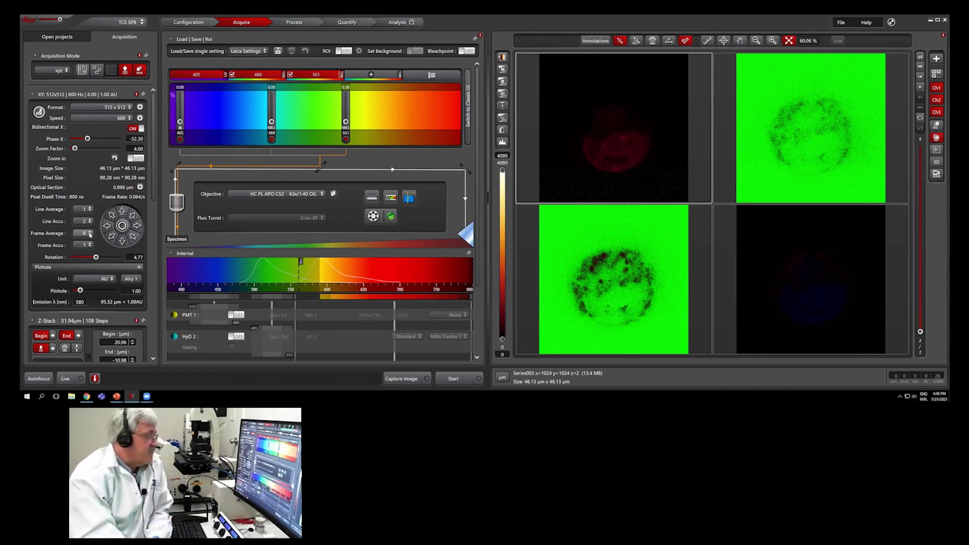
pyautogui.click(89, 233)
pyautogui.click(89, 256)
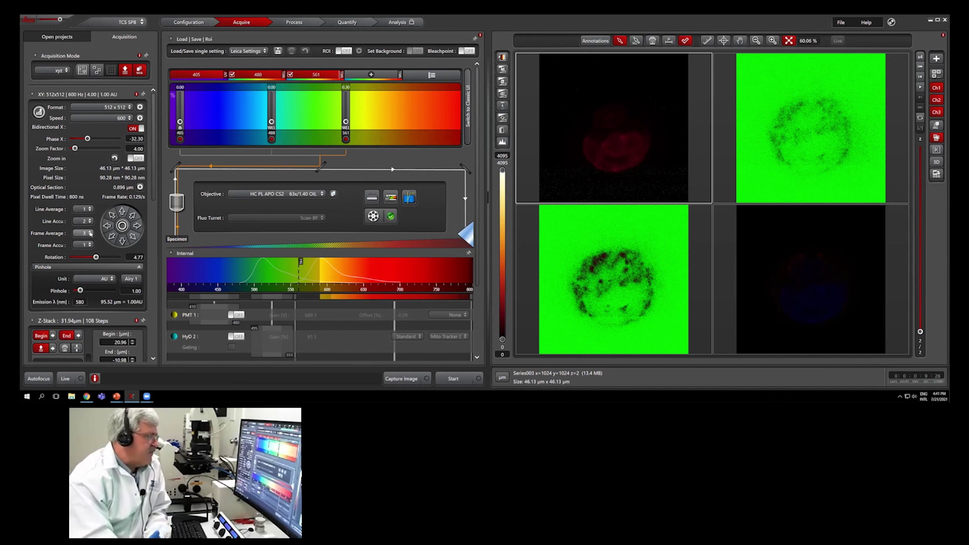
# Reduce the frame average to 2 and the line accumulation to 1 to shorten the scan.
pyautogui.click(82, 233)
pyautogui.click(90, 251)
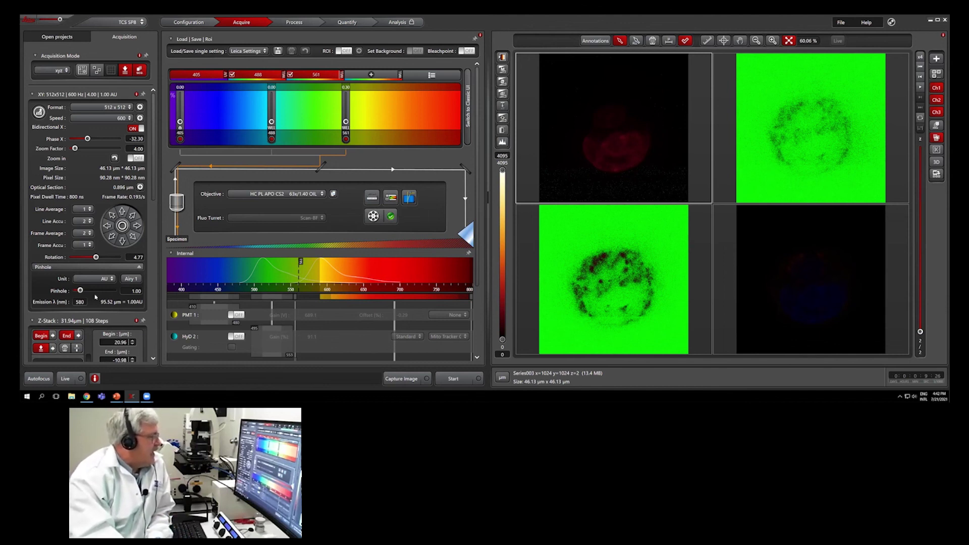
pyautogui.moveTo(154, 187); pyautogui.dragTo(153, 212)
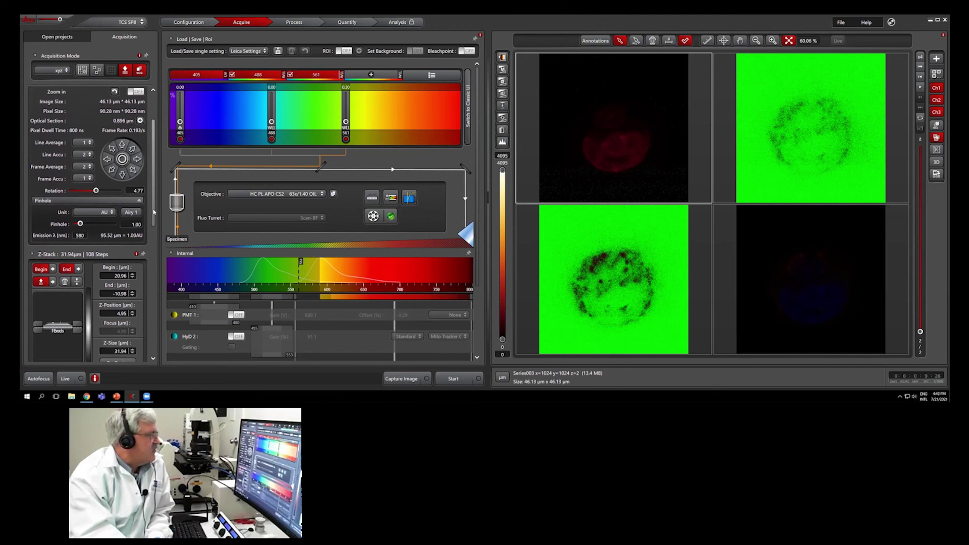
pyautogui.moveTo(153, 212); pyautogui.dragTo(154, 204)
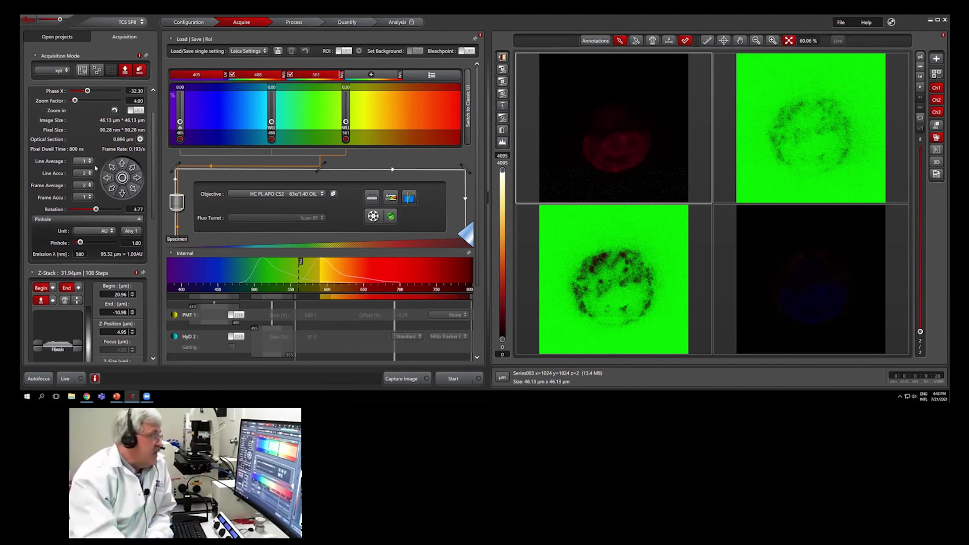
pyautogui.click(90, 184)
pyautogui.click(89, 187)
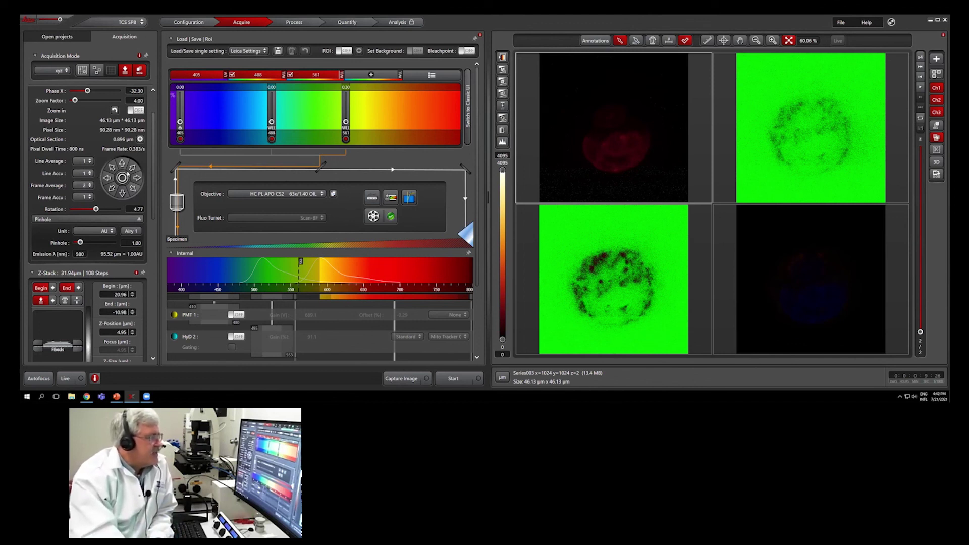
pyautogui.scroll(1, 154, 159)
pyautogui.moveTo(154, 158); pyautogui.dragTo(155, 143)
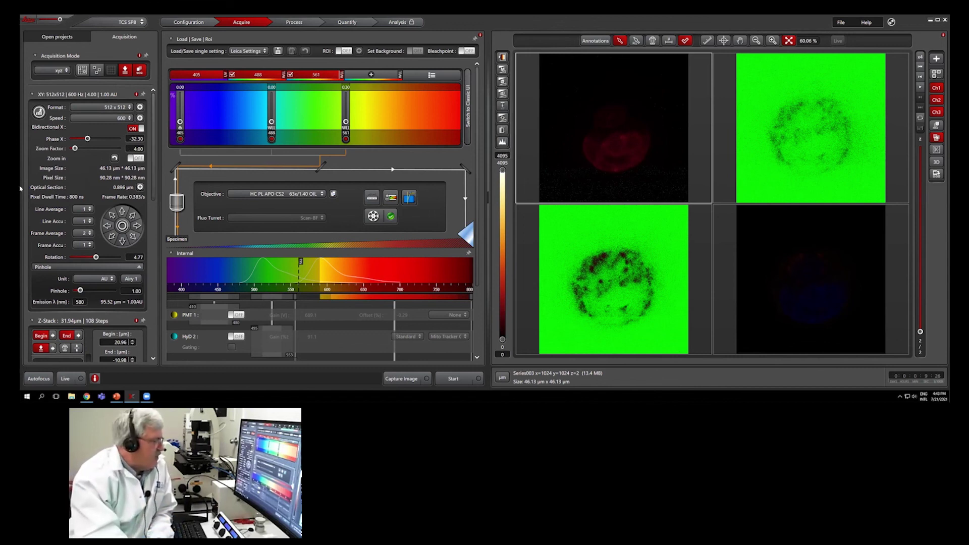
# Check the live signal and set the laser power to 3.00 for 405 in Seq. 1, 0.60 for 488 in Seq. 2 and 0.60 for 561 in Seq. 3.
pyautogui.click(70, 380)
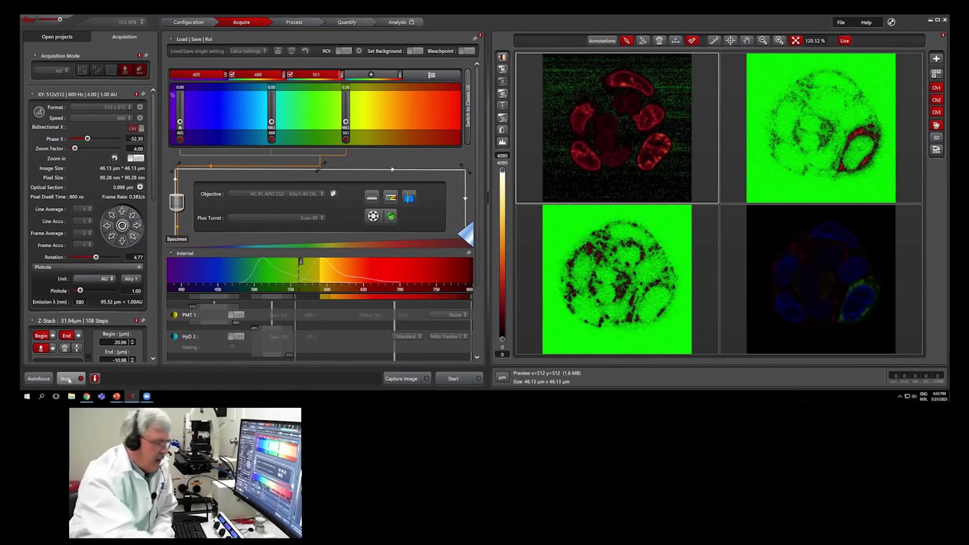
pyautogui.click(68, 380)
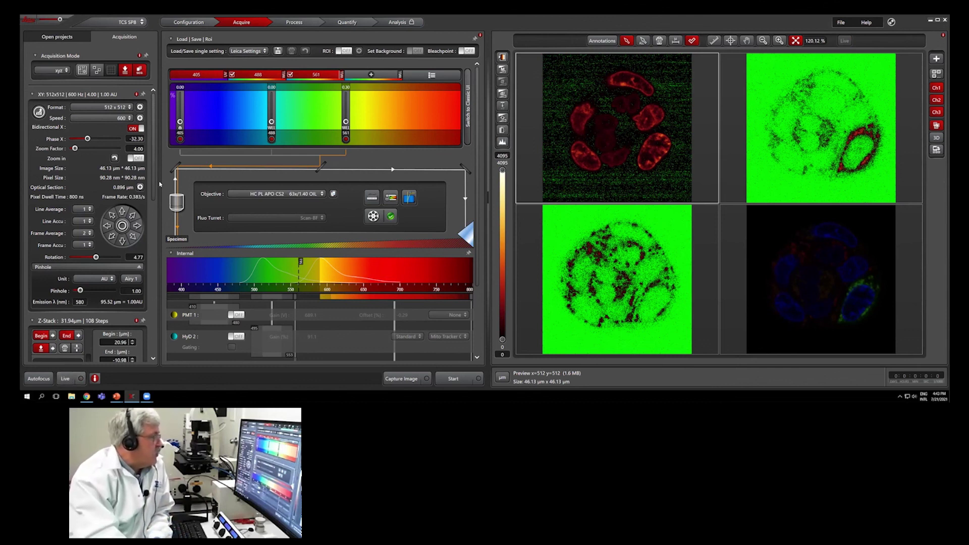
pyautogui.moveTo(153, 187); pyautogui.dragTo(166, 359)
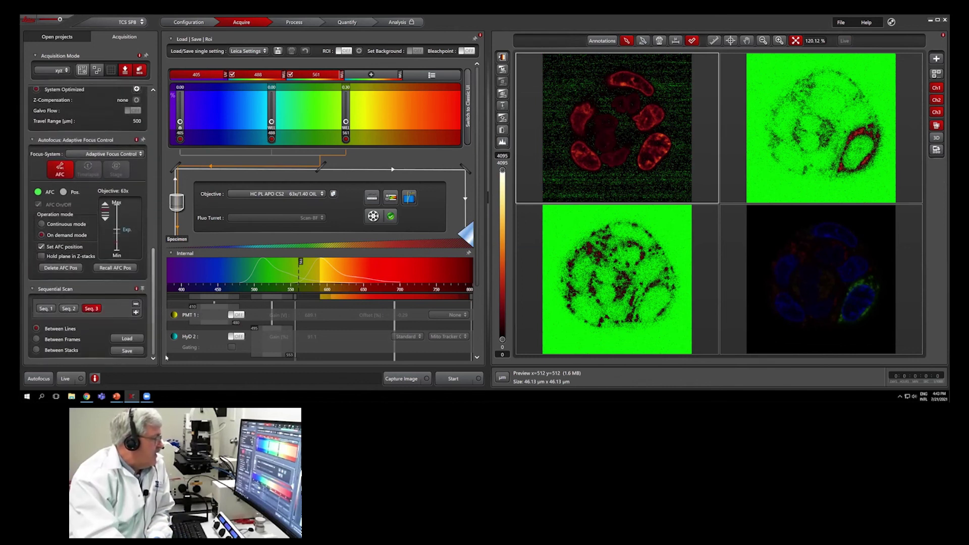
pyautogui.click(51, 311)
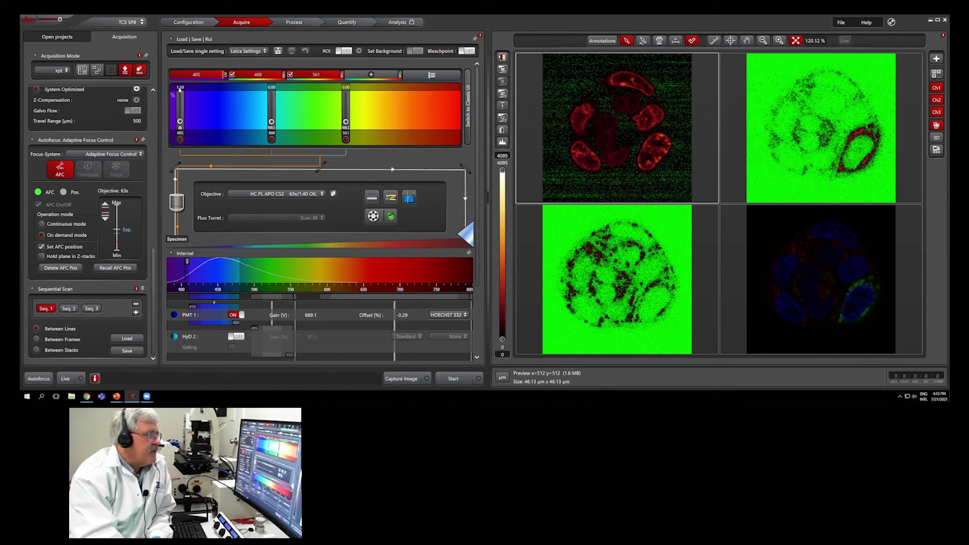
pyautogui.moveTo(185, 98)
pyautogui.click(235, 96)
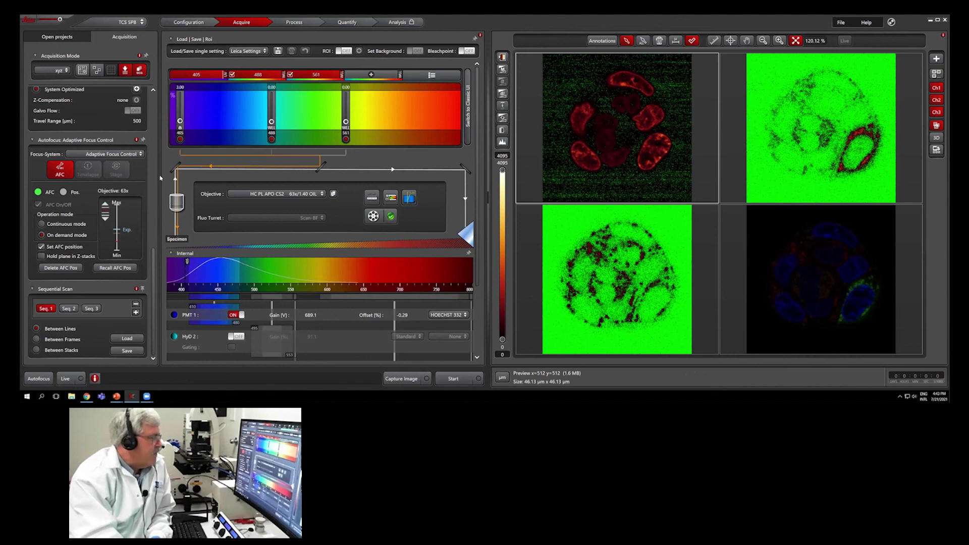
pyautogui.click(71, 309)
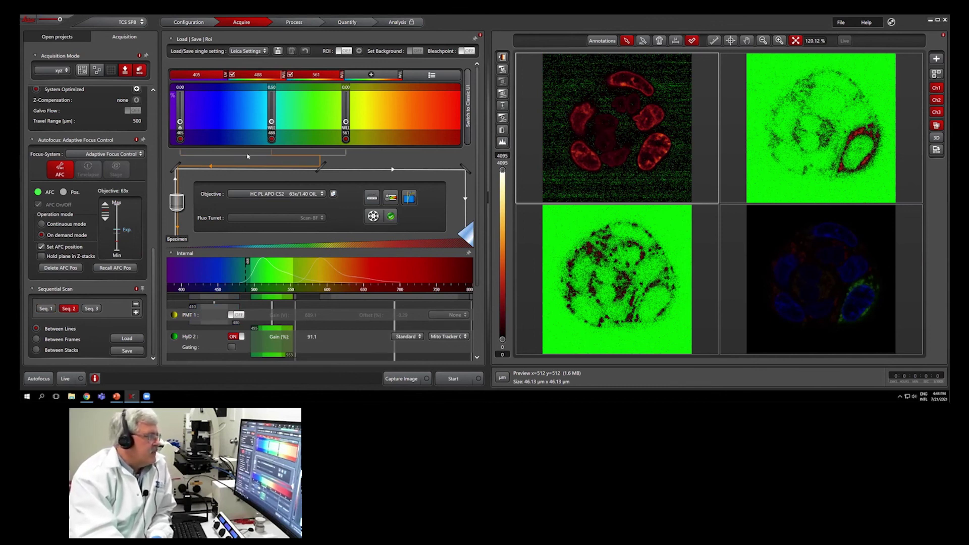
pyautogui.click(93, 309)
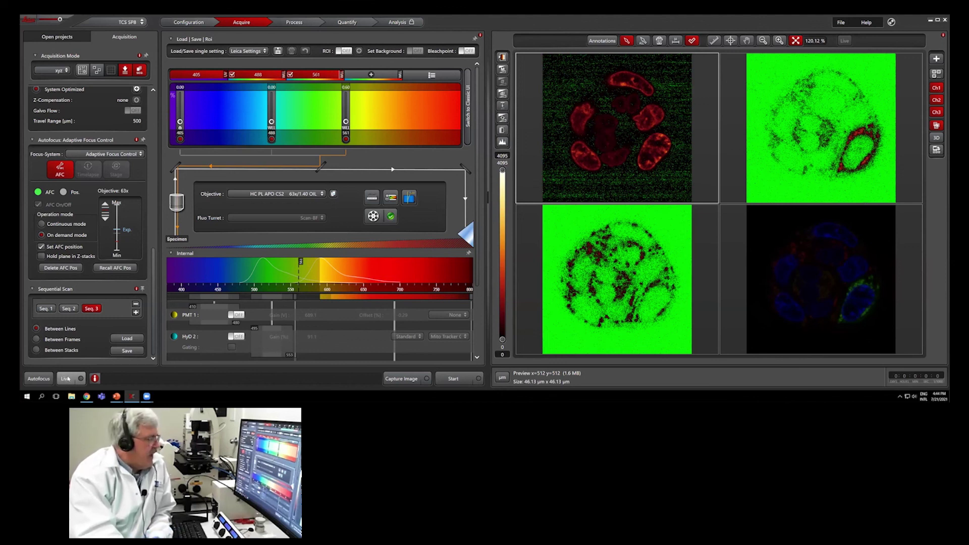
# Run the live scan and inspect the signal in each channel view at the raised laser powers.
pyautogui.click(67, 379)
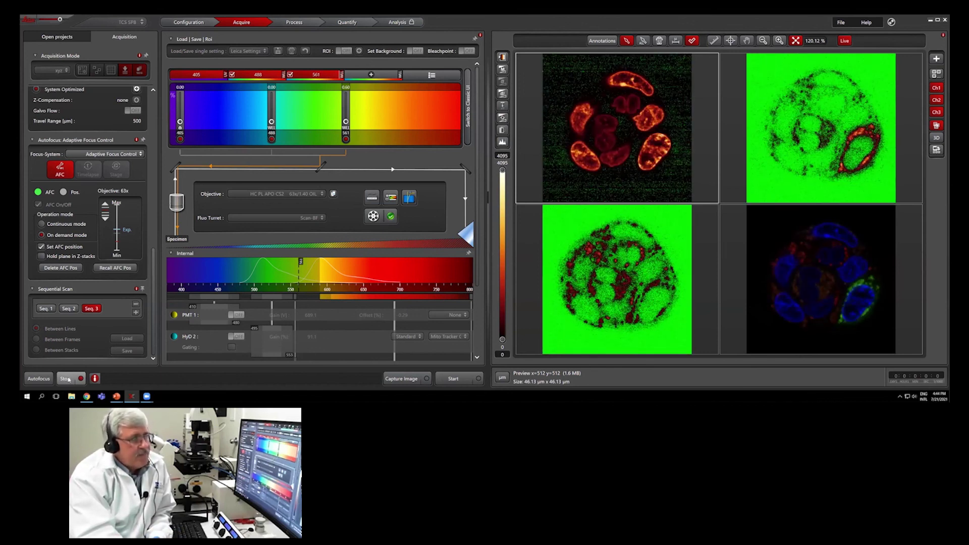
pyautogui.click(67, 379)
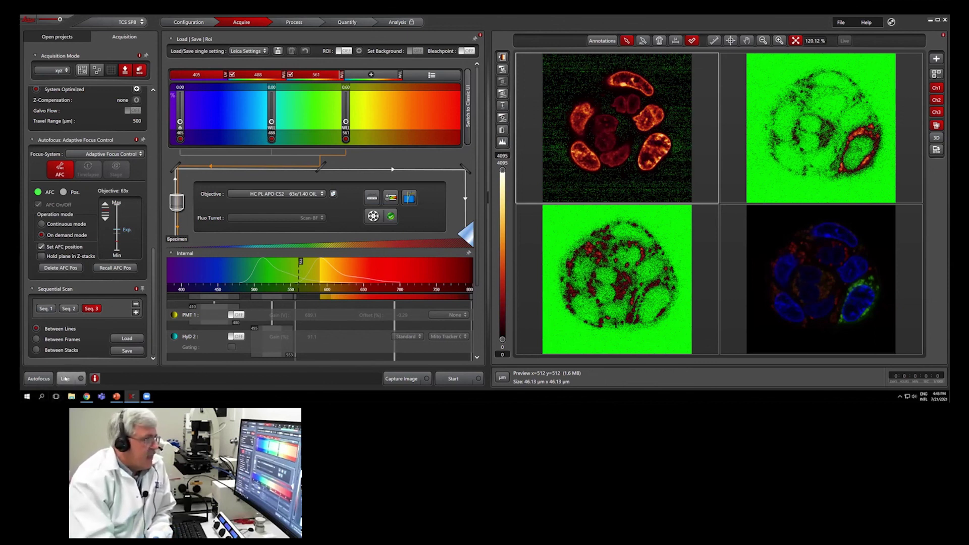
pyautogui.click(66, 379)
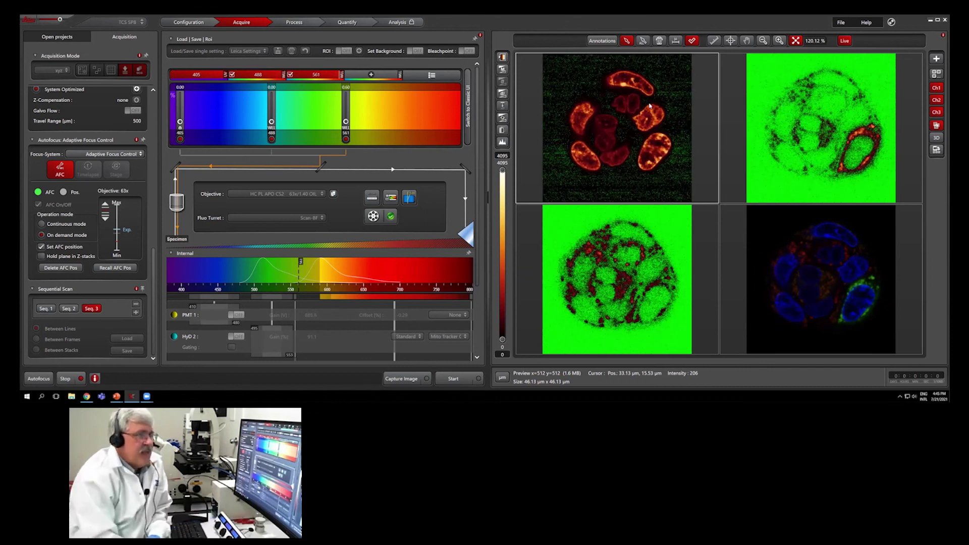
pyautogui.click(814, 141)
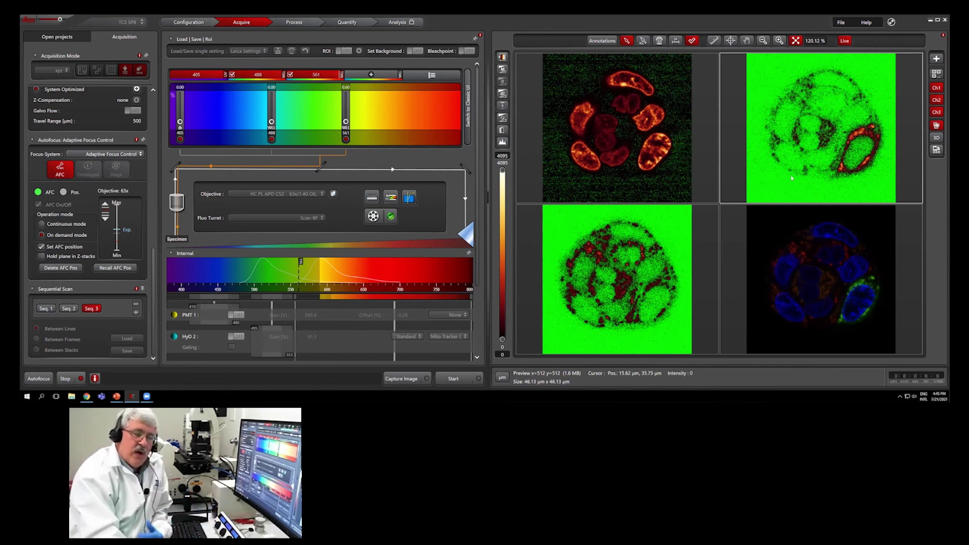
pyautogui.click(613, 259)
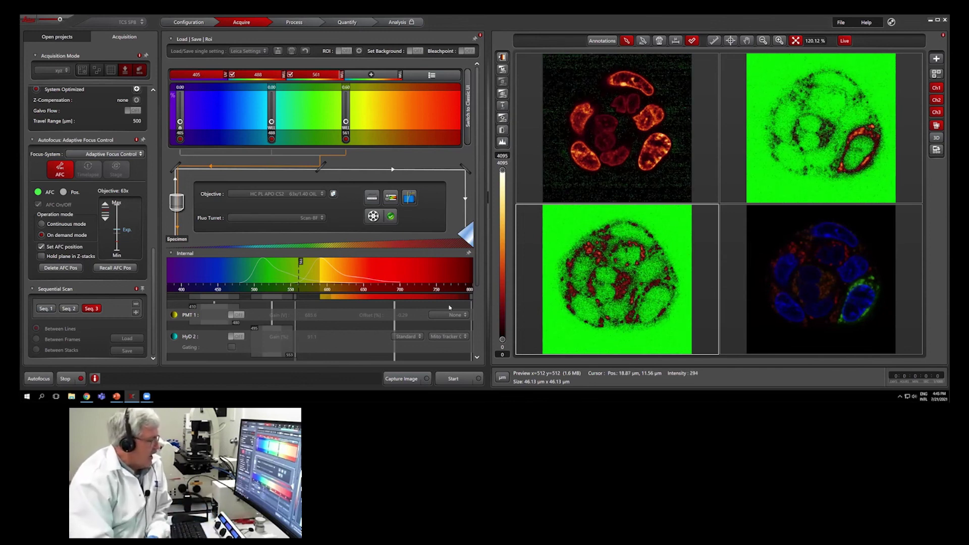
pyautogui.click(67, 379)
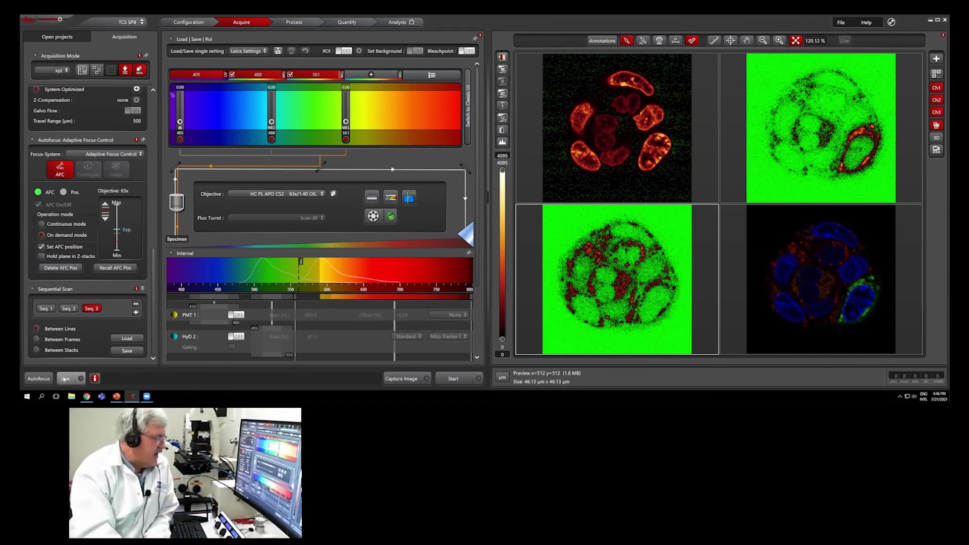
pyautogui.click(65, 379)
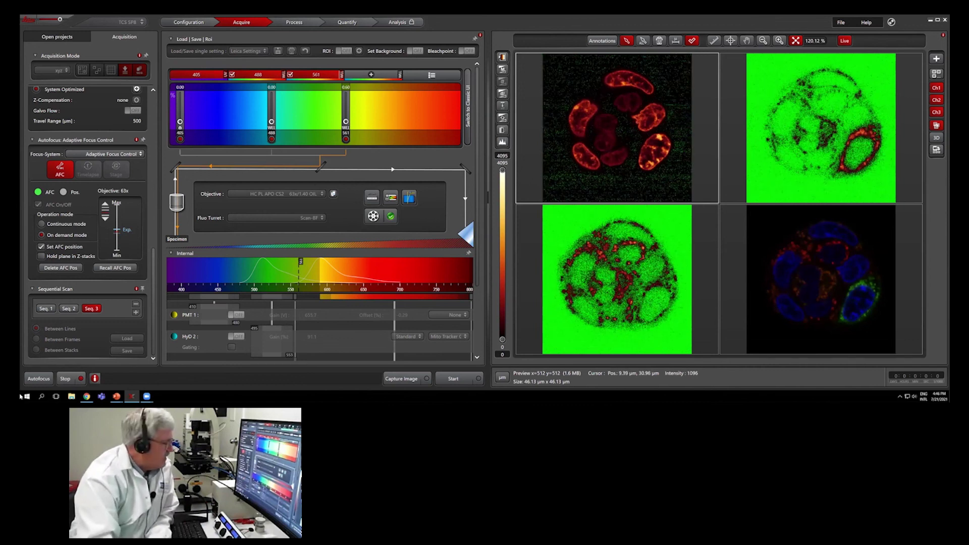
pyautogui.click(67, 380)
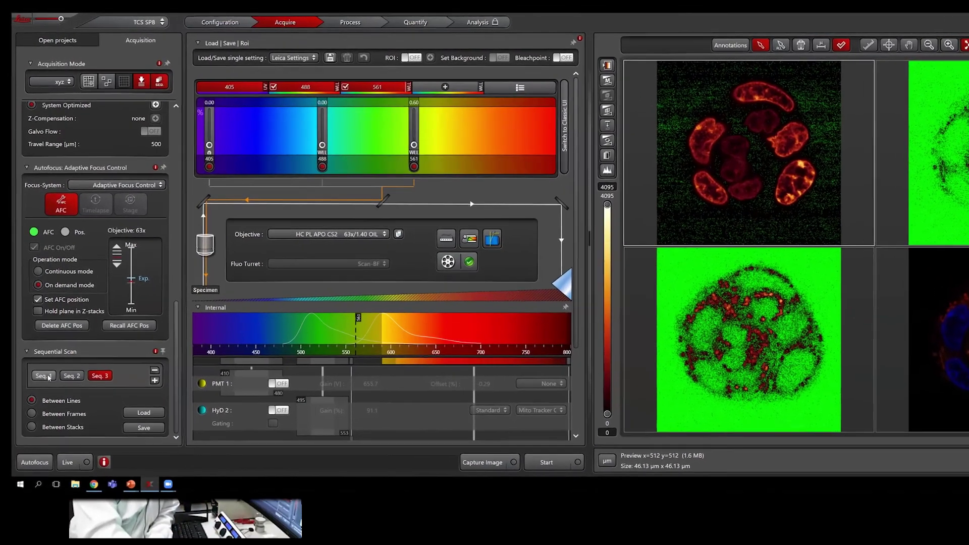
# In Seq. 2, set the 561 laser to 0.60, switch on the HyD 4 detector and assign it the Red lookup table.
pyautogui.click(42, 376)
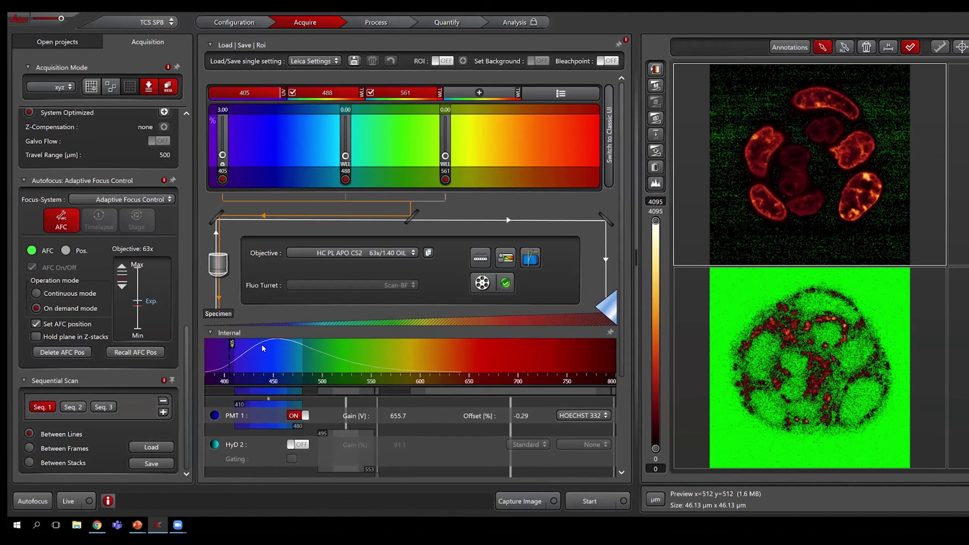
pyautogui.click(76, 408)
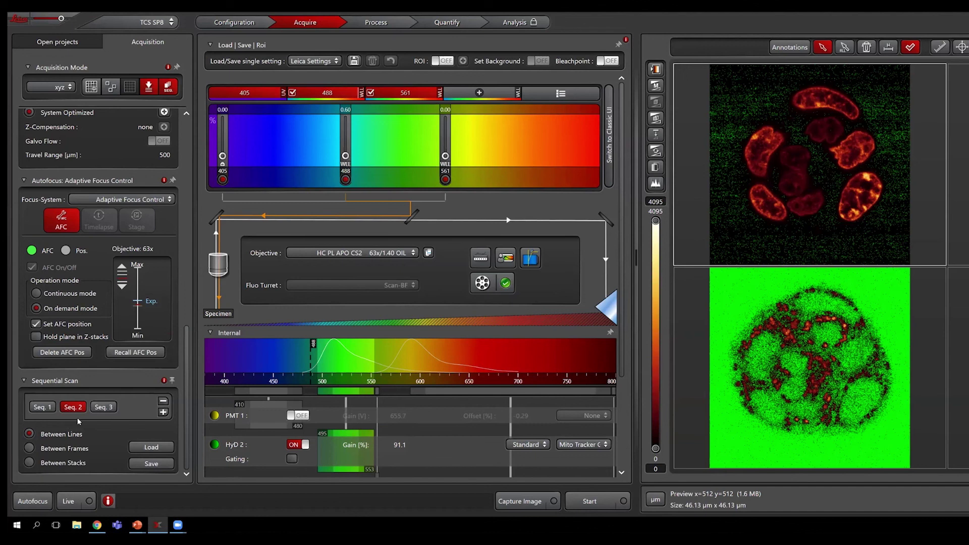
pyautogui.click(446, 157)
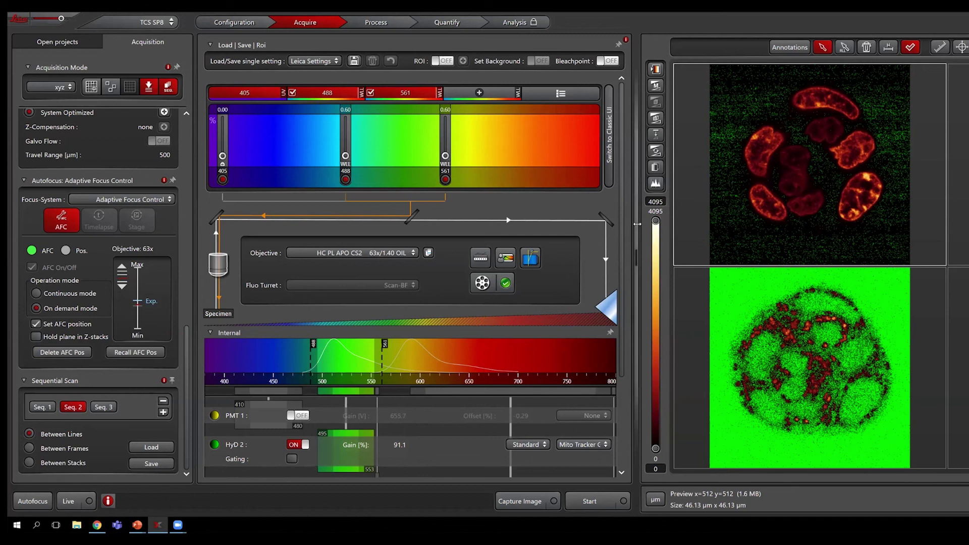
pyautogui.moveTo(621, 231); pyautogui.dragTo(618, 333)
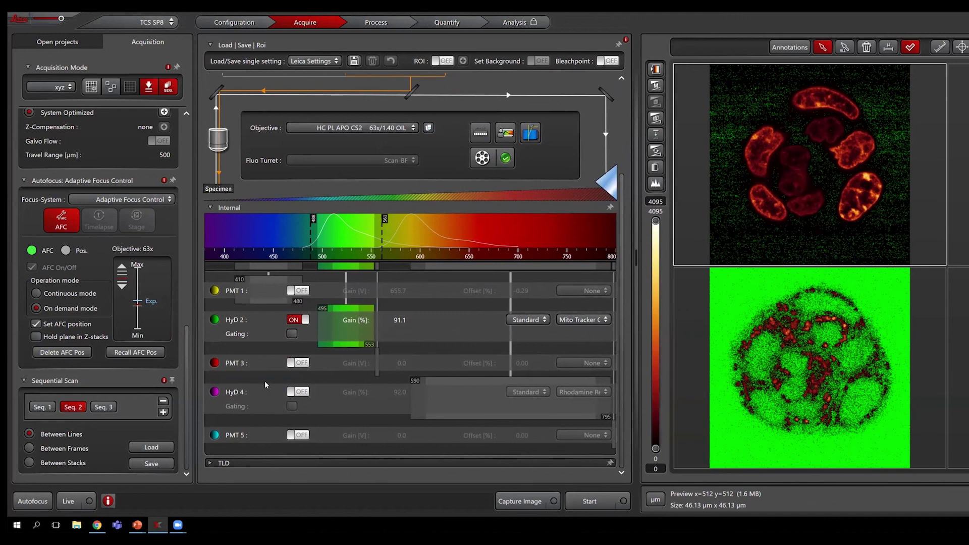
pyautogui.click(294, 393)
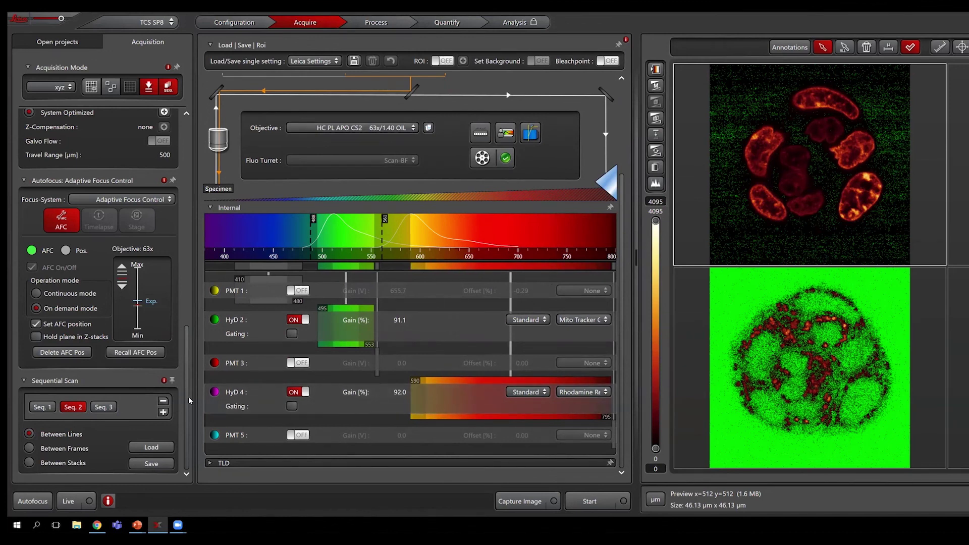
pyautogui.click(214, 392)
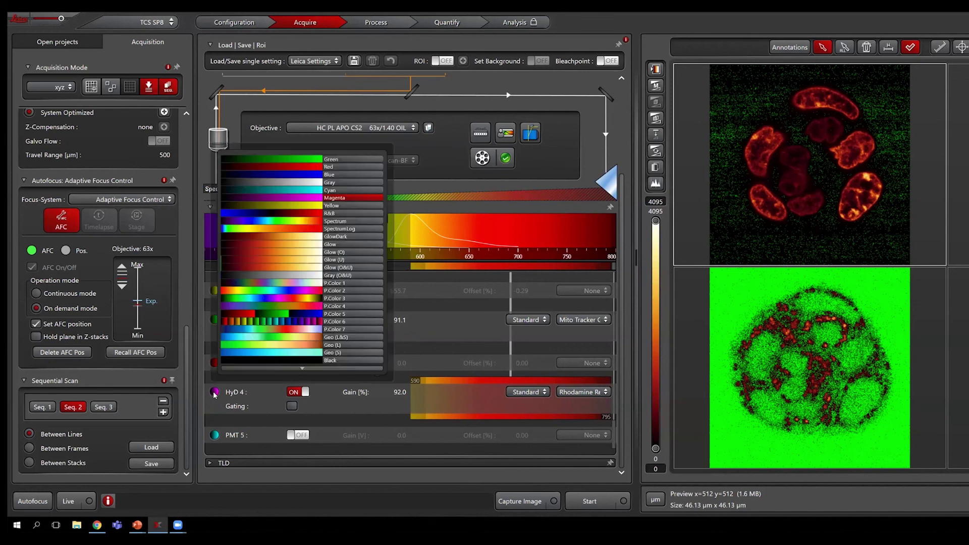
pyautogui.click(313, 169)
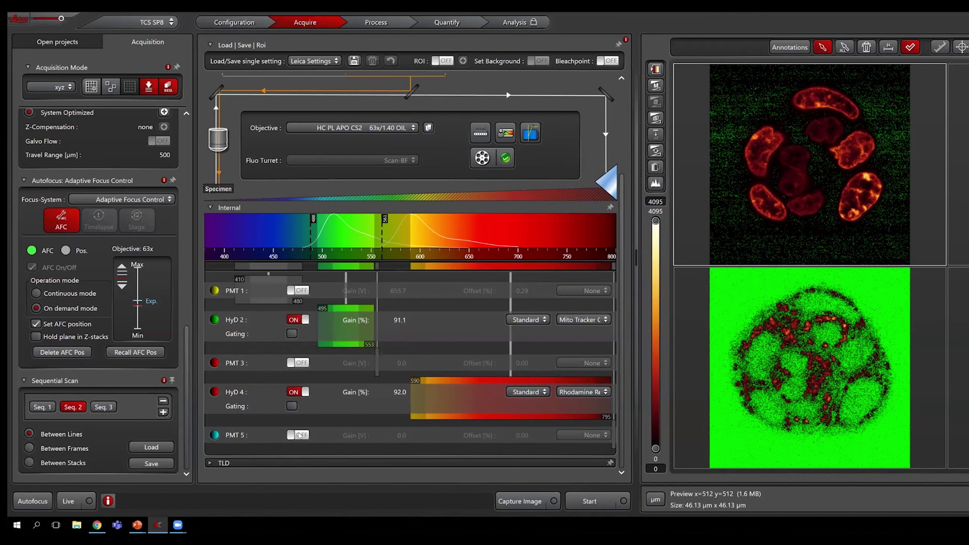
# Remove Seq. 3 from the sequential scan and start the Z-stack acquisition.
pyautogui.click(111, 408)
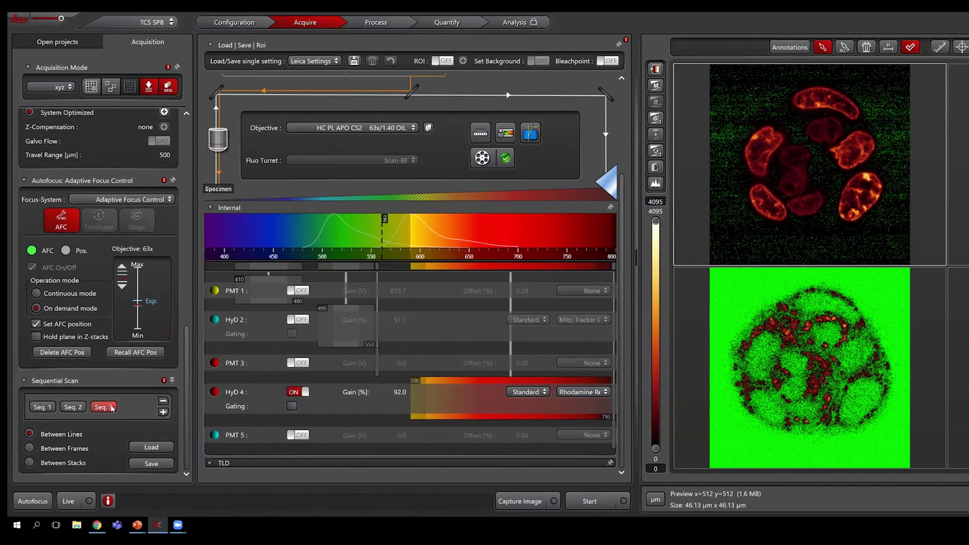
pyautogui.click(163, 402)
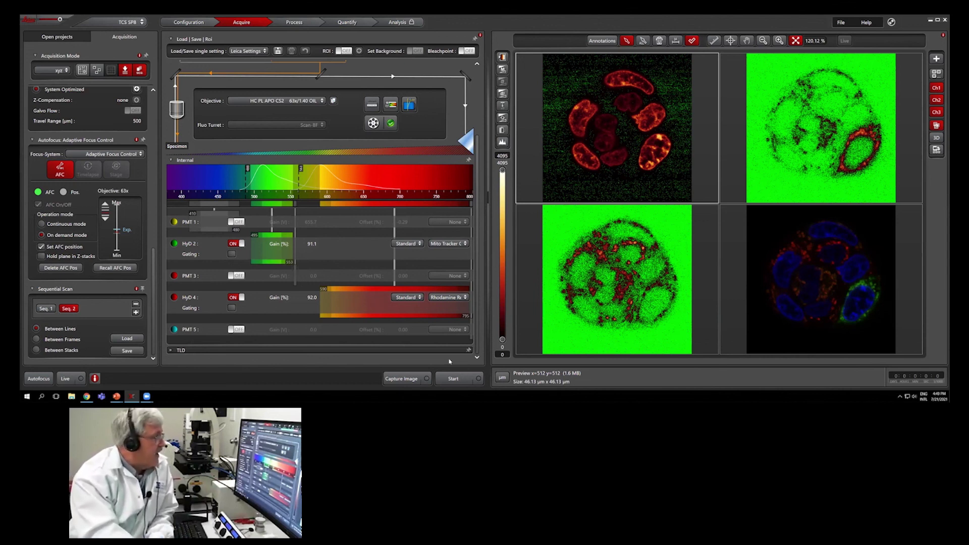
pyautogui.moveTo(153, 268); pyautogui.dragTo(127, 112)
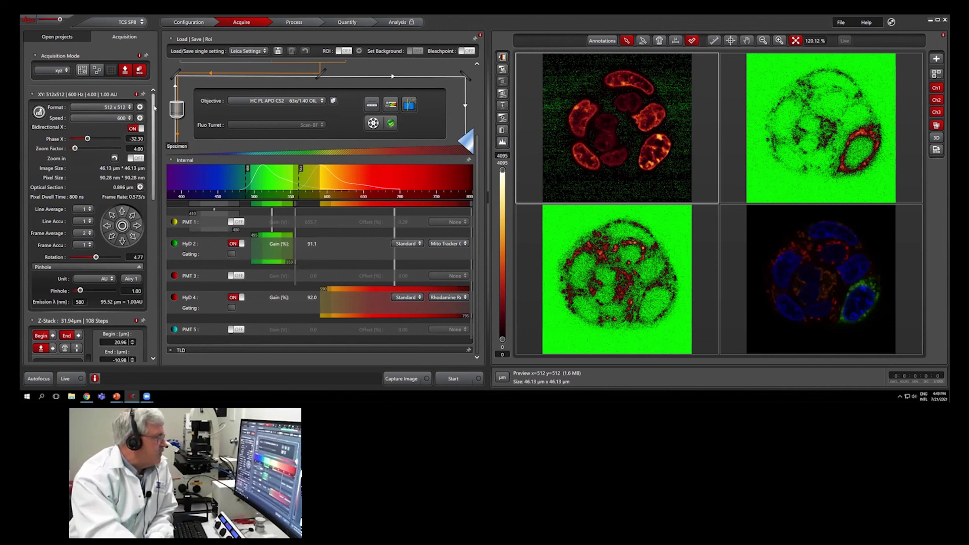
pyautogui.moveTo(154, 118); pyautogui.dragTo(156, 171)
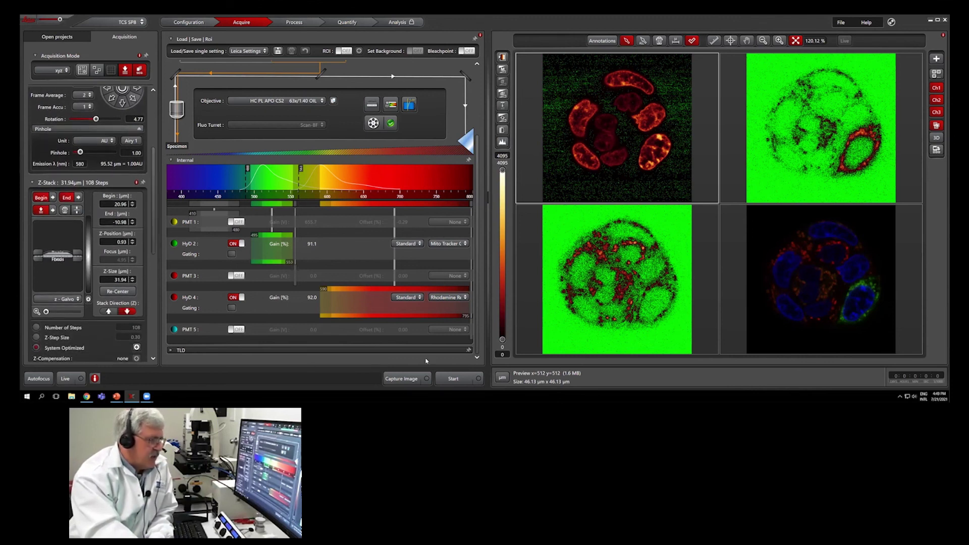
pyautogui.click(457, 379)
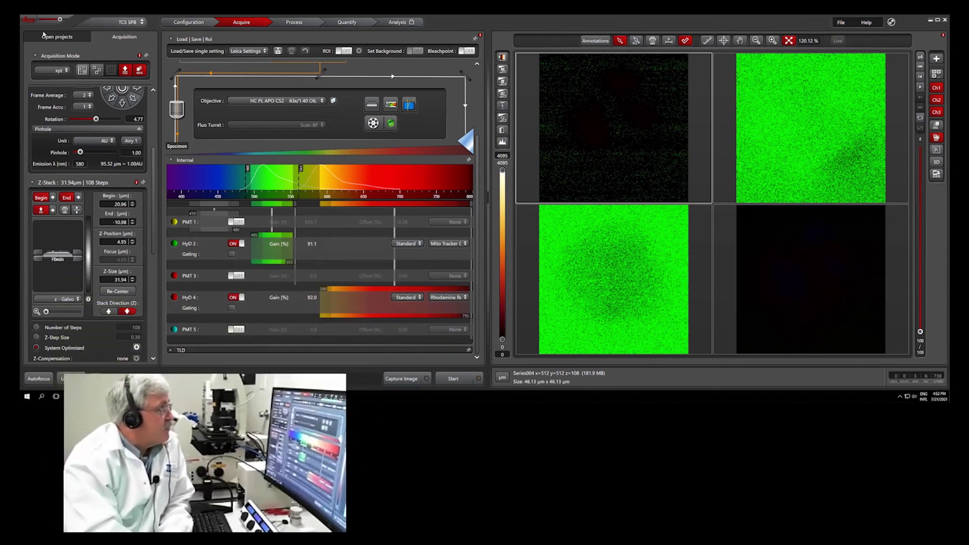
# Rename the newly acquired Series004 as 02_63X4Xstack512 and save the HT55ColonCancerOligo.lif project.
pyautogui.click(62, 39)
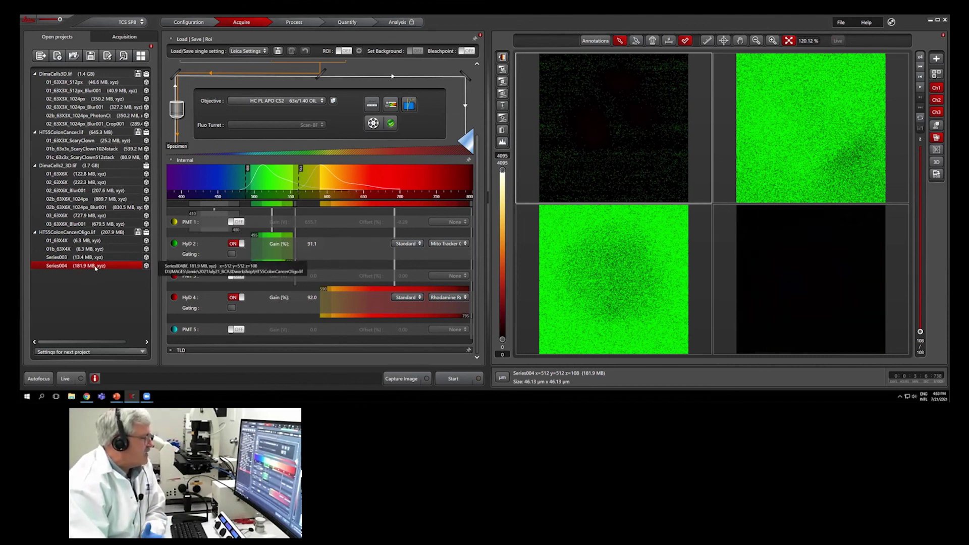
pyautogui.rightClick(61, 268)
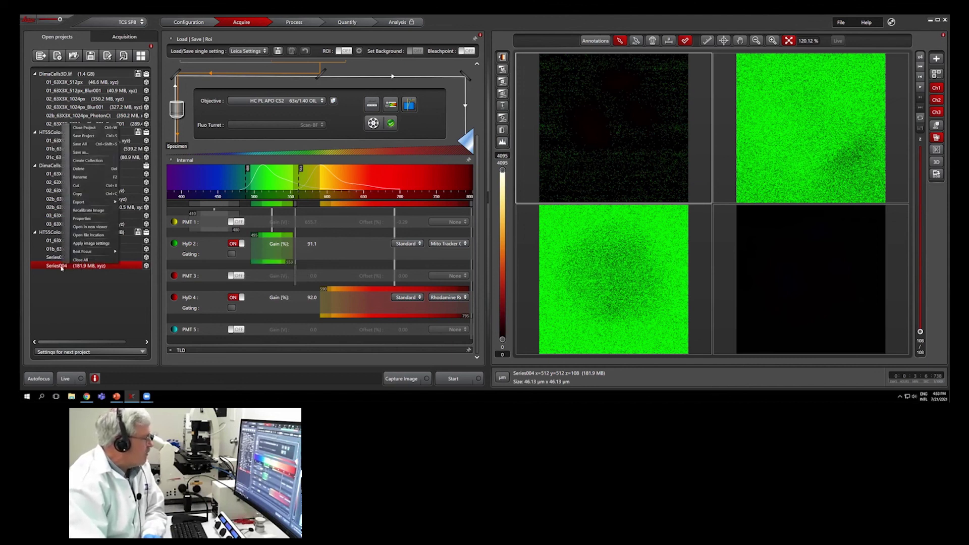
pyautogui.click(88, 177)
pyautogui.write('02')
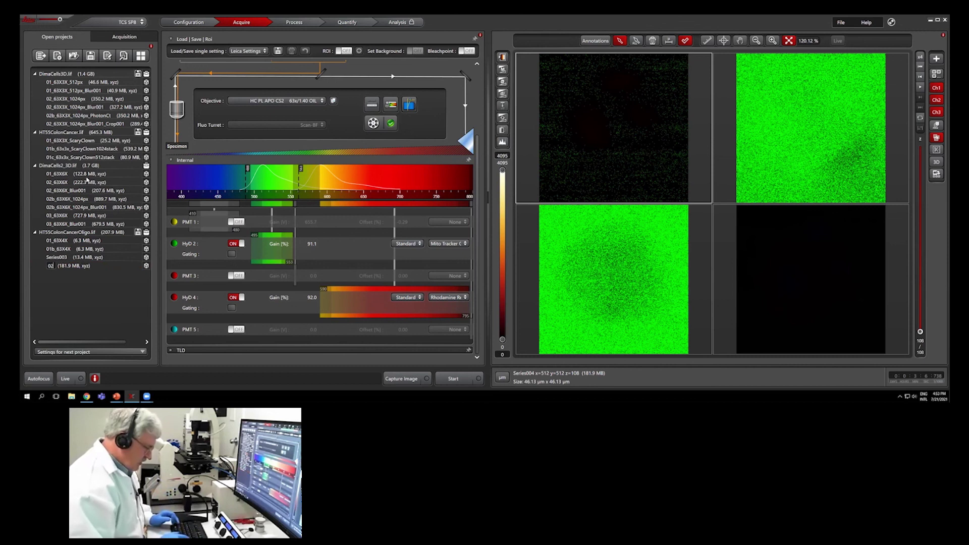
pyautogui.write('_63')
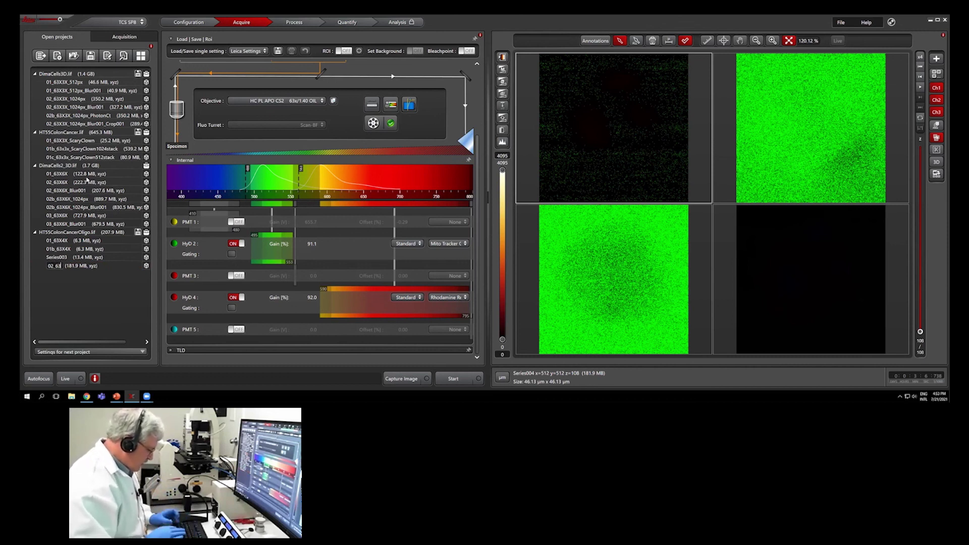
pyautogui.write('X4X')
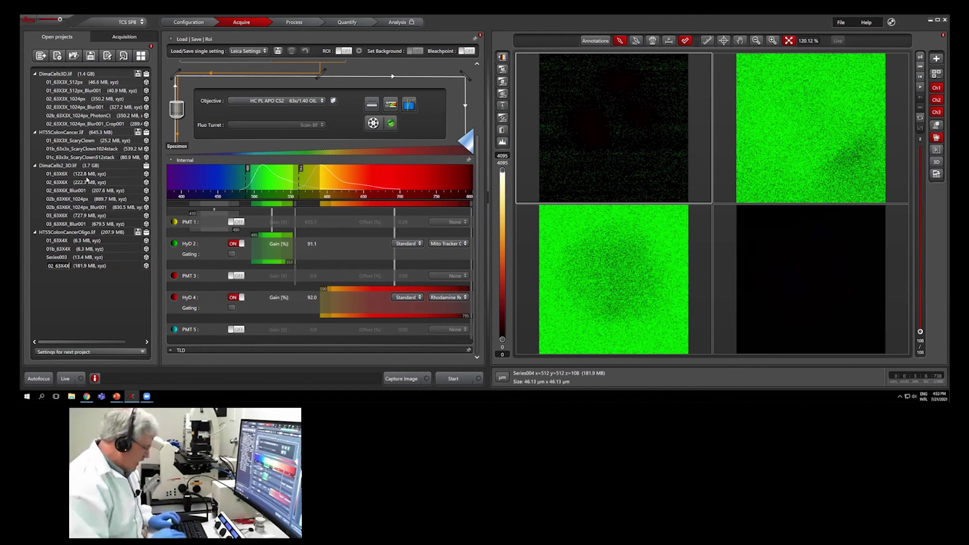
pyautogui.write('stack')
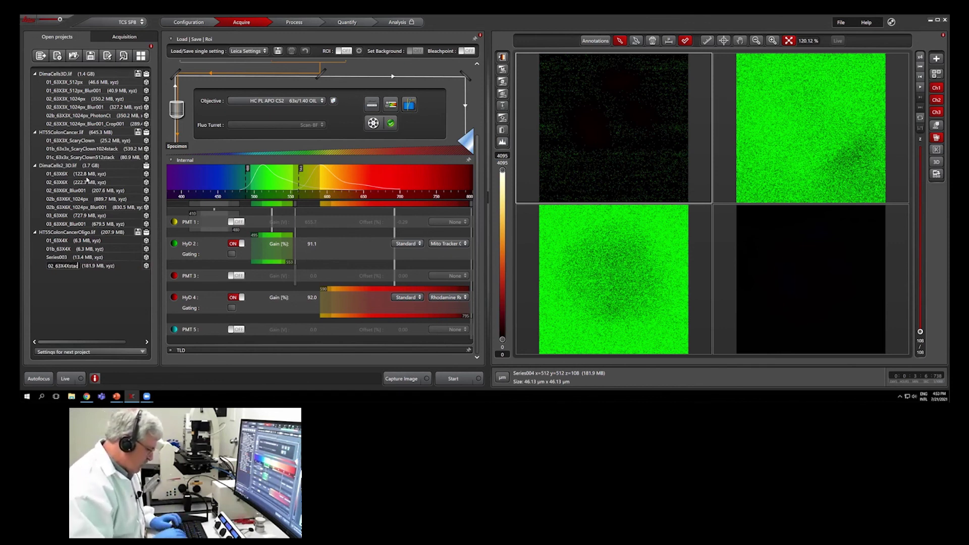
pyautogui.write('512')
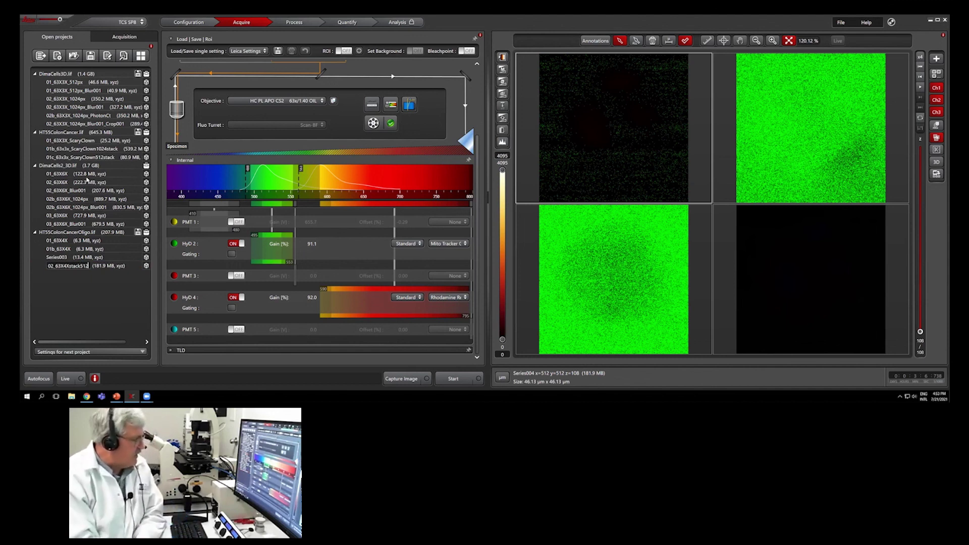
pyautogui.press('Return')
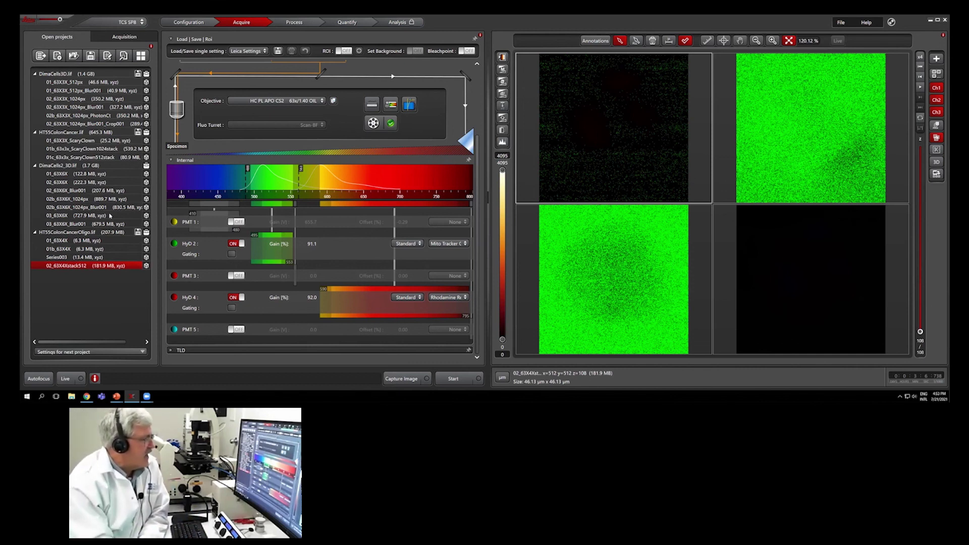
pyautogui.click(137, 232)
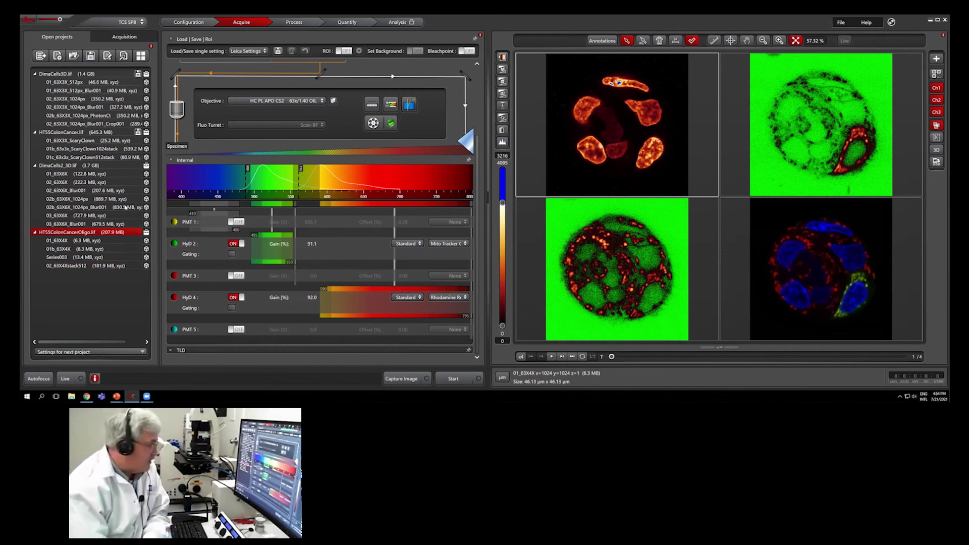
# Open 02_63X4Xstack512 and switch its channel views from the over/under-exposure display to the blue, green and red lookup tables.
pyautogui.click(78, 265)
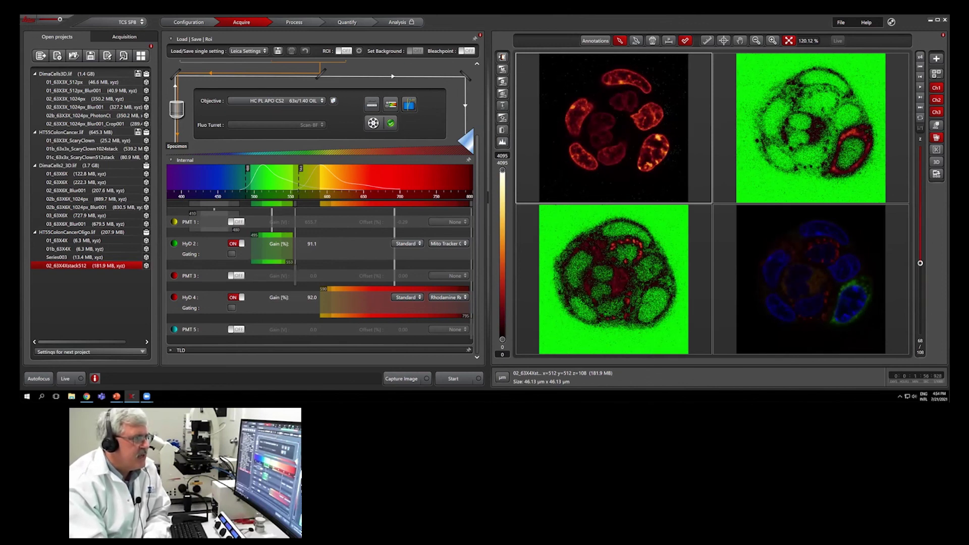
pyautogui.click(502, 56)
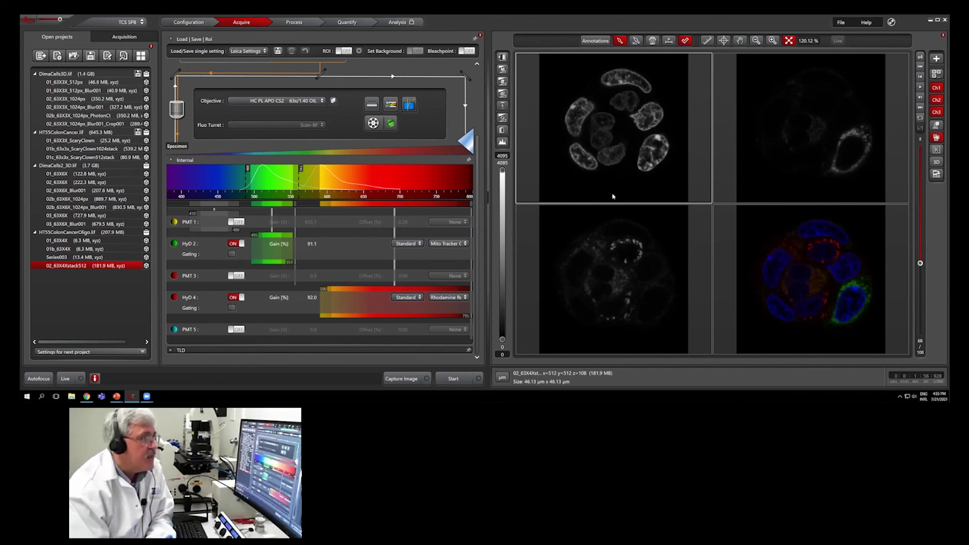
pyautogui.click(503, 57)
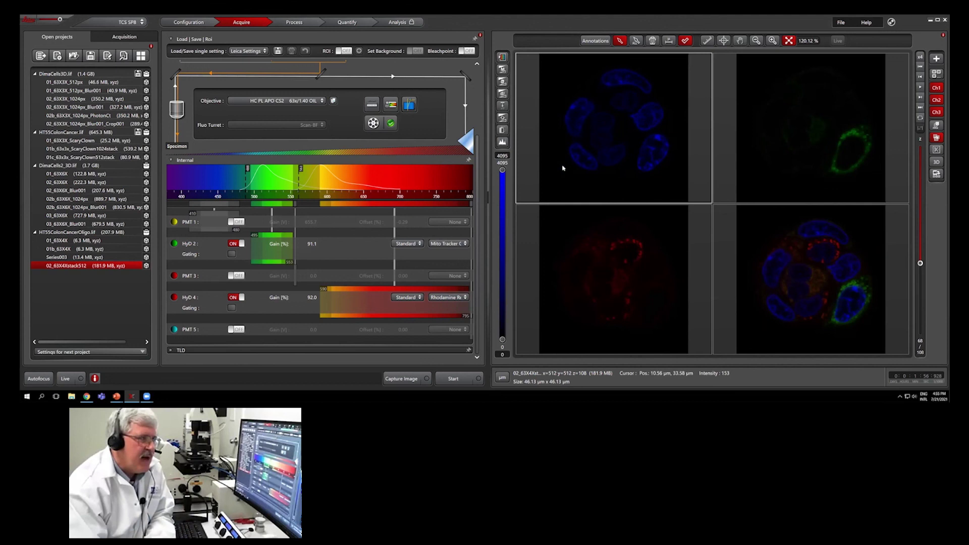
# Brighten the stack's display by lowering the upper limit to about 2321 for blue and 1936 for red, and lowering it for green too.
pyautogui.moveTo(503, 170); pyautogui.dragTo(503, 241)
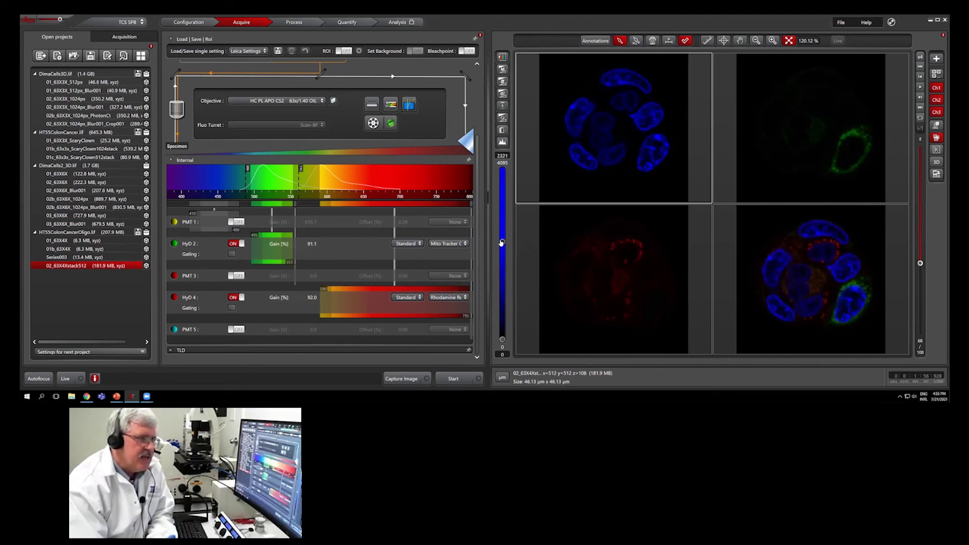
pyautogui.click(573, 244)
pyautogui.moveTo(503, 183); pyautogui.dragTo(505, 277)
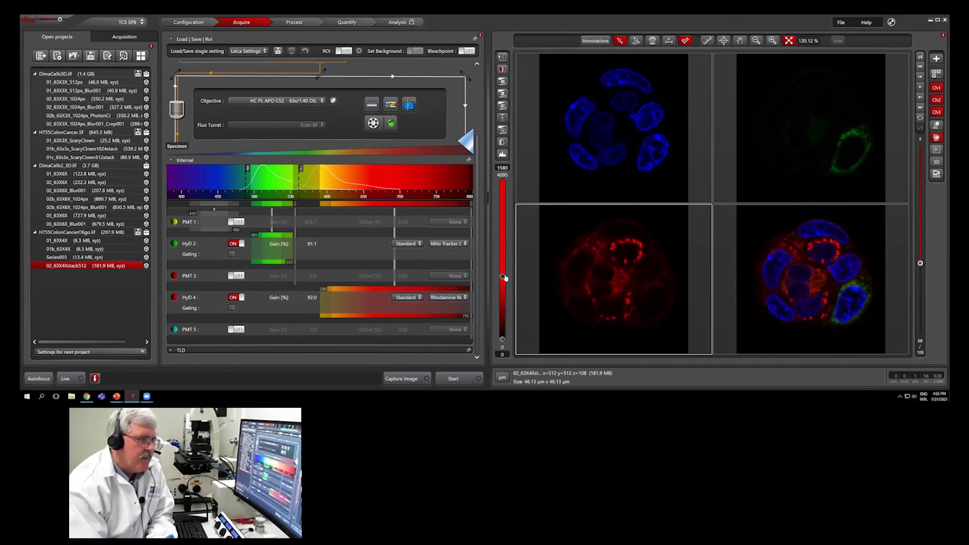
pyautogui.click(793, 147)
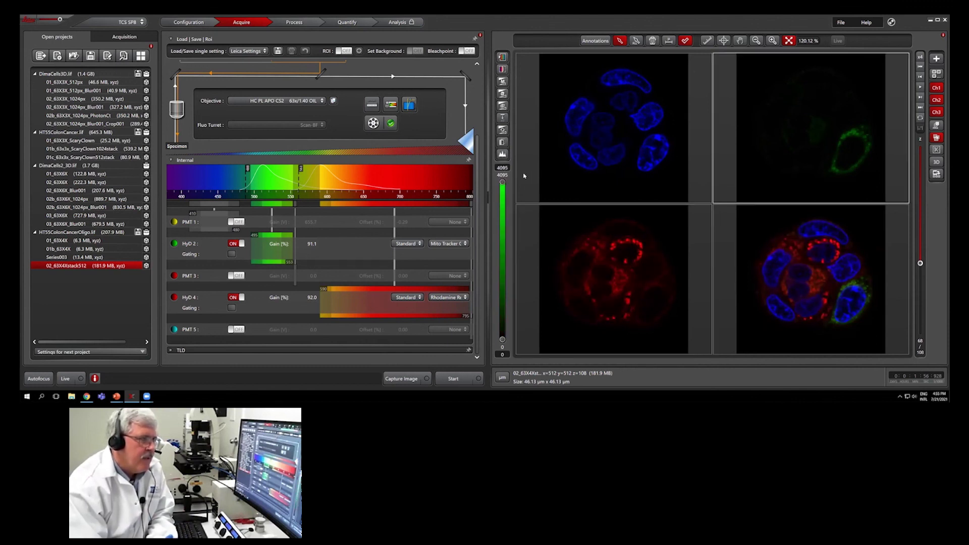
pyautogui.moveTo(502, 185); pyautogui.dragTo(499, 242)
pyautogui.click(622, 258)
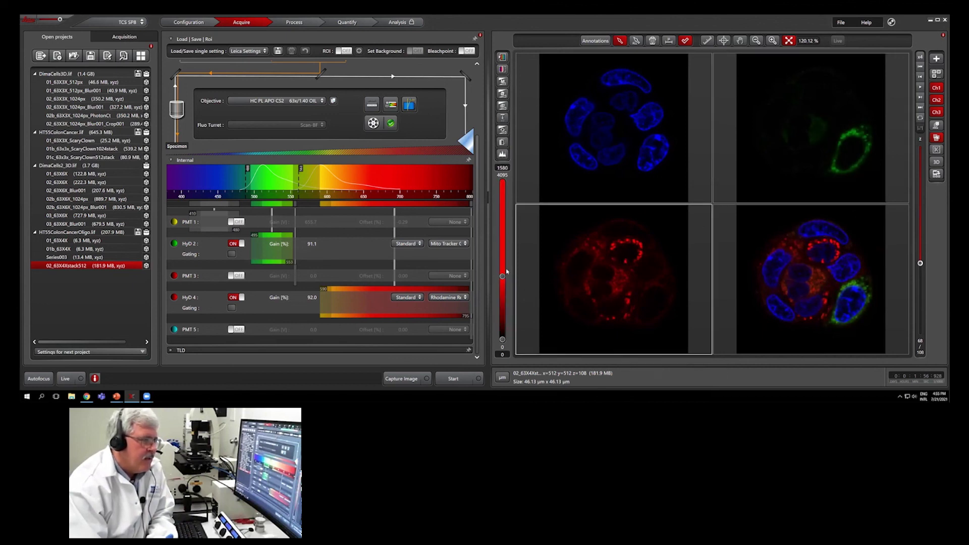
pyautogui.moveTo(503, 278); pyautogui.dragTo(503, 265)
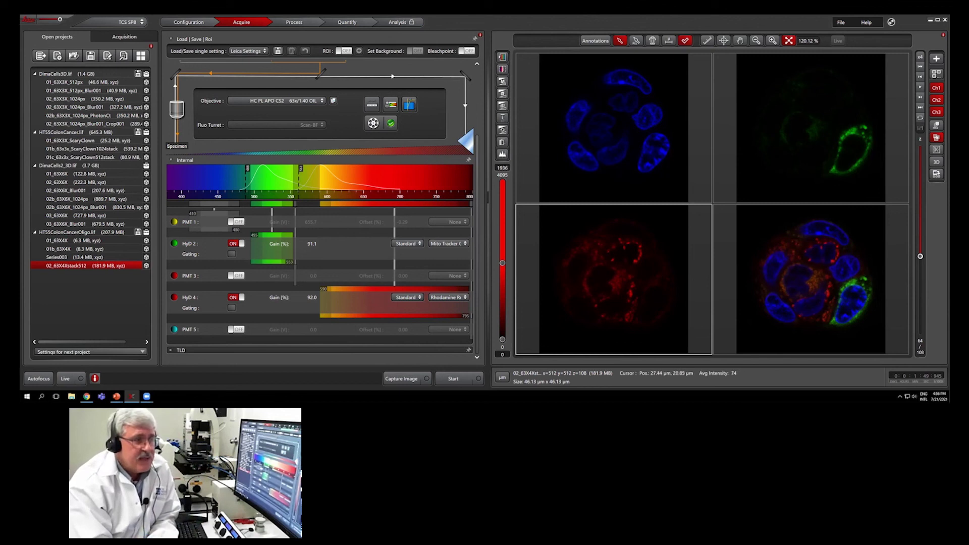
# Enlarge the overlay view to fill the viewer and play through the Z-stack slices.
pyautogui.click(818, 263)
pyautogui.doubleClick(819, 264)
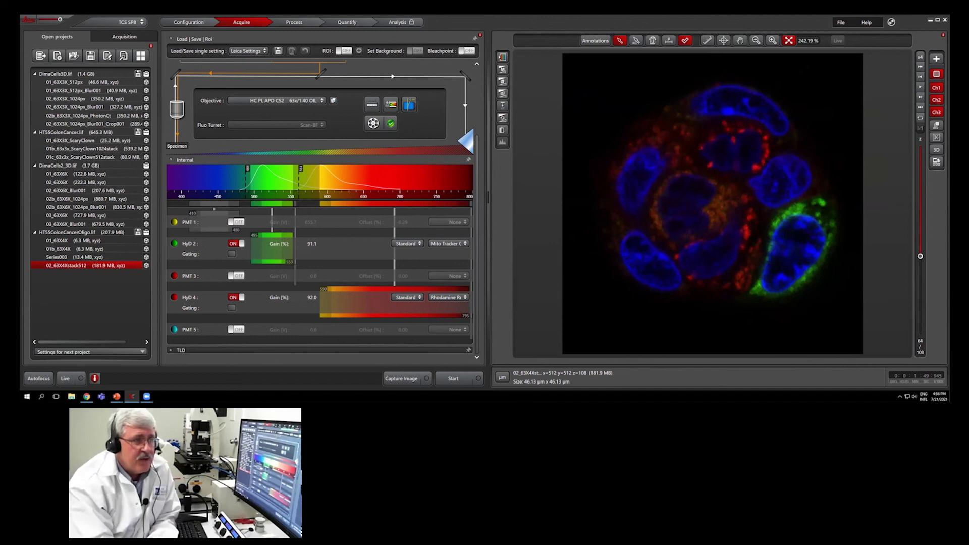
pyautogui.click(920, 87)
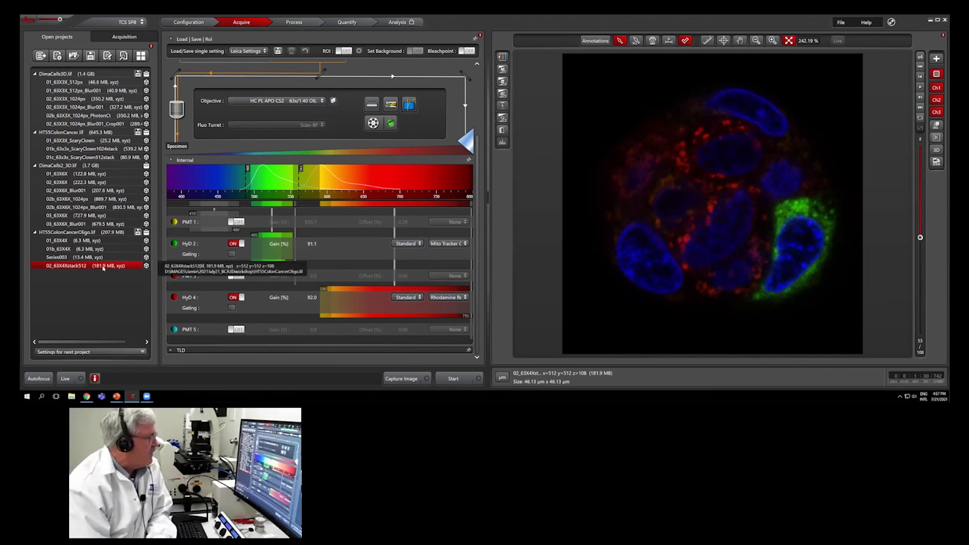
# Open the Blur noise reduction filter for the stack, preview it at kernel size 5.00 and compare it with the original.
pyautogui.click(282, 22)
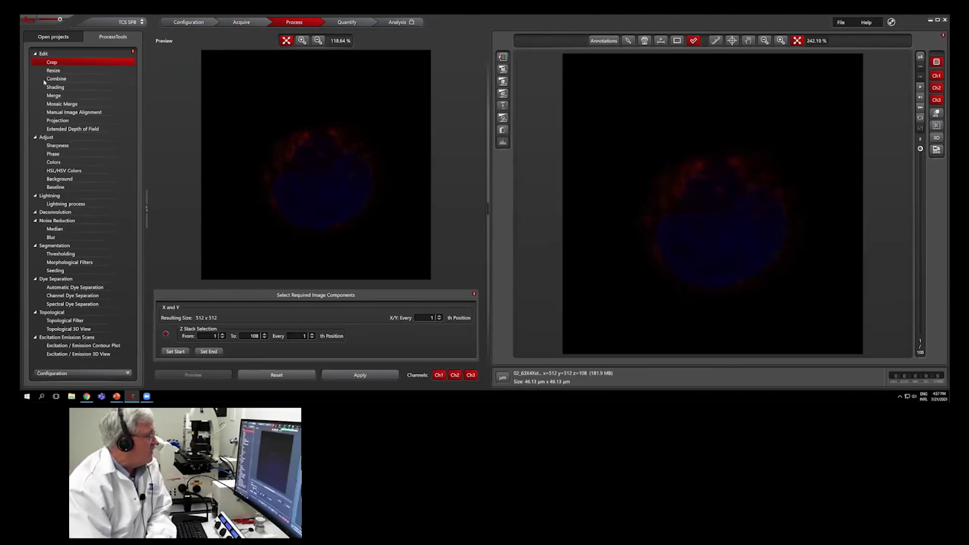
pyautogui.click(51, 238)
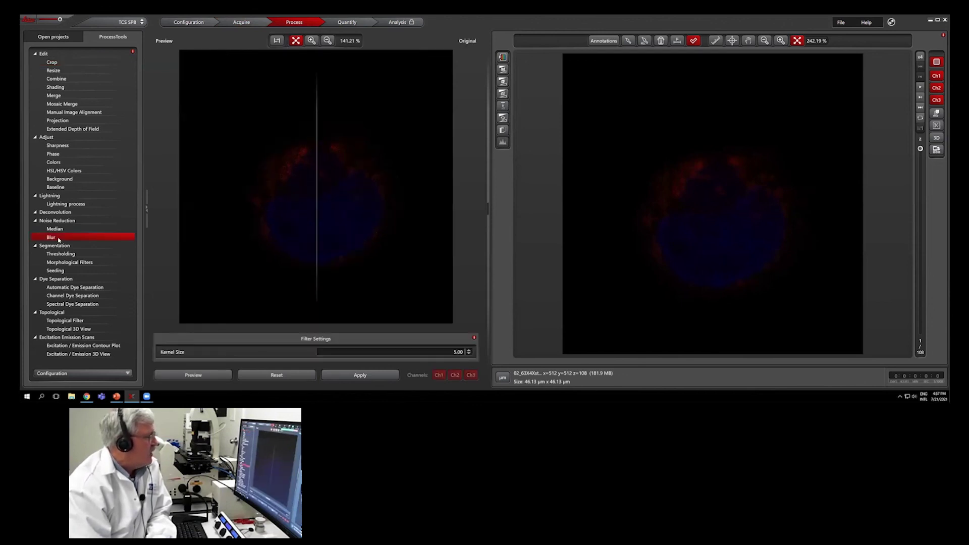
pyautogui.click(469, 354)
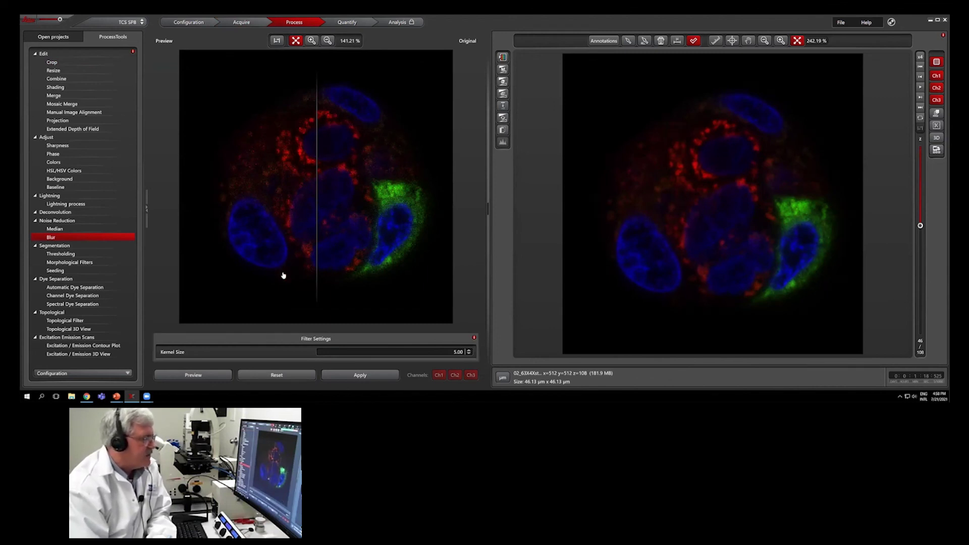
pyautogui.click(203, 375)
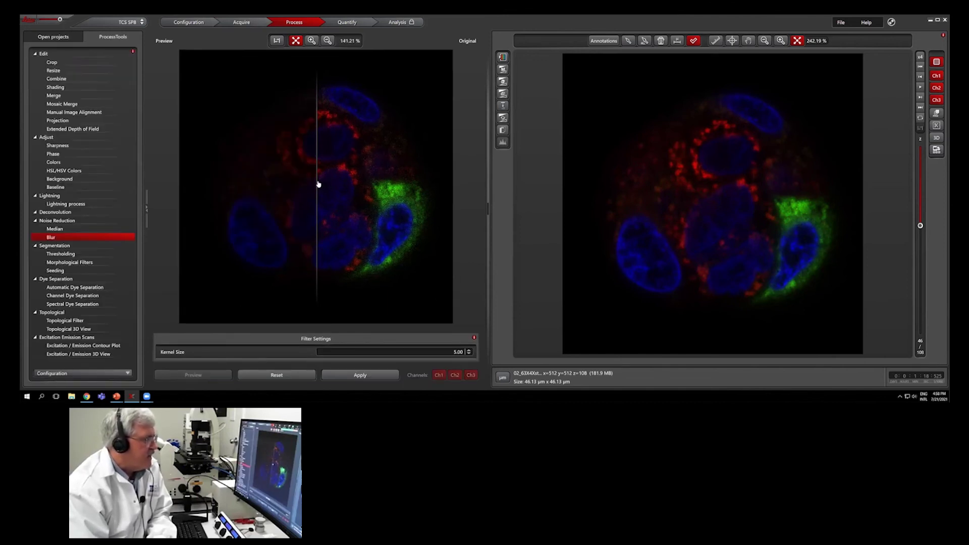
pyautogui.moveTo(317, 181); pyautogui.dragTo(351, 190)
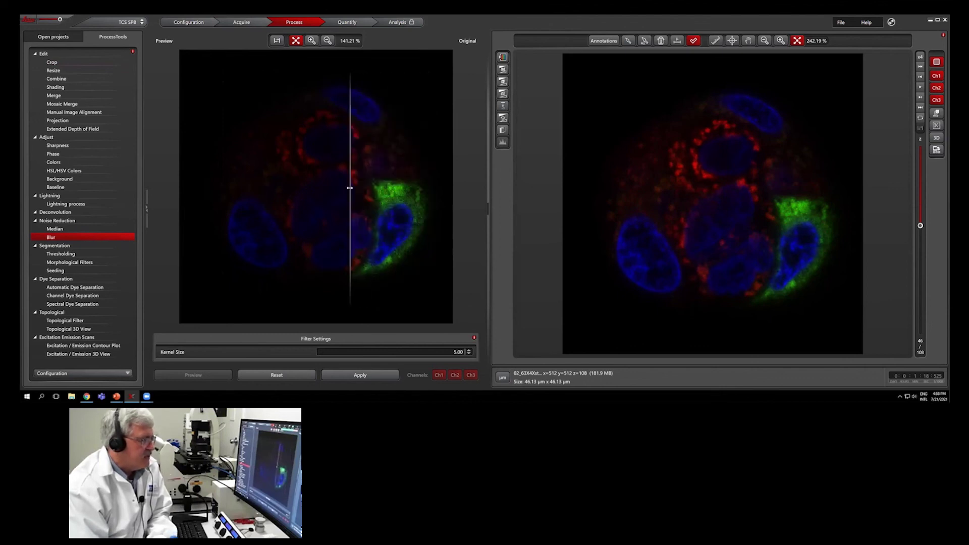
# Set the Blur kernel size to 3.00, compare the preview with the original and apply the filter to the stack.
pyautogui.click(469, 354)
pyautogui.click(194, 375)
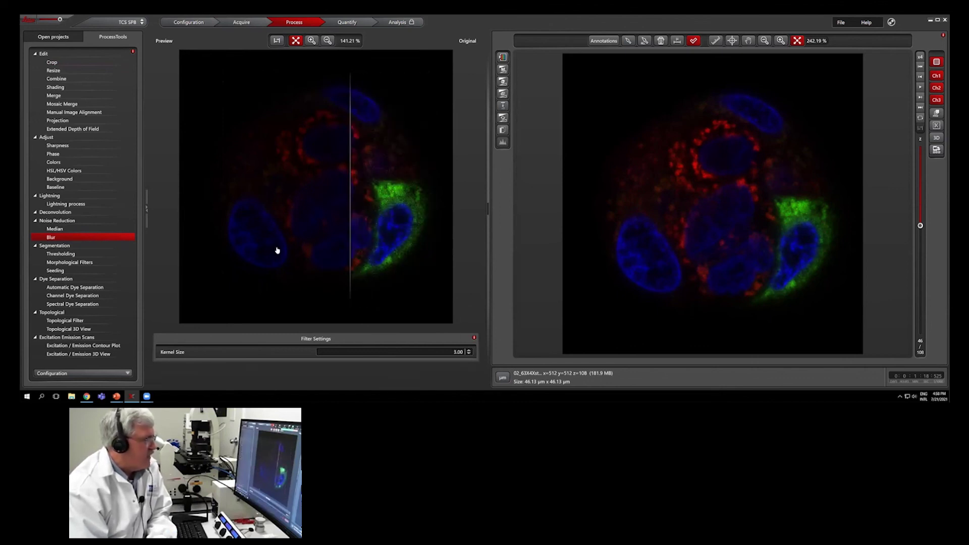
pyautogui.moveTo(350, 173); pyautogui.dragTo(394, 205)
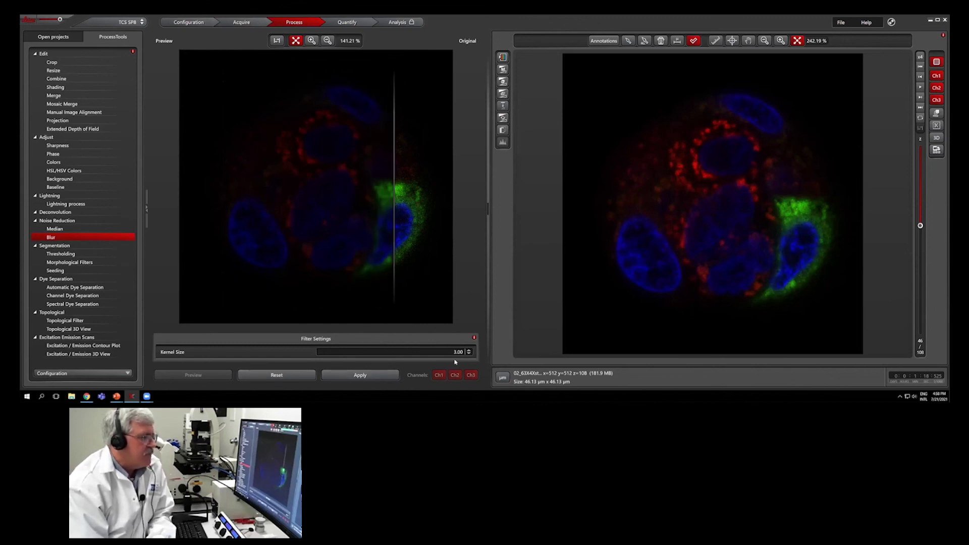
pyautogui.click(374, 377)
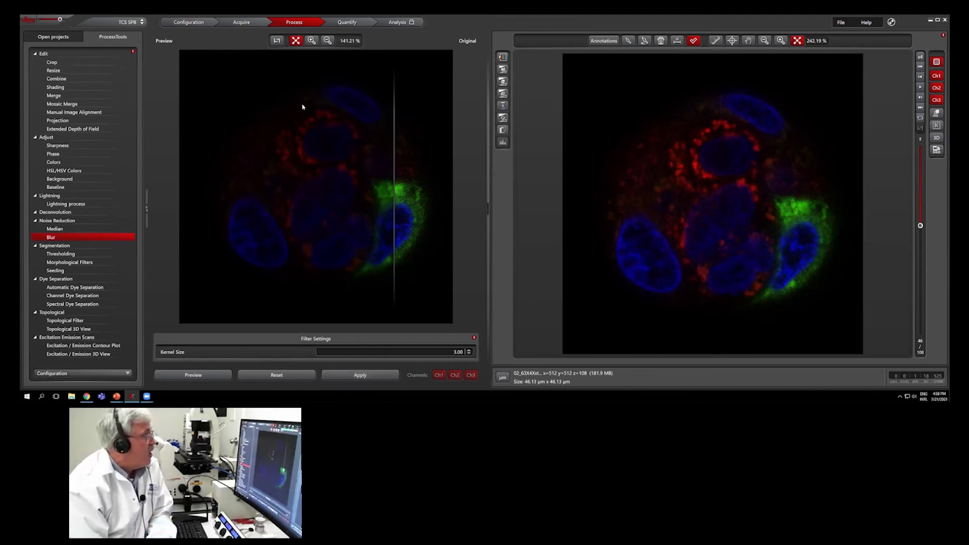
# Open 02_63X4Xstack512_Blur001 and lower the upper display limit to about 2405 for blue and 2964 for green, and lower it for red too.
pyautogui.click(63, 38)
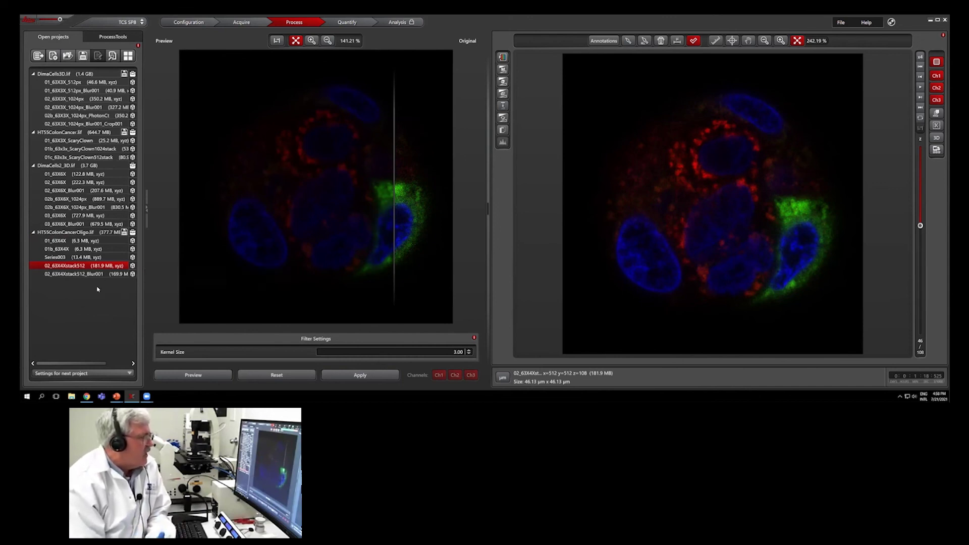
pyautogui.click(50, 275)
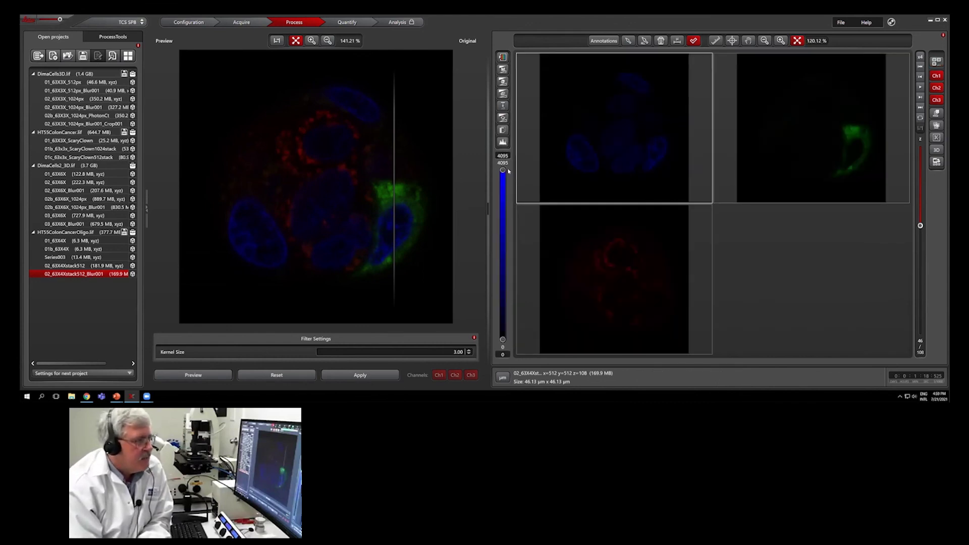
pyautogui.moveTo(503, 171); pyautogui.dragTo(500, 240)
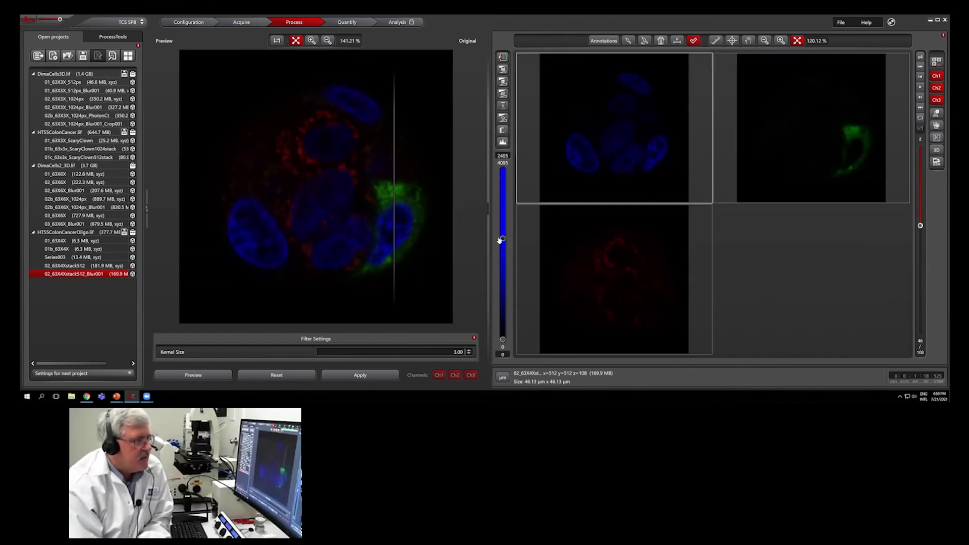
pyautogui.click(559, 230)
pyautogui.moveTo(503, 183); pyautogui.dragTo(511, 262)
pyautogui.click(811, 188)
pyautogui.moveTo(503, 183); pyautogui.dragTo(499, 227)
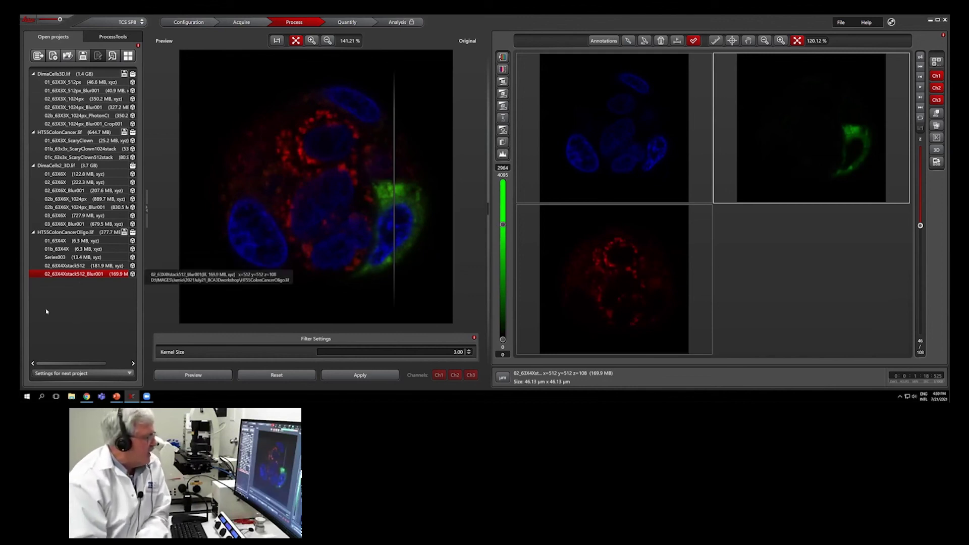
# Start an AVI export of 02_63X4Xstack512_Blur001 and choose the 2021July21_BCA3Dworkshop folder under D:\IMAGES as its destination.
pyautogui.rightClick(75, 275)
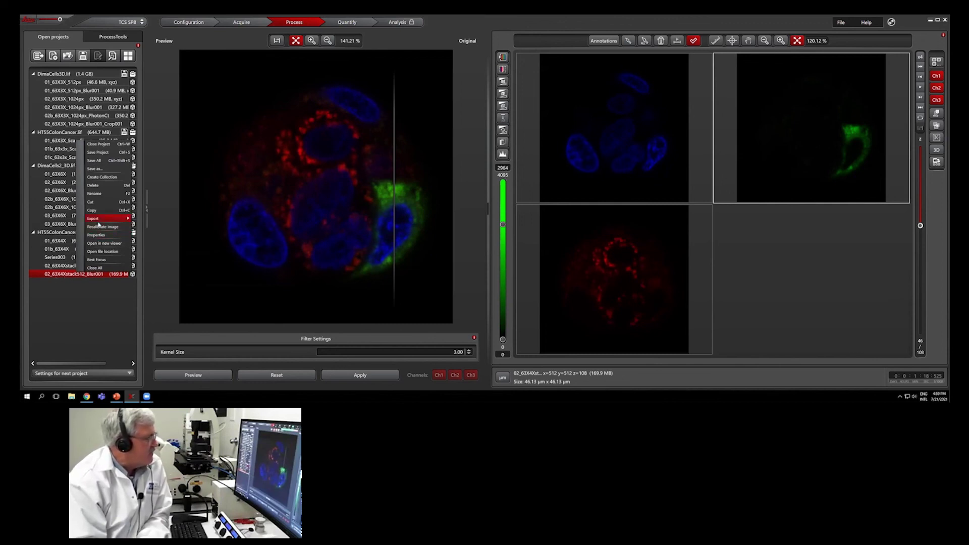
pyautogui.moveTo(98, 220)
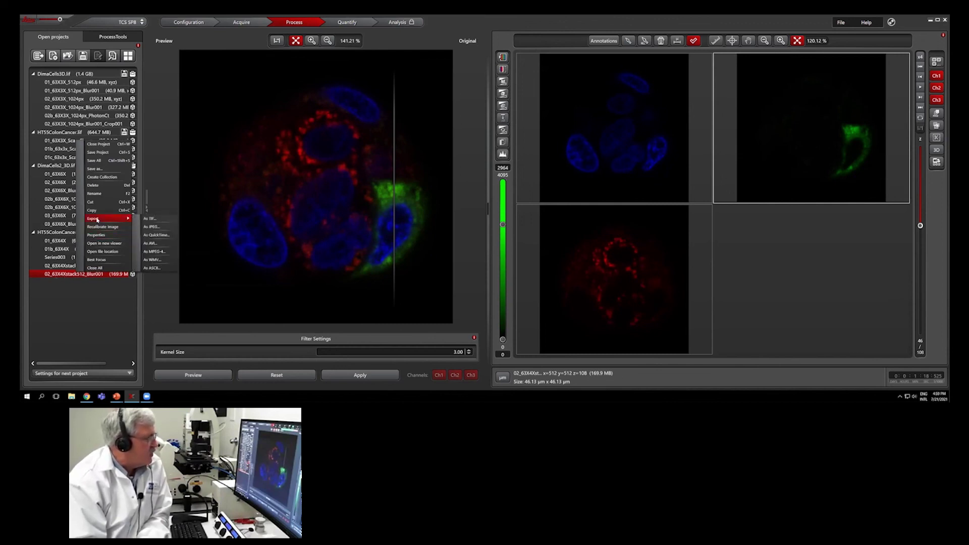
pyautogui.click(156, 244)
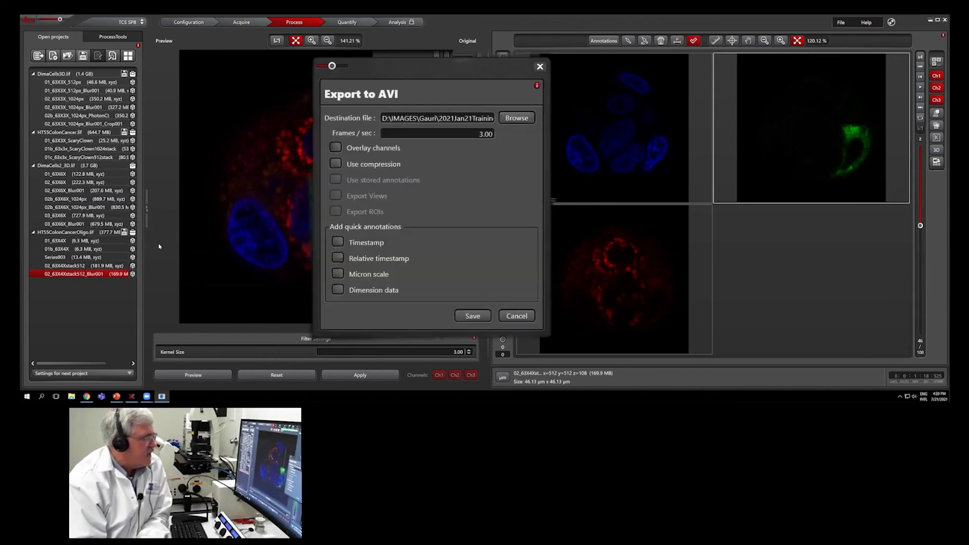
pyautogui.click(517, 118)
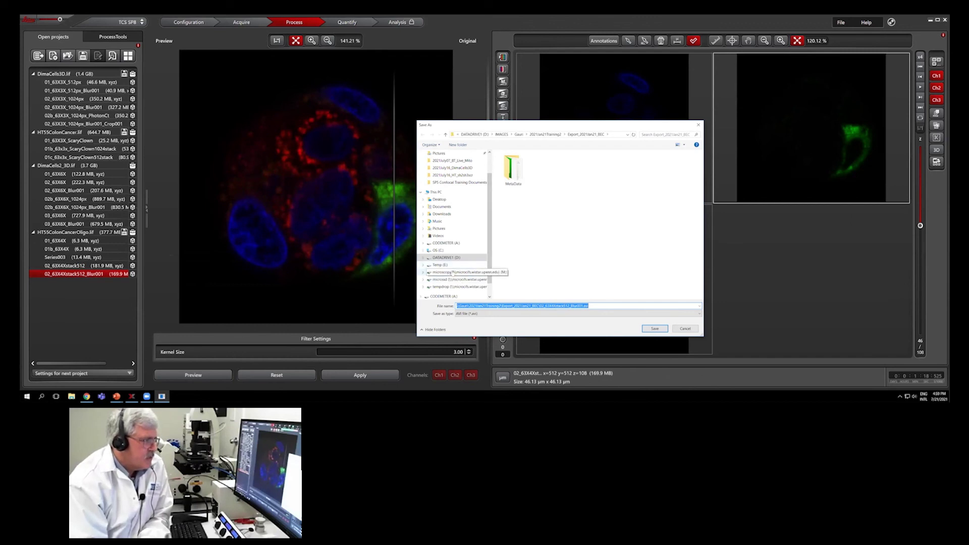
pyautogui.click(454, 258)
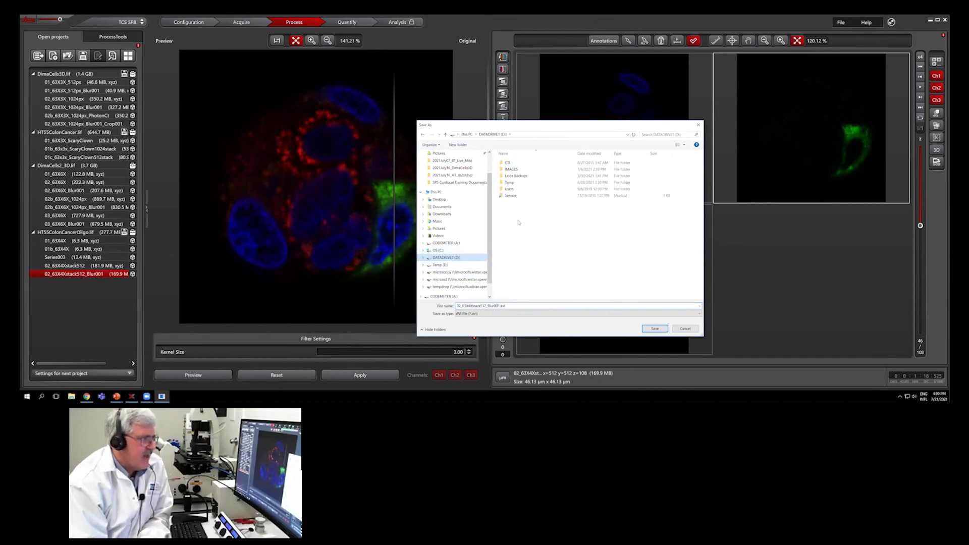
pyautogui.click(517, 170)
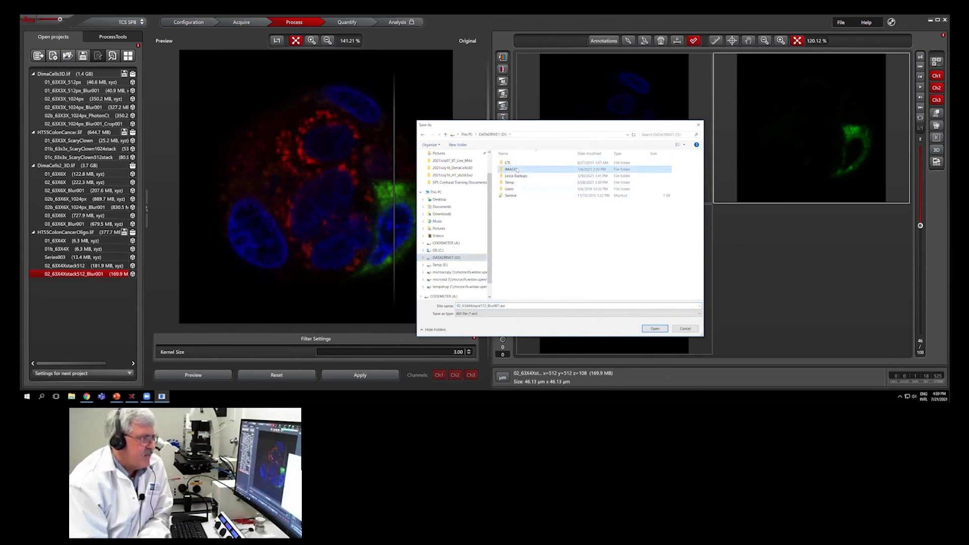
pyautogui.doubleClick(517, 170)
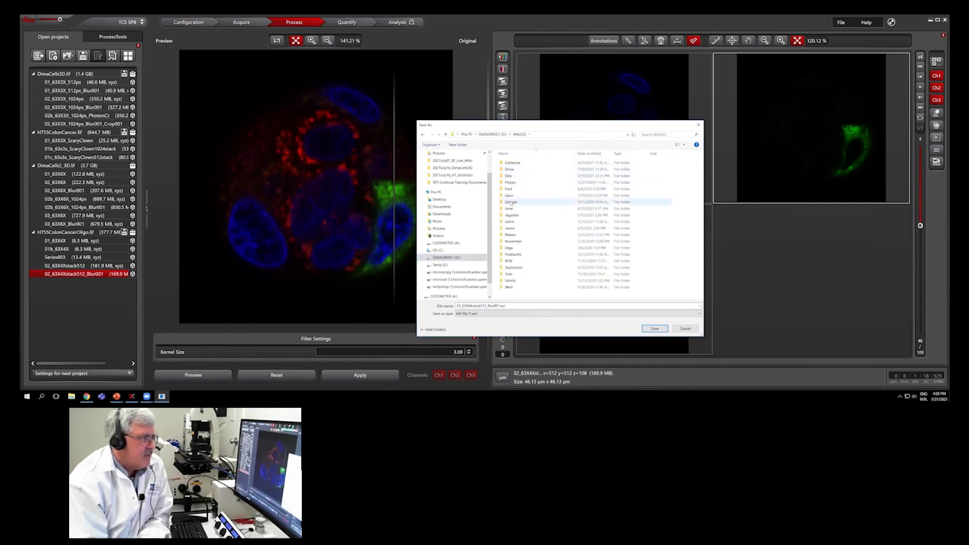
pyautogui.click(511, 222)
pyautogui.doubleClick(511, 222)
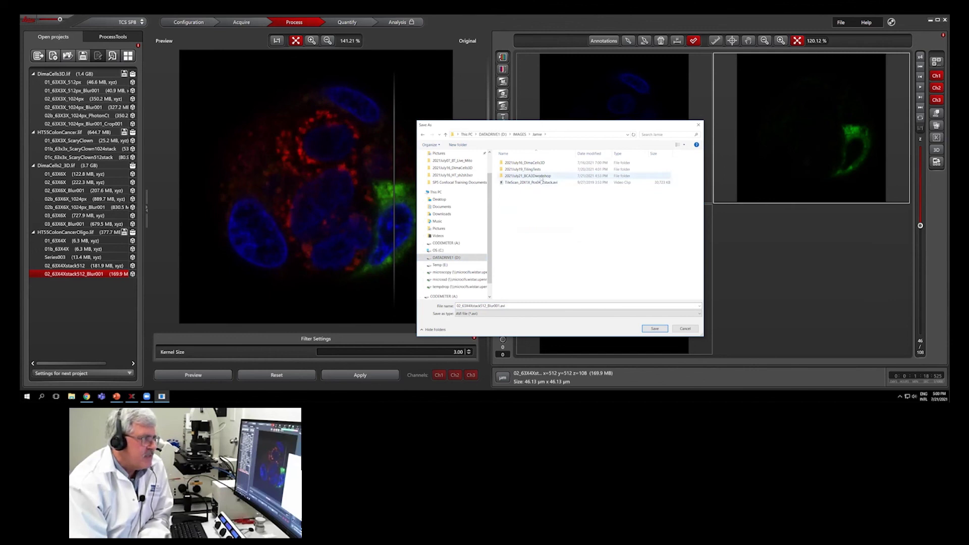
pyautogui.doubleClick(540, 176)
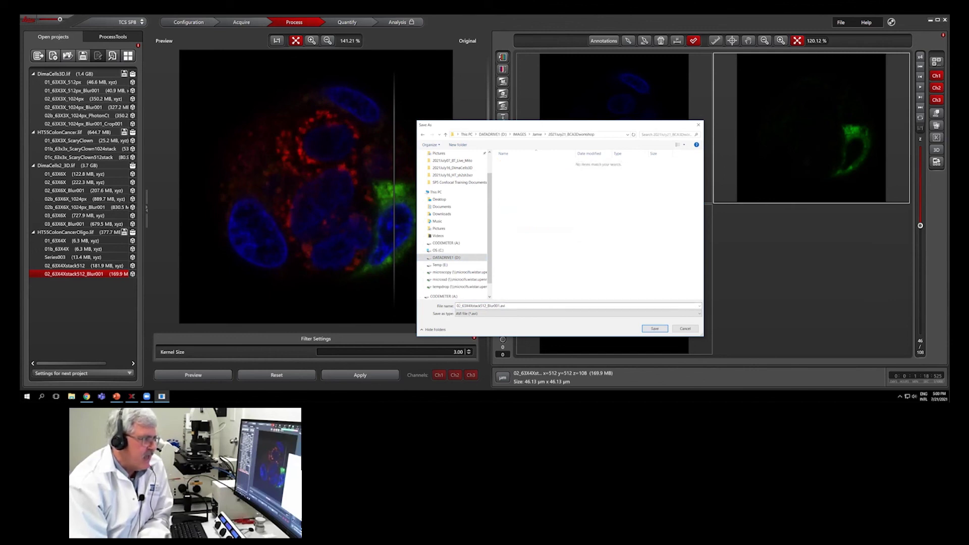
# Prefix the AVI file name with HT55ColonCancerOligo_ ahead of 02_63X4Xstack512_Blur001 and accept the destination.
pyautogui.click(481, 306)
pyautogui.click(481, 306)
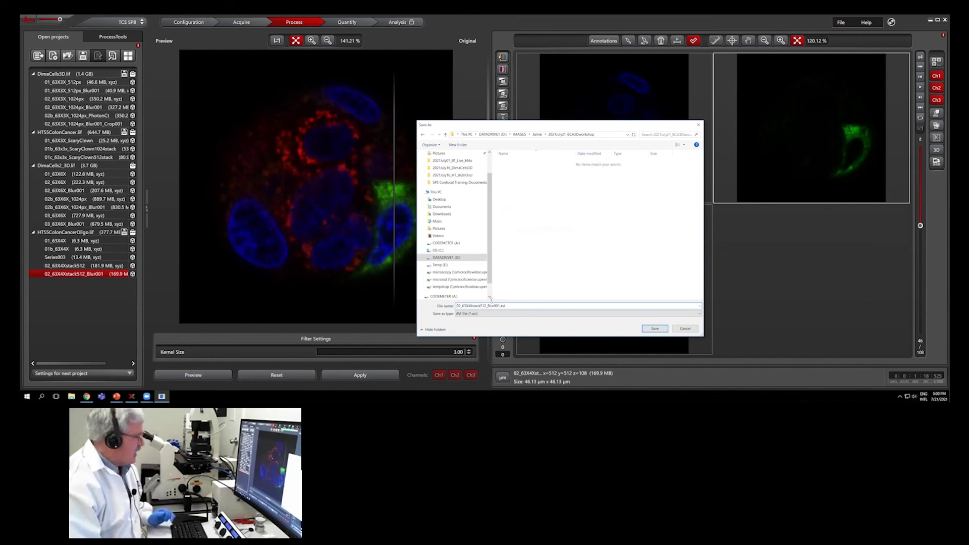
pyautogui.write('HT')
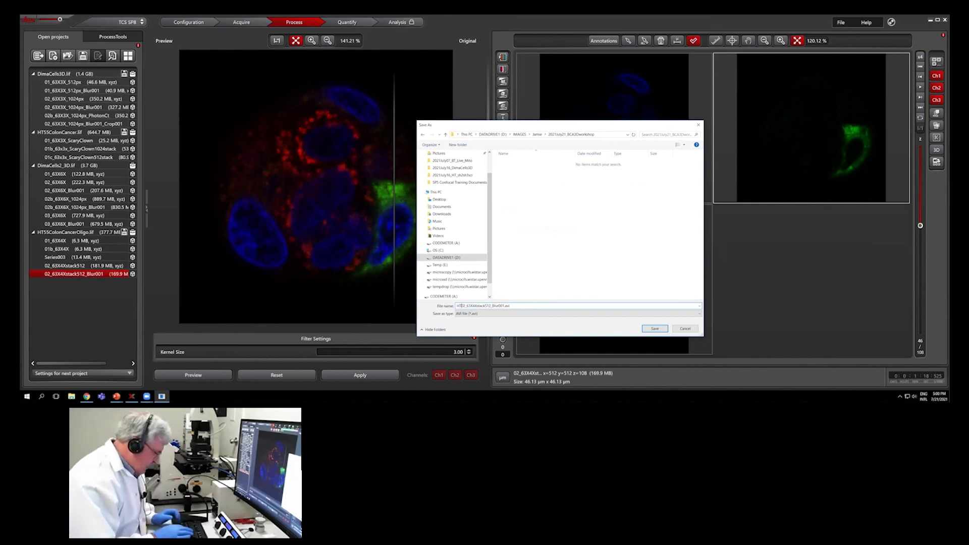
pyautogui.write('55ColonCancer')
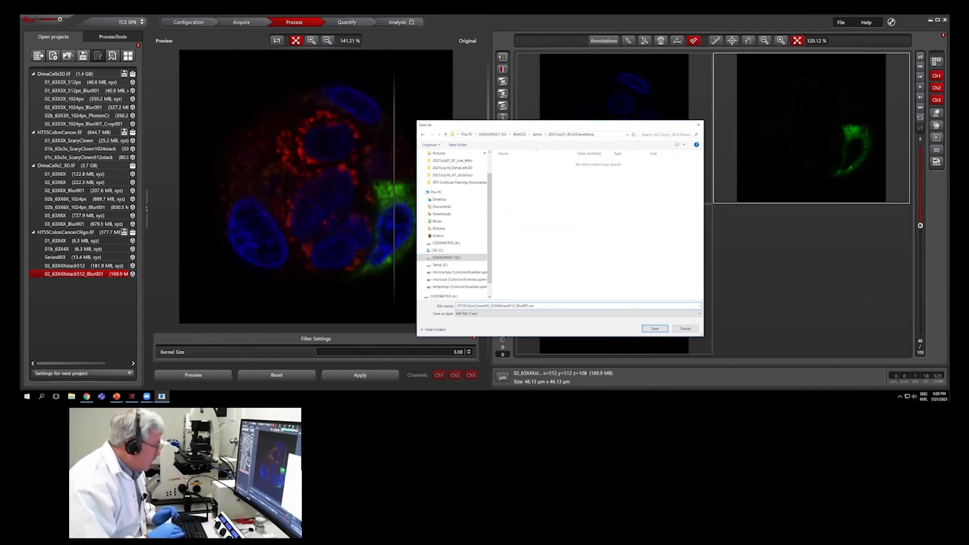
pyautogui.write('_')
pyautogui.write('ligo')
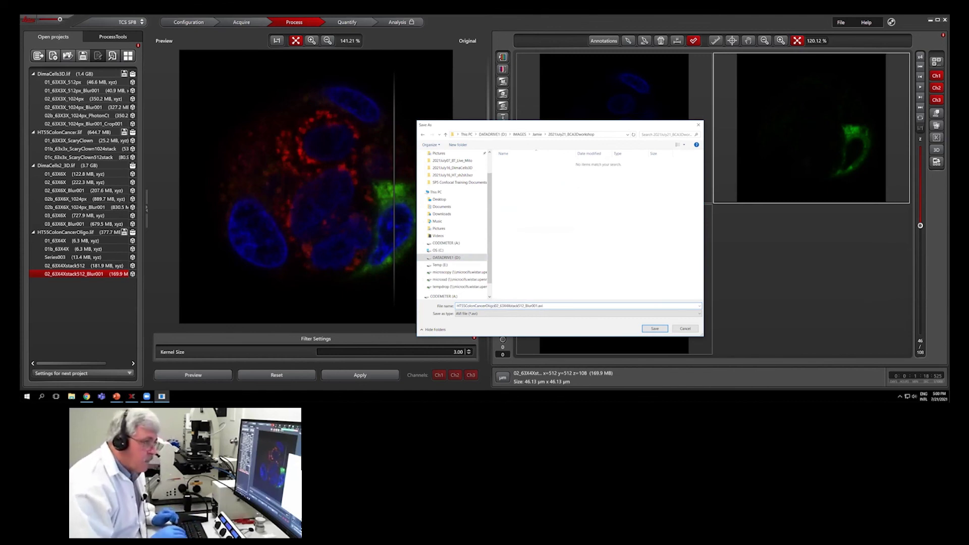
pyautogui.write('_')
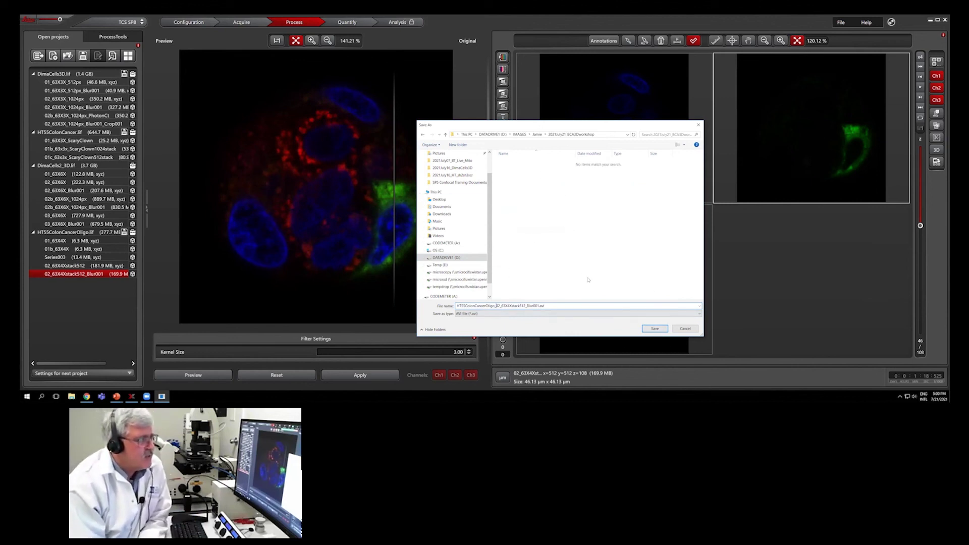
pyautogui.click(655, 329)
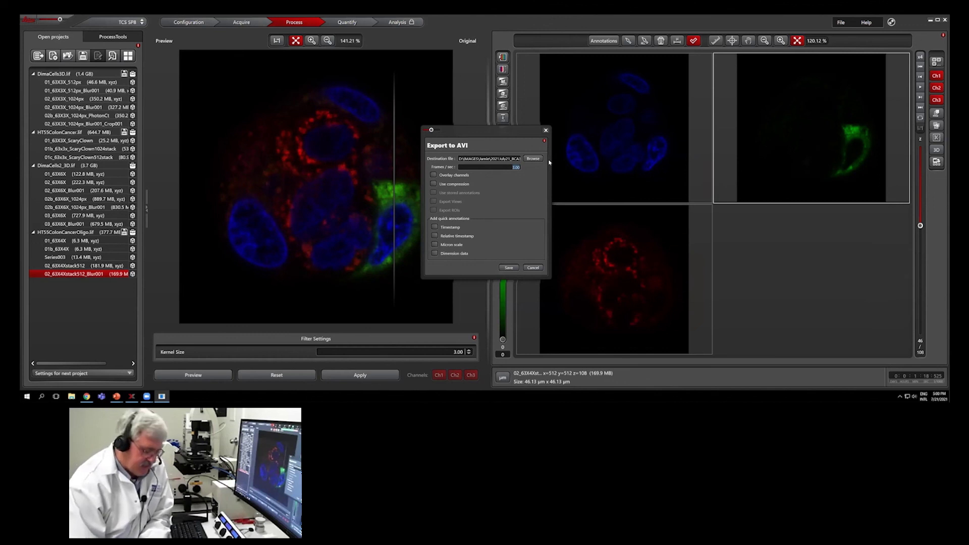
# Export the AVI at 12 frames per second with overlaid channels and a micron scale on a transparent background.
pyautogui.write('12')
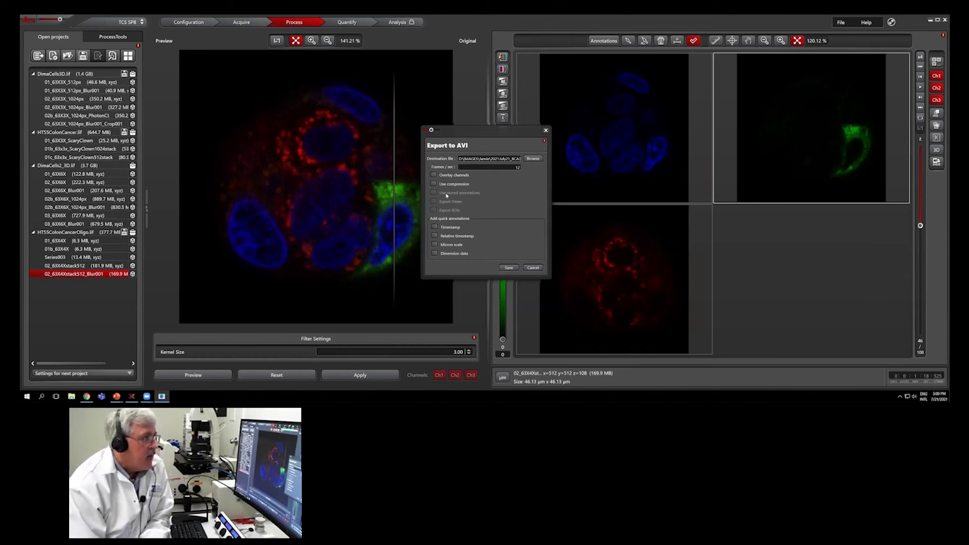
pyautogui.click(434, 176)
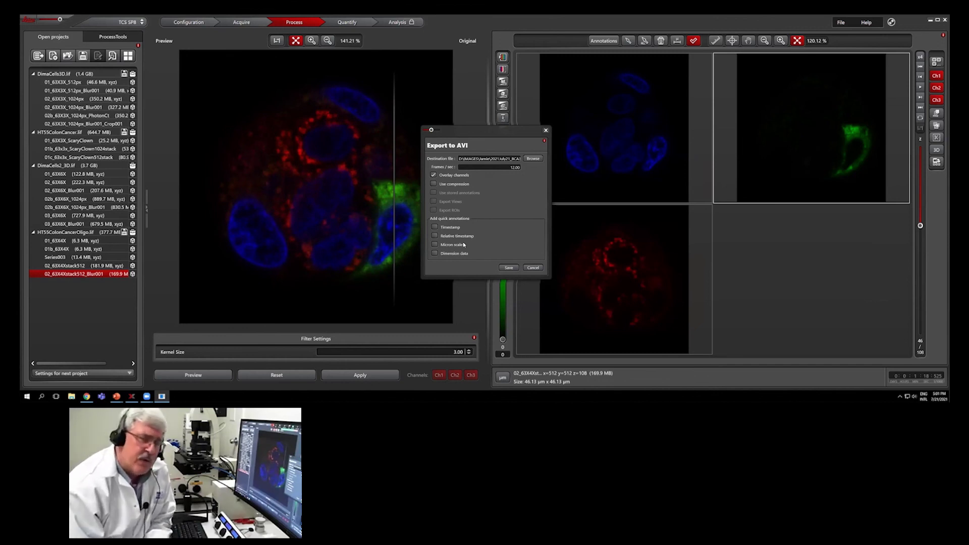
pyautogui.click(435, 246)
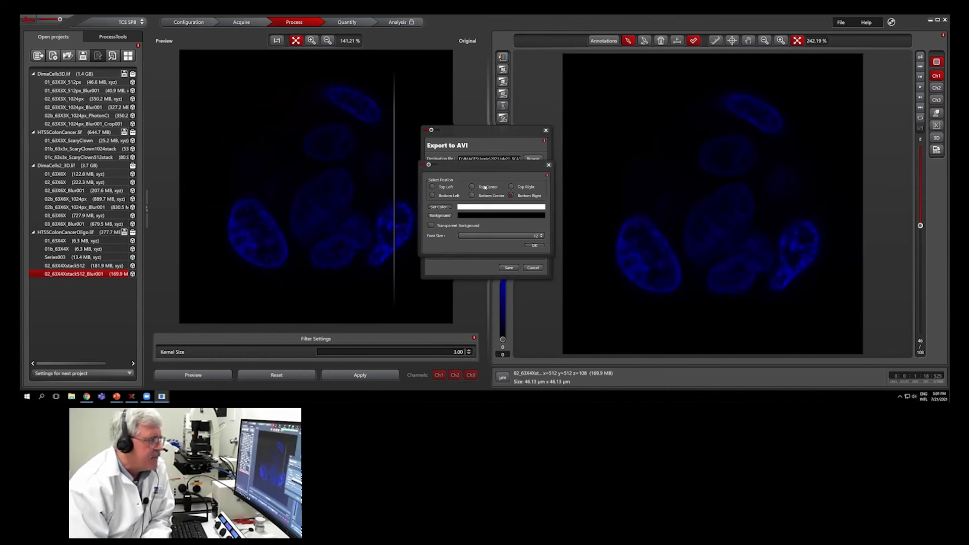
pyautogui.click(432, 226)
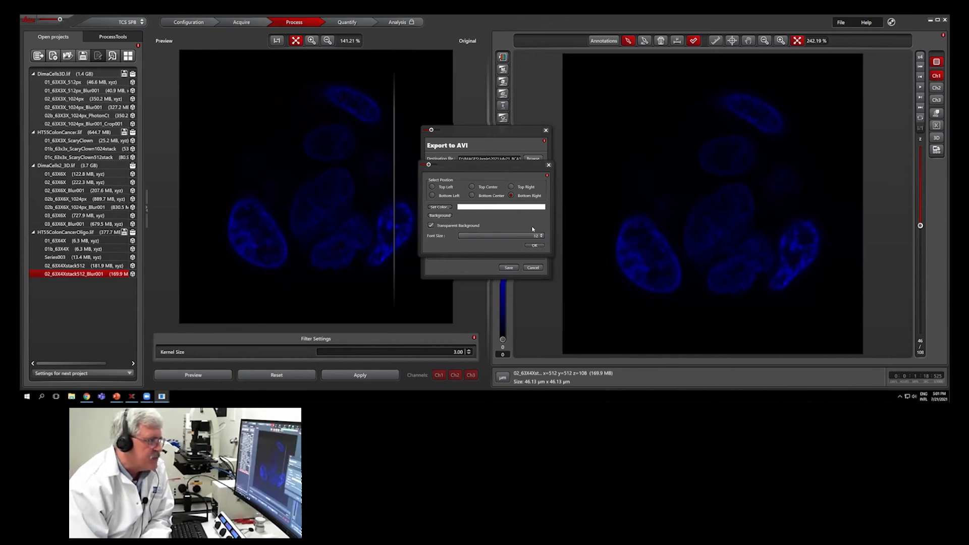
pyautogui.click(534, 245)
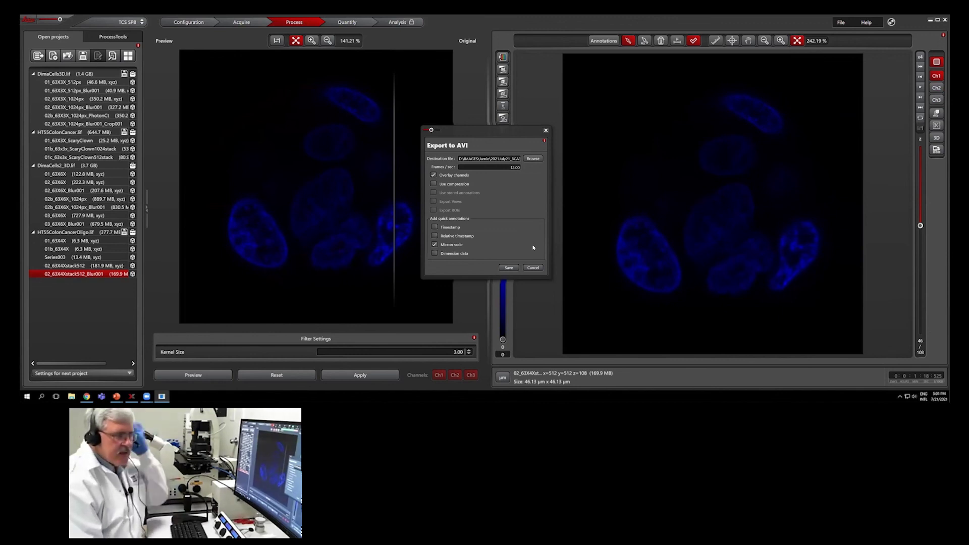
pyautogui.click(509, 267)
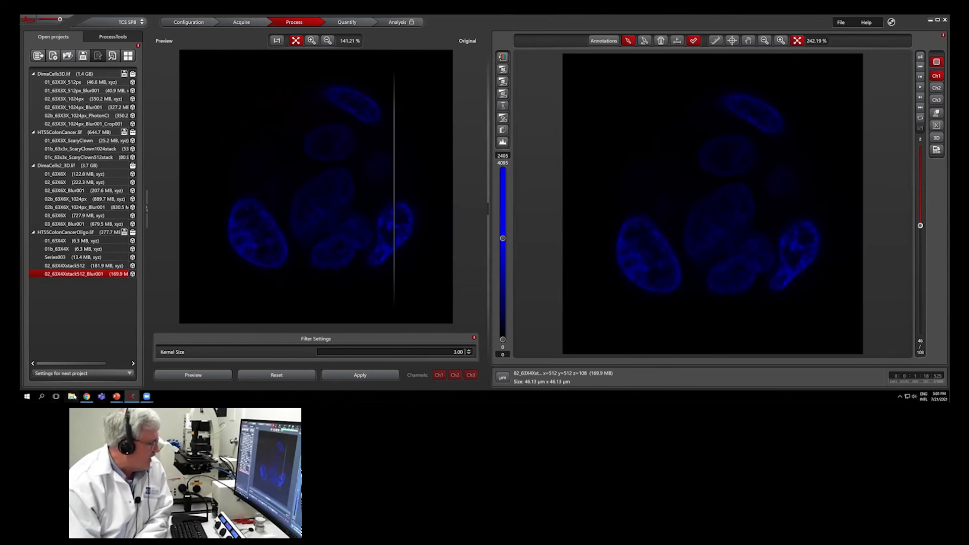
# Switch to File Explorer and locate the exported AVI in the 2021July21_BCA3Dworkshop folder on the D: drive.
pyautogui.click(71, 397)
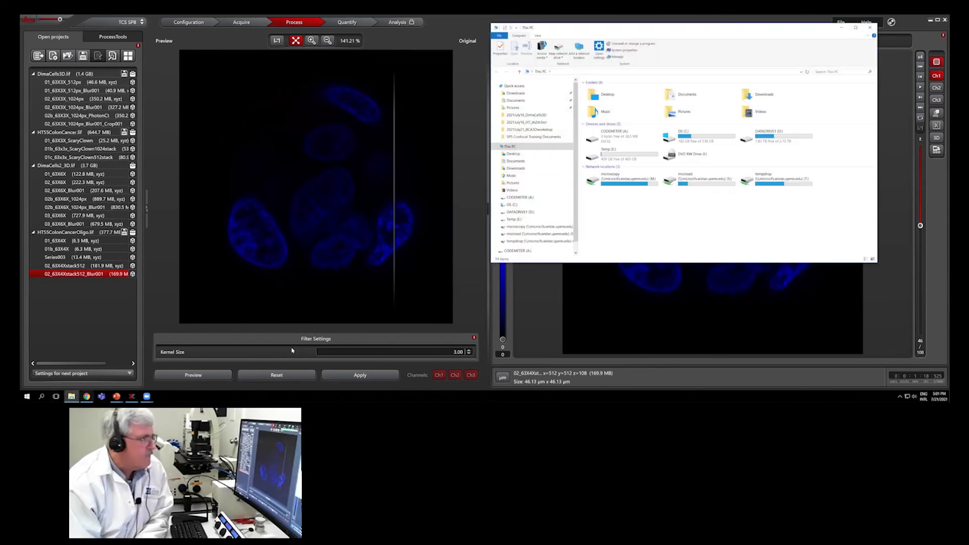
pyautogui.click(72, 397)
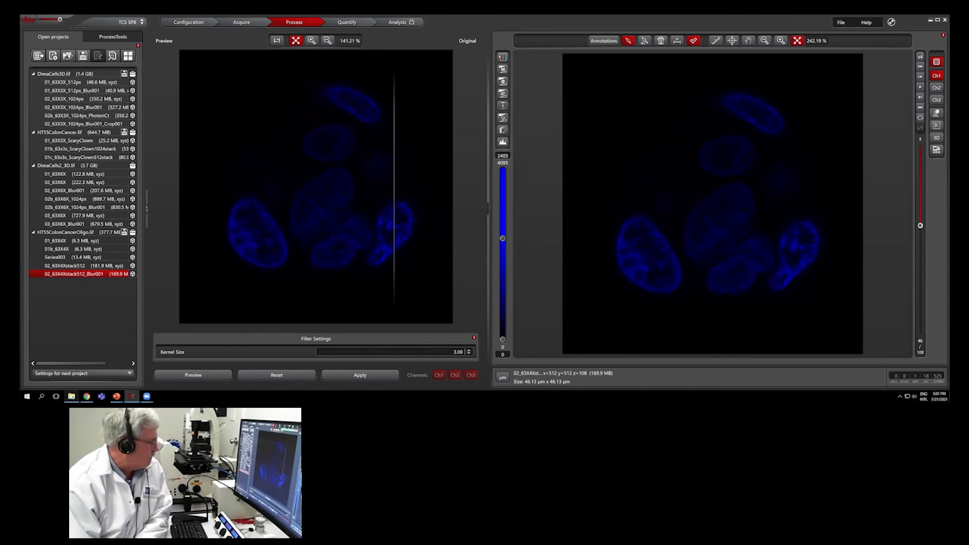
pyautogui.click(72, 396)
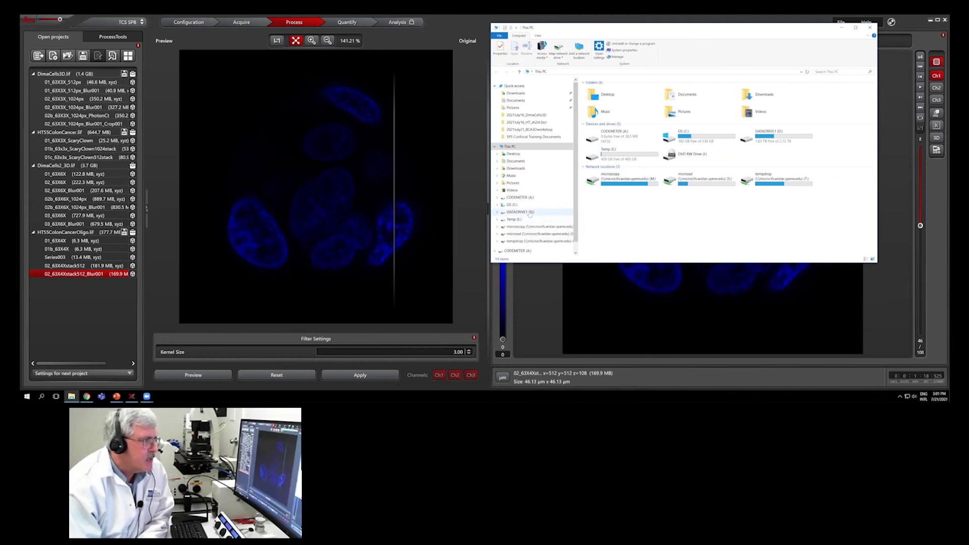
pyautogui.click(525, 212)
pyautogui.doubleClick(601, 97)
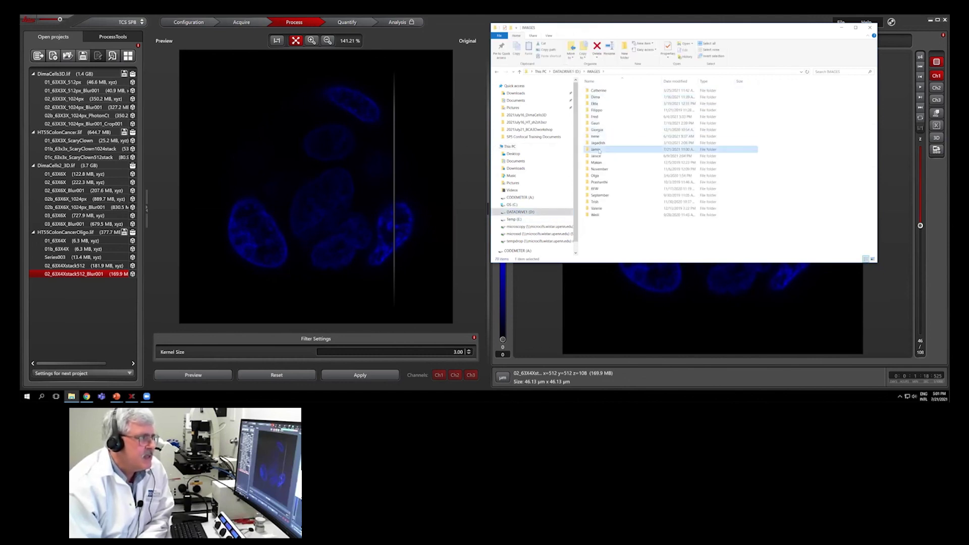
pyautogui.doubleClick(597, 150)
pyautogui.doubleClick(621, 103)
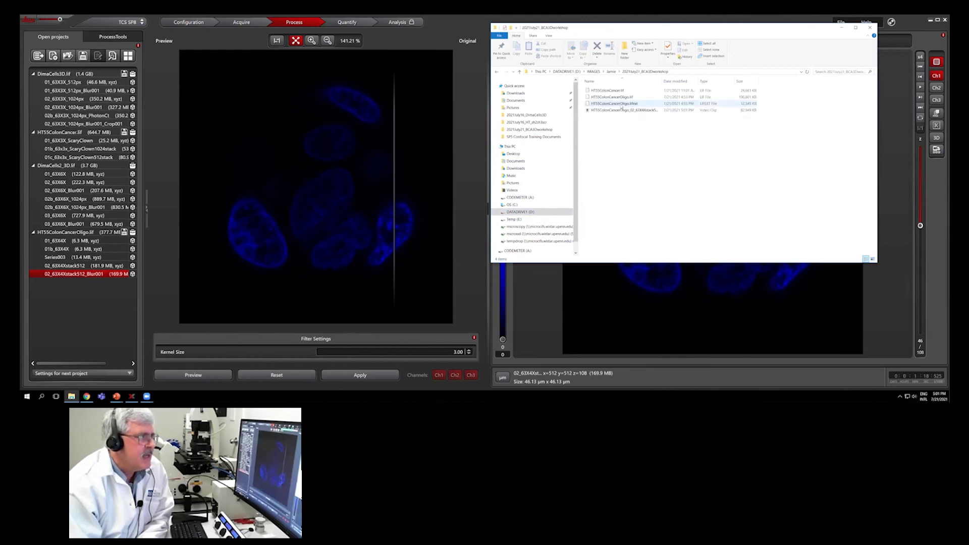
pyautogui.click(609, 112)
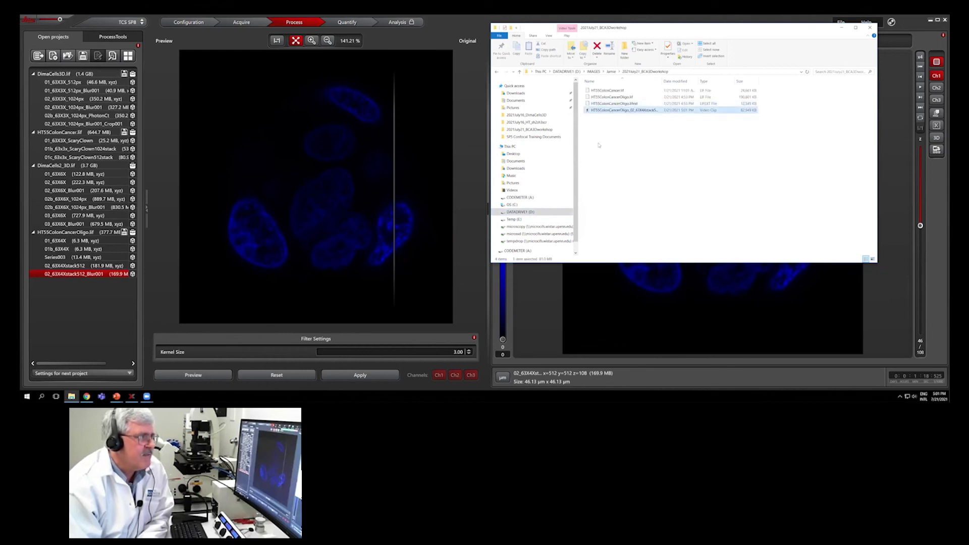
# Play the exported AVI in an enlarged player window, check the Z-stack movie and close the player.
pyautogui.doubleClick(587, 110)
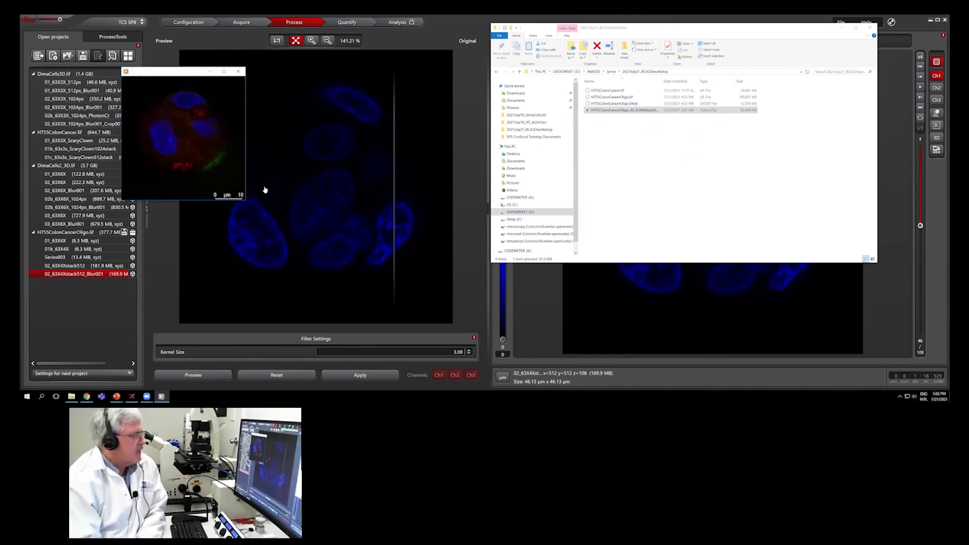
pyautogui.moveTo(245, 201)
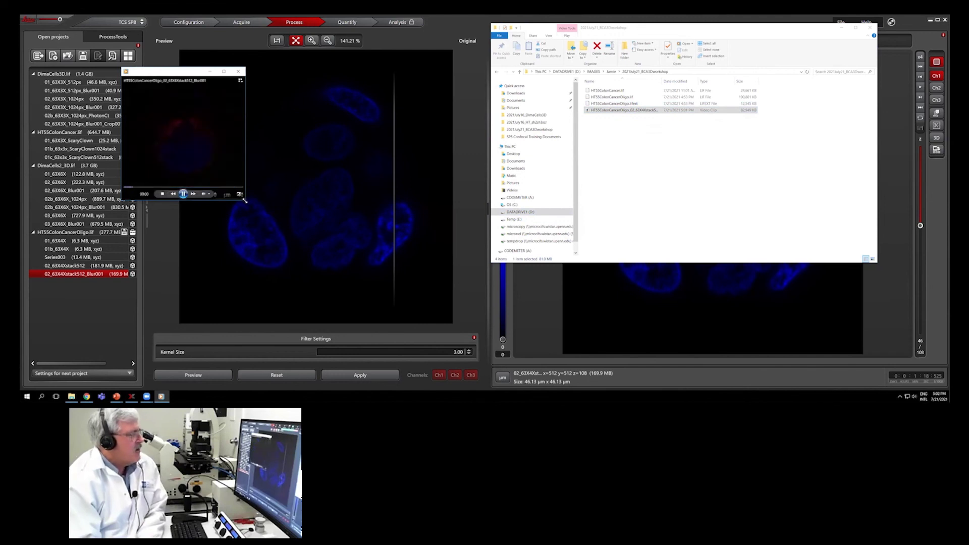
pyautogui.moveTo(245, 201); pyautogui.dragTo(410, 339)
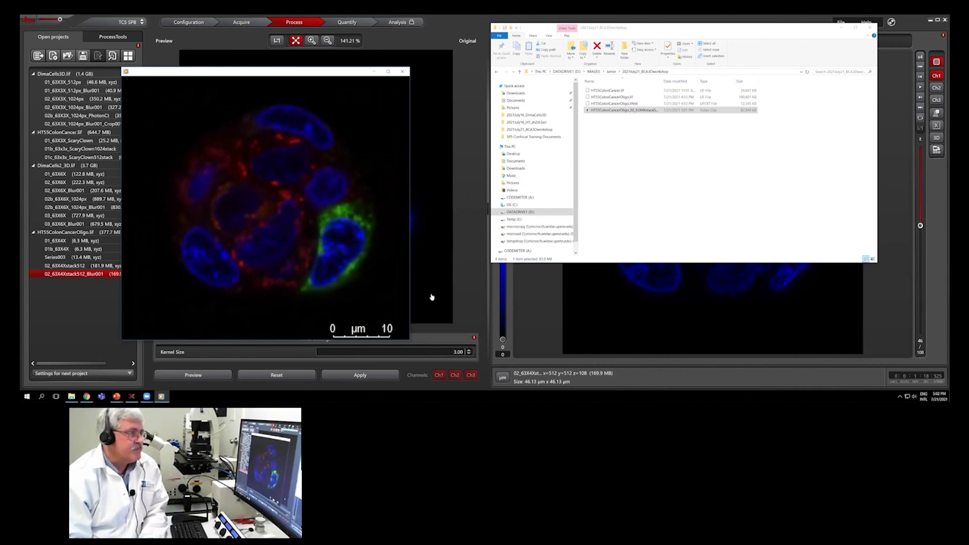
pyautogui.click(404, 71)
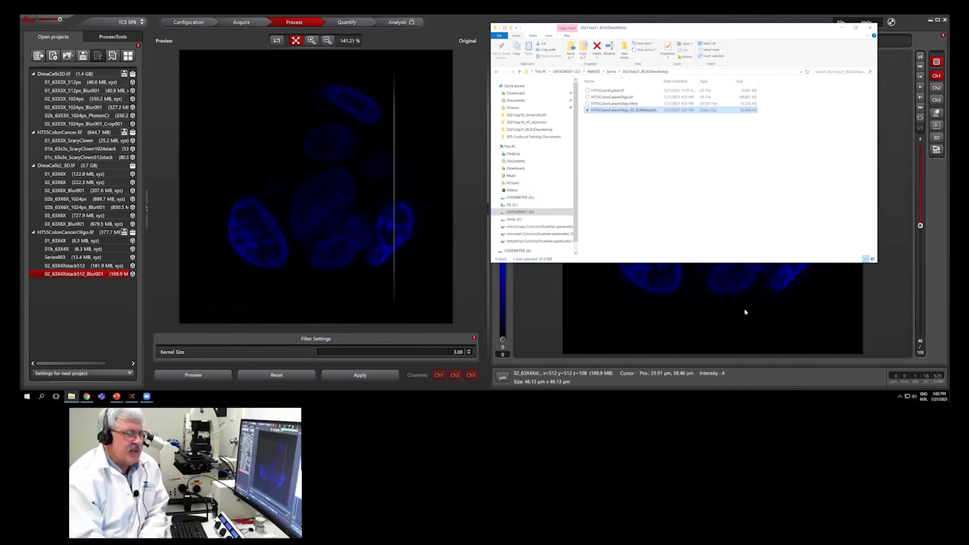
# Switch back to LAS X and show the blurred stack as a maximum projection with the channel overlay.
pyautogui.click(788, 335)
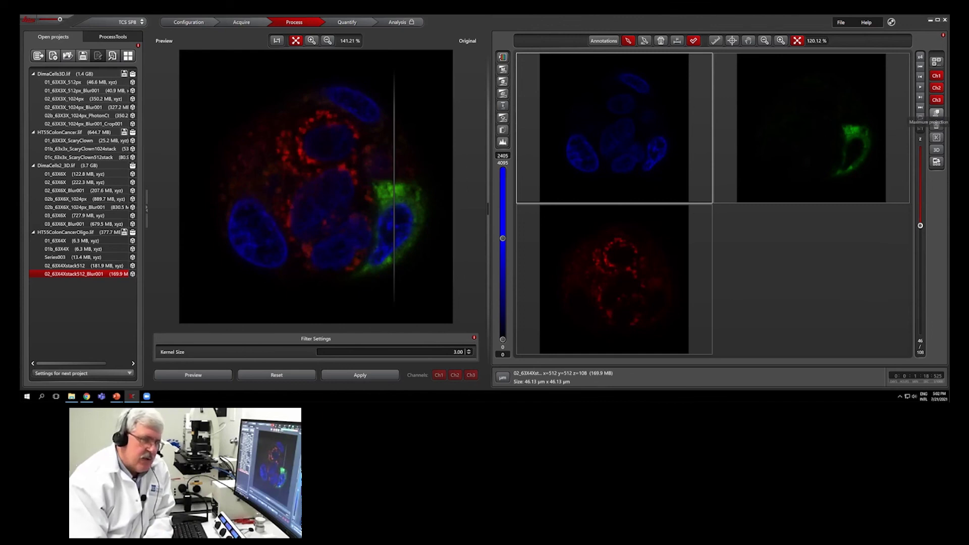
pyautogui.click(936, 113)
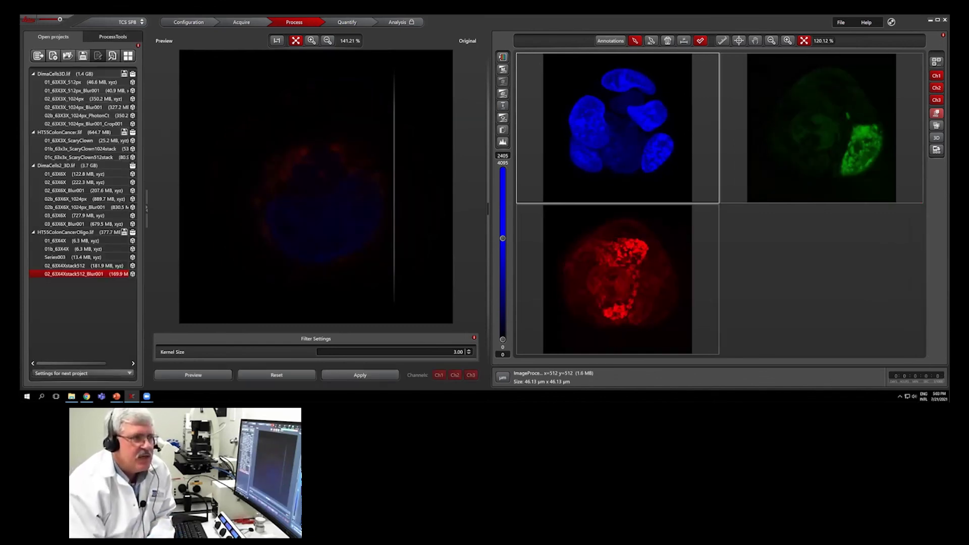
pyautogui.click(937, 126)
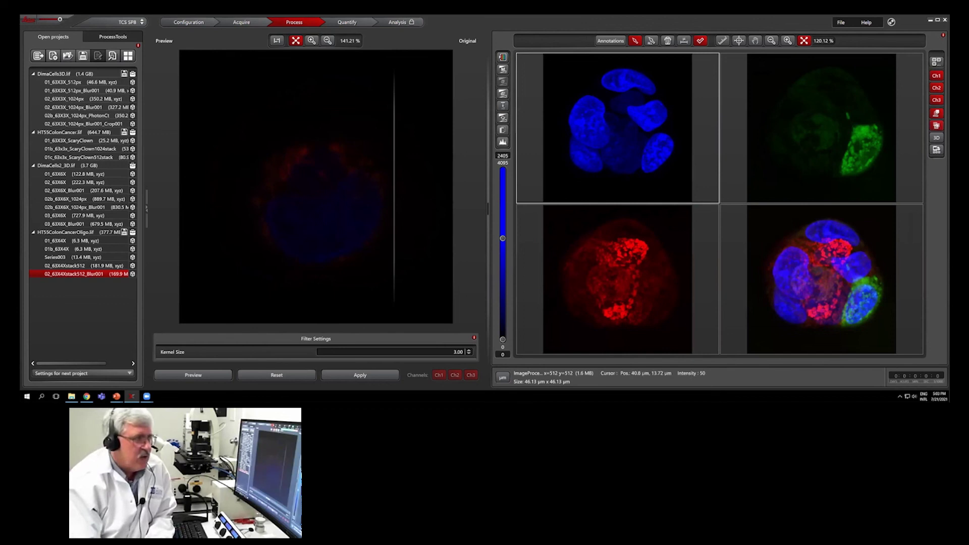
# Adjust the maximum projection's display range, setting the upper limit to 3334 for the blue channel and 3203 for the red channel.
pyautogui.moveTo(502, 241); pyautogui.dragTo(502, 205)
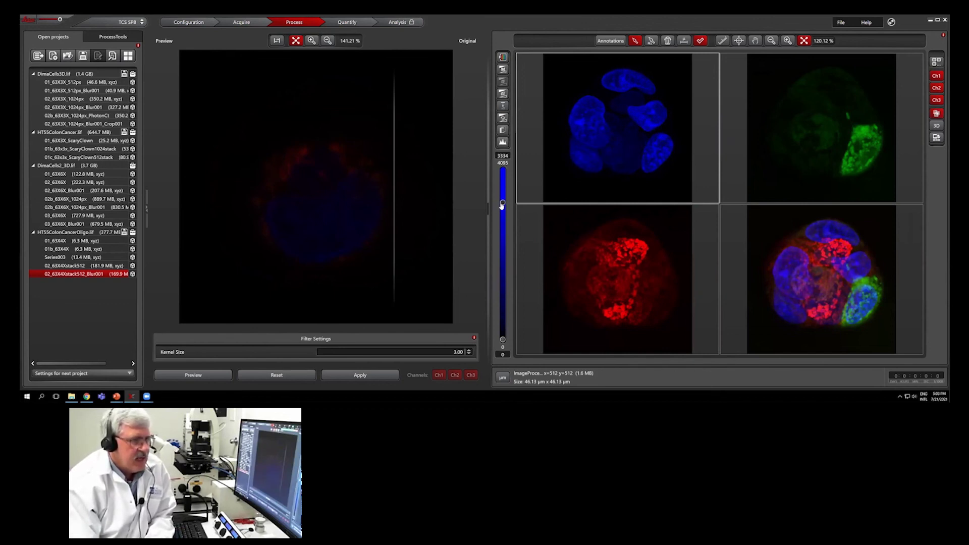
pyautogui.click(526, 225)
pyautogui.moveTo(503, 260); pyautogui.dragTo(503, 218)
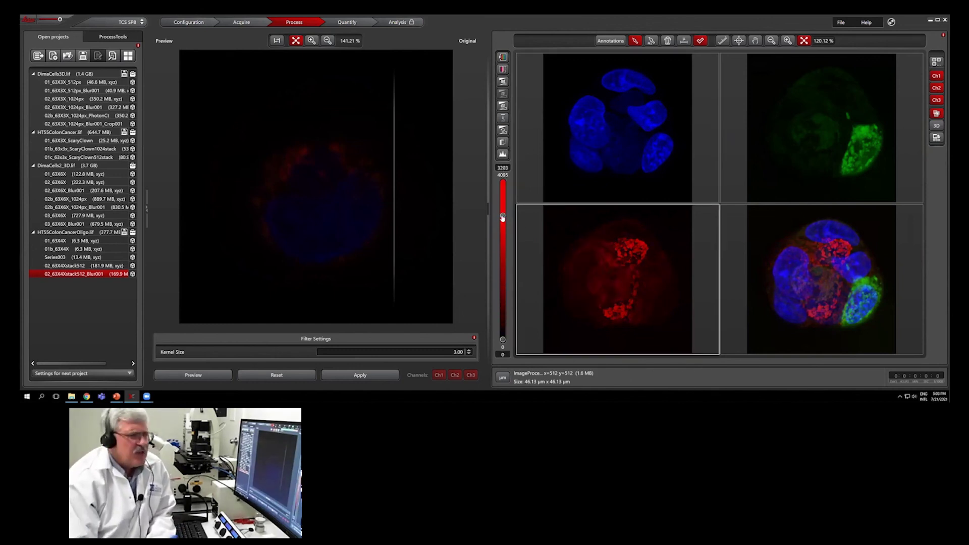
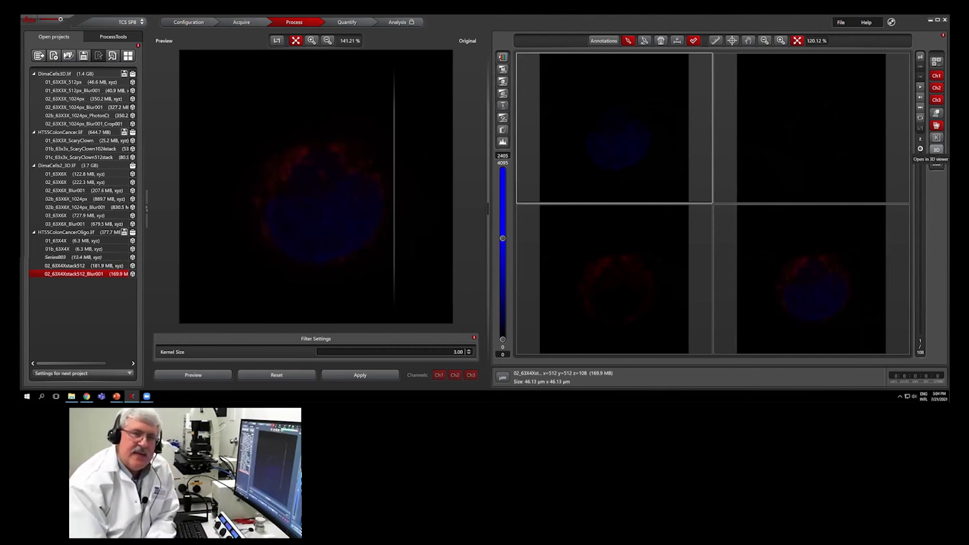
# Open the blurred stack in the 3D viewer, reset it to the home orientation and raise the rendering intensity to 162.
pyautogui.click(937, 150)
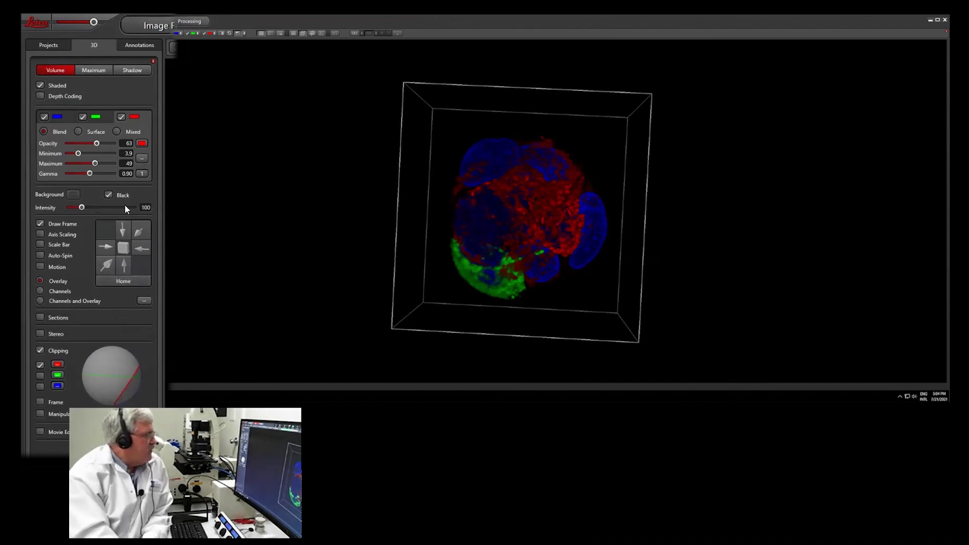
pyautogui.click(121, 282)
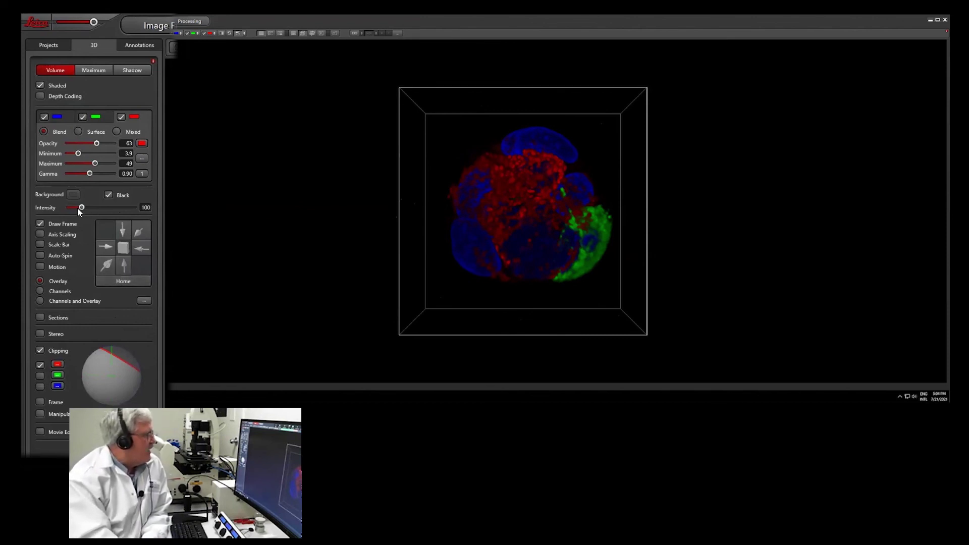
pyautogui.moveTo(82, 207); pyautogui.dragTo(99, 207)
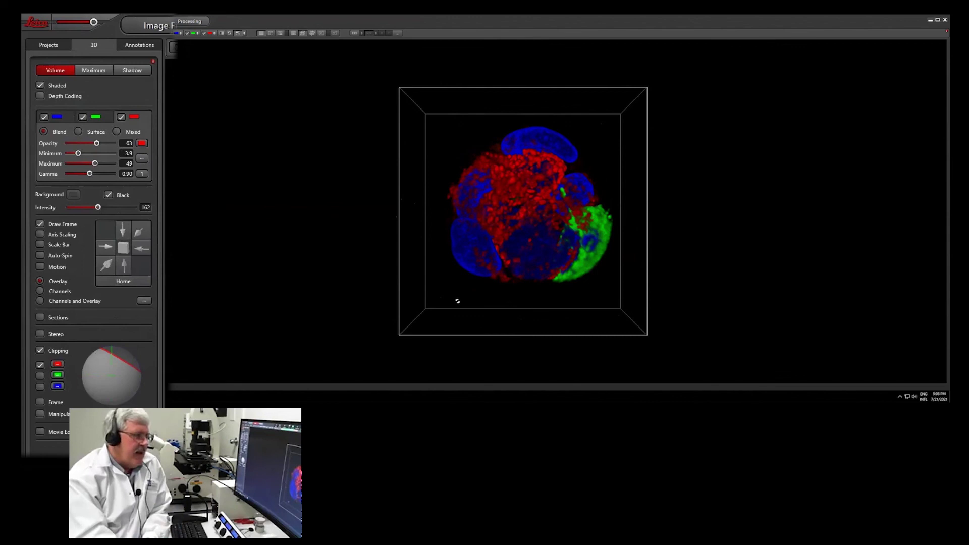
# Inspect the volume from several sides and set its z-scaling to 0.70.
pyautogui.moveTo(444, 325); pyautogui.dragTo(493, 206)
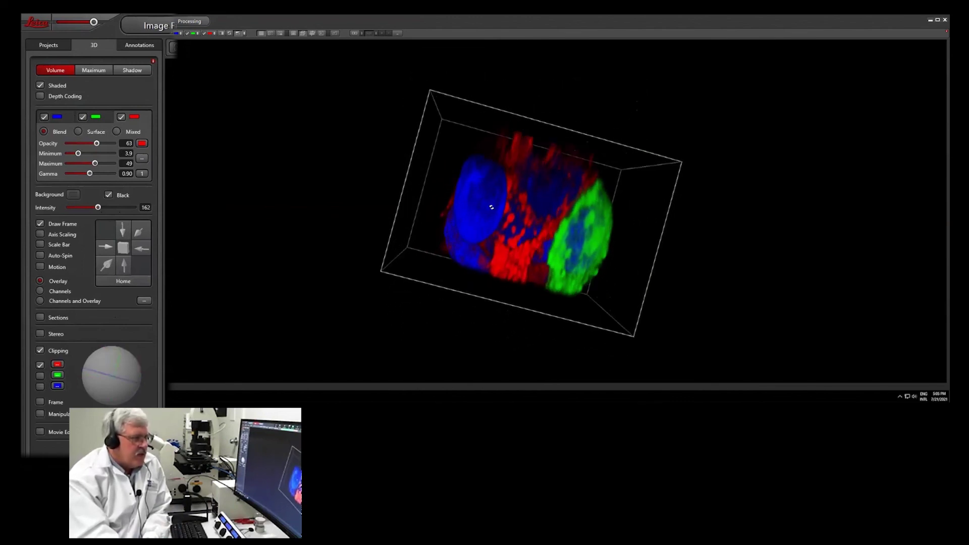
pyautogui.moveTo(634, 249); pyautogui.dragTo(422, 219)
pyautogui.moveTo(465, 69); pyautogui.dragTo(368, 95)
pyautogui.moveTo(634, 273); pyautogui.dragTo(394, 248)
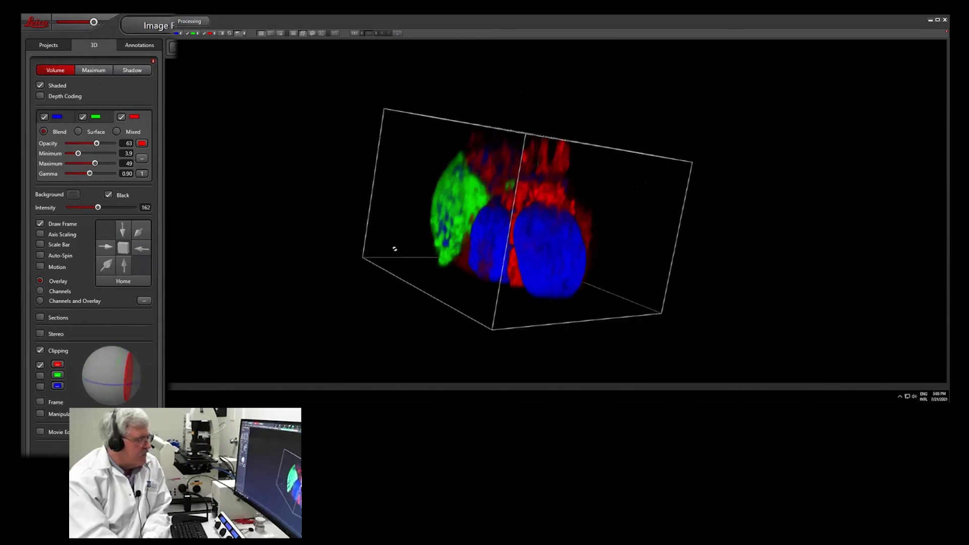
pyautogui.moveTo(538, 188); pyautogui.dragTo(539, 211)
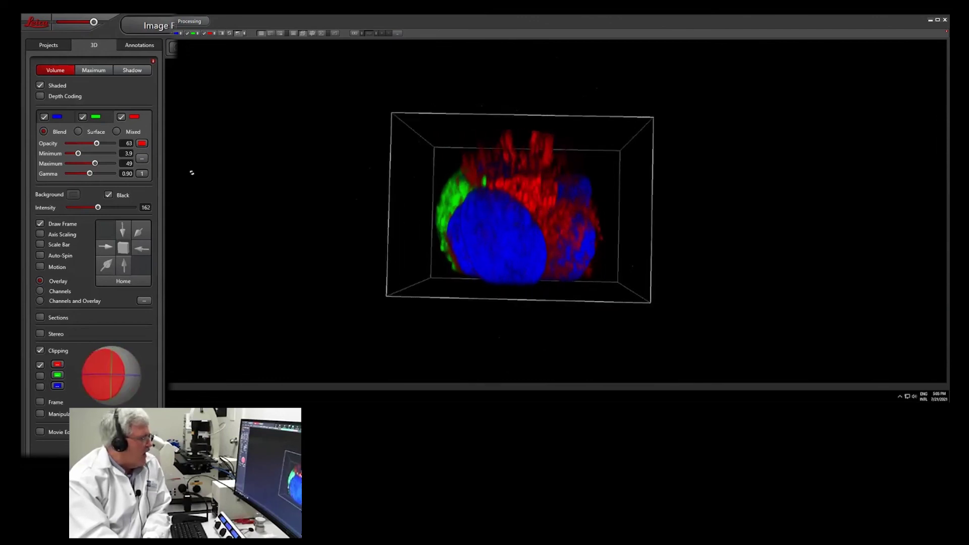
pyautogui.click(143, 301)
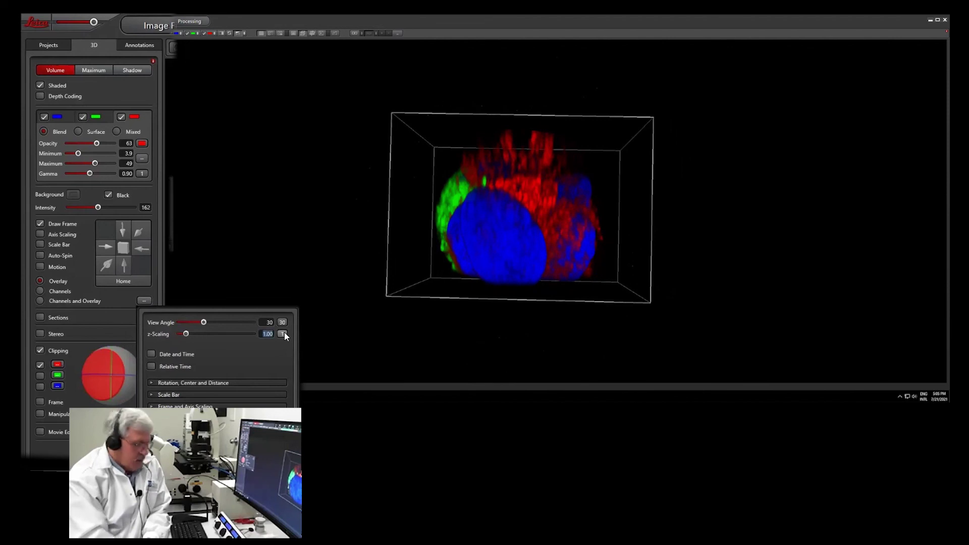
pyautogui.write('0.7')
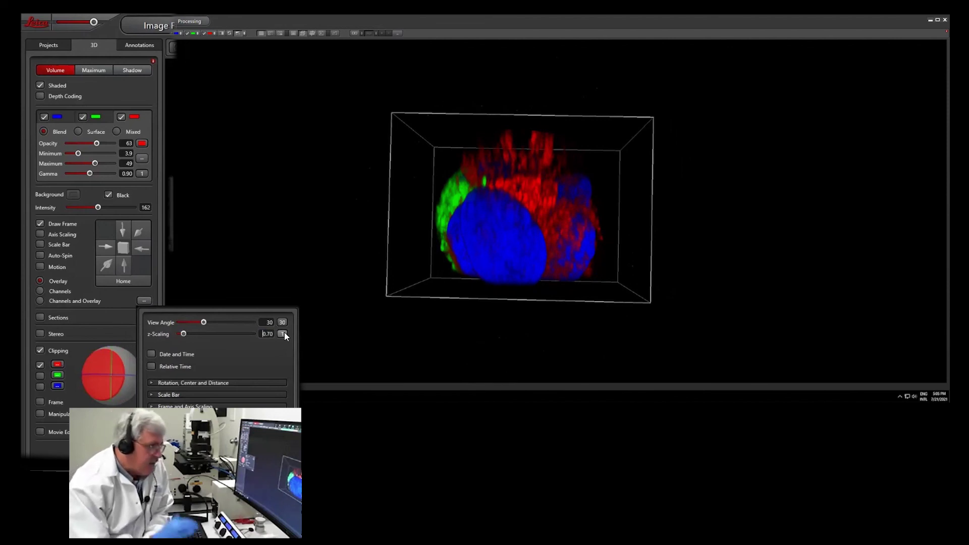
pyautogui.press('Return')
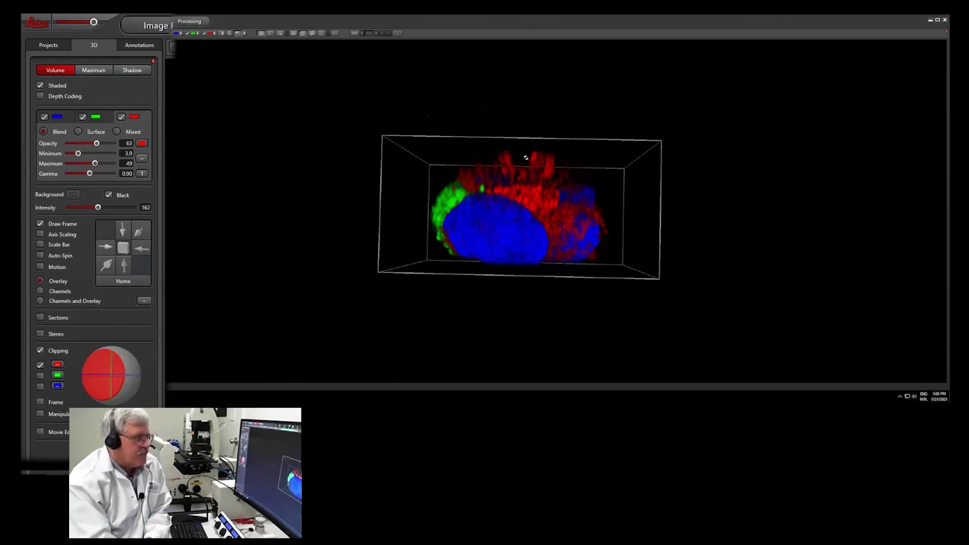
# Toggle the blue, green and red channels off and on one at a time to compare their contributions to the volume.
pyautogui.moveTo(528, 142); pyautogui.dragTo(475, 173)
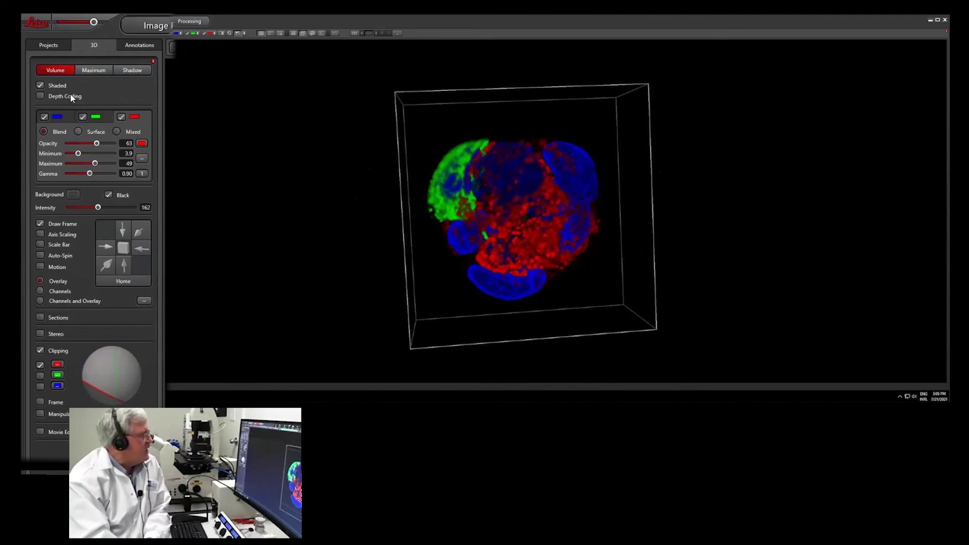
pyautogui.click(70, 115)
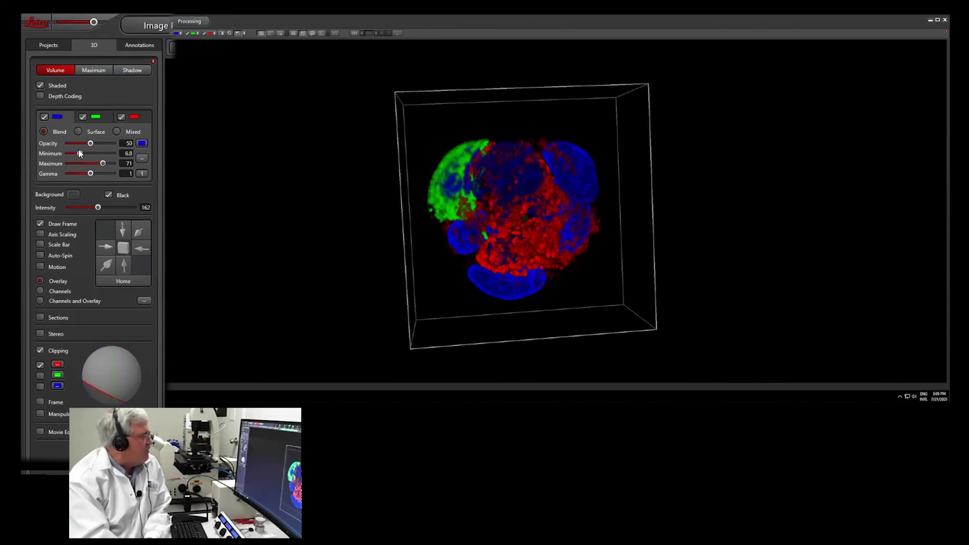
pyautogui.moveTo(506, 110); pyautogui.dragTo(597, 122)
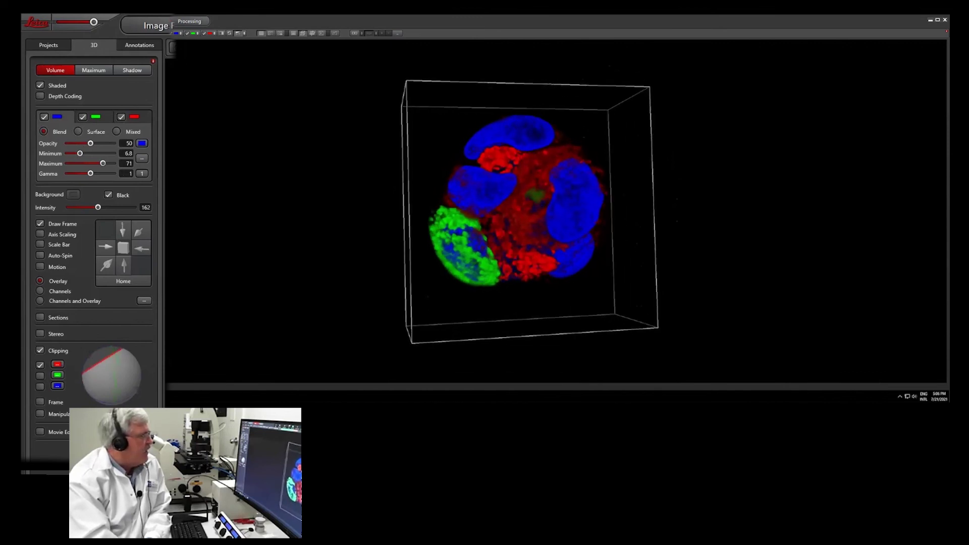
pyautogui.click(43, 117)
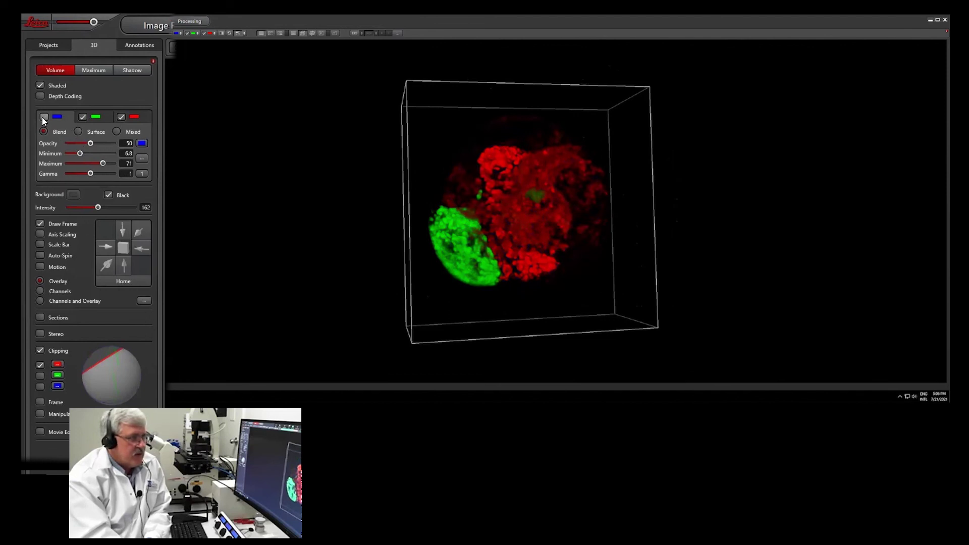
pyautogui.click(43, 117)
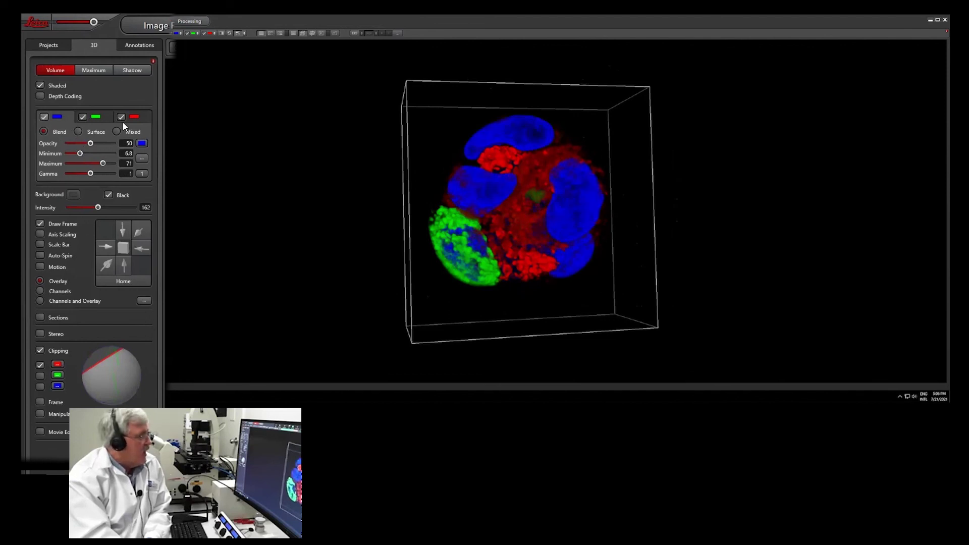
pyautogui.click(83, 117)
pyautogui.click(83, 117)
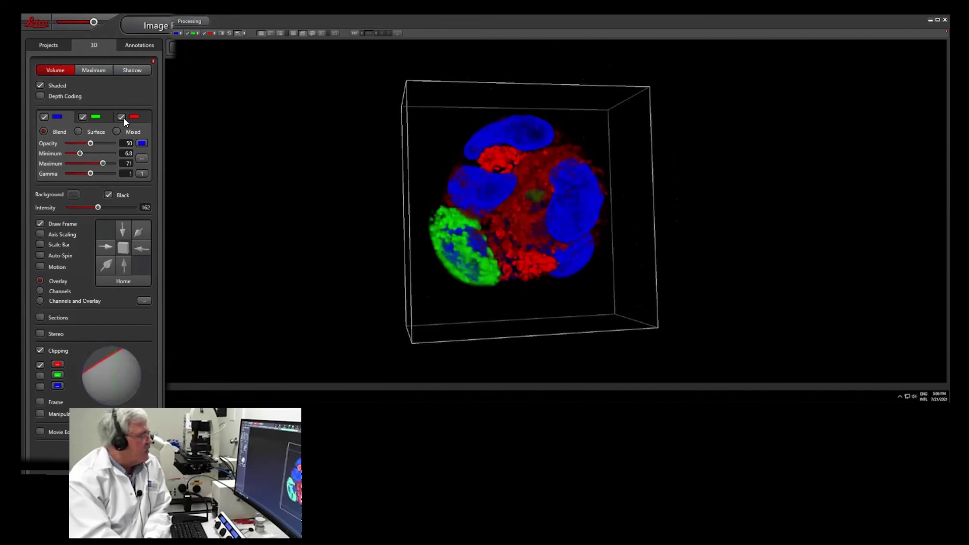
pyautogui.click(122, 117)
pyautogui.click(122, 117)
# Hide the red and green channels and turn on depth coding for the blue nuclei.
pyautogui.click(121, 118)
pyautogui.click(82, 117)
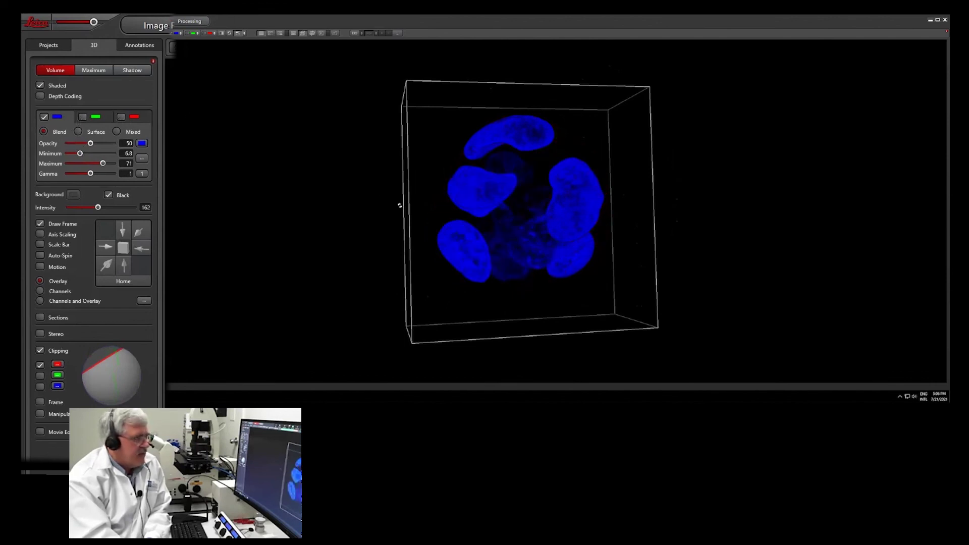
pyautogui.moveTo(571, 268); pyautogui.dragTo(543, 252)
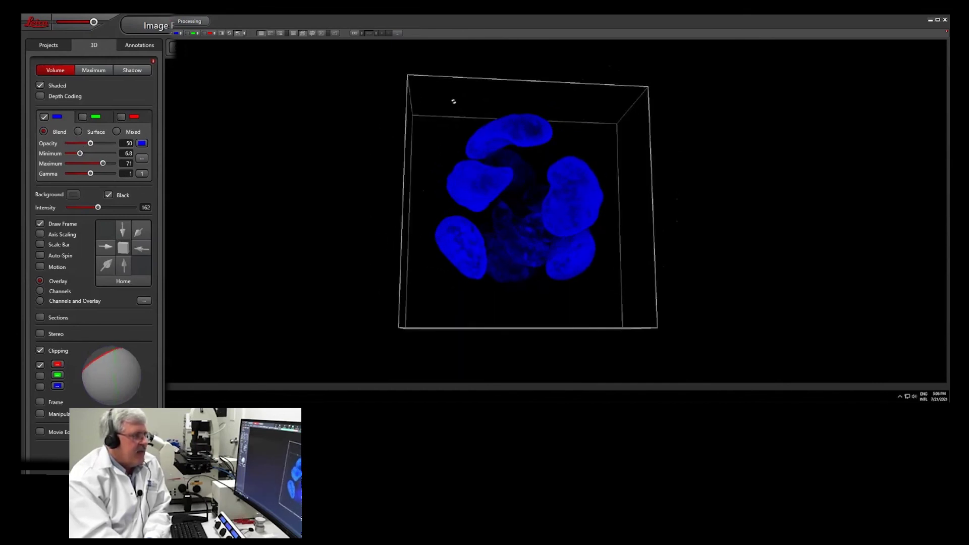
pyautogui.moveTo(422, 89)
pyautogui.mouseDown()
pyautogui.moveTo(404, 91)
pyautogui.moveTo(425, 87)
pyautogui.mouseUp()
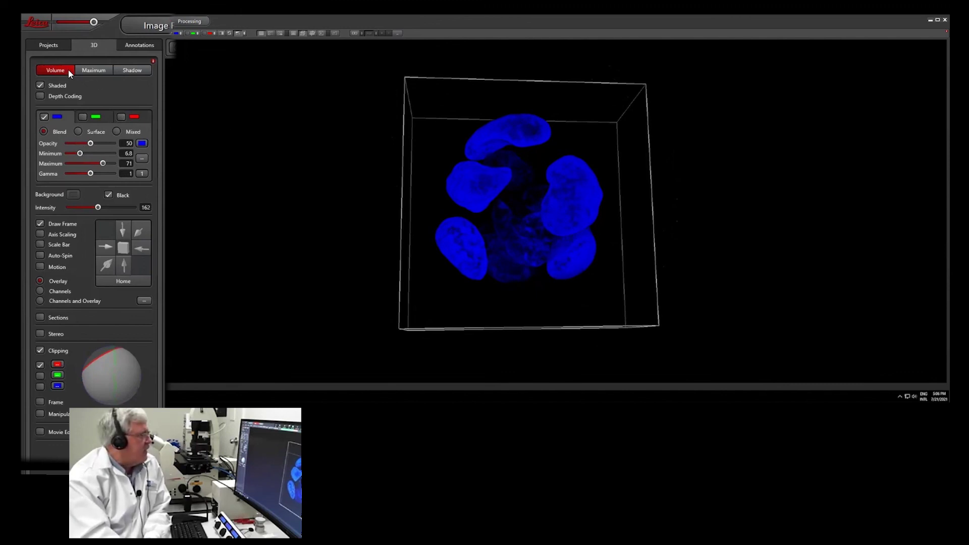
pyautogui.click(38, 96)
pyautogui.moveTo(595, 306)
pyautogui.mouseDown()
pyautogui.moveTo(550, 82)
pyautogui.moveTo(583, 137)
pyautogui.moveTo(613, 229)
pyautogui.moveTo(619, 304)
pyautogui.moveTo(597, 284)
pyautogui.moveTo(604, 295)
pyautogui.mouseUp()
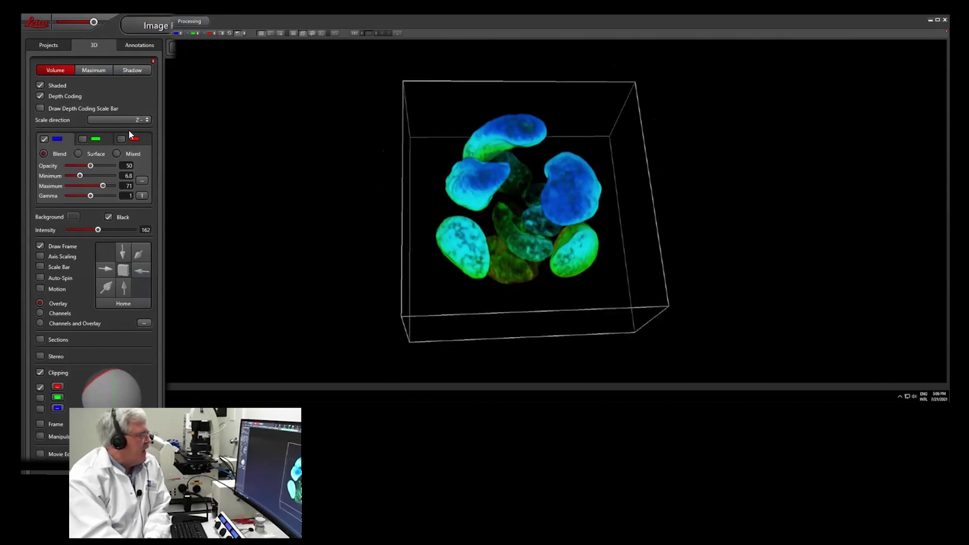
# Set the depth coding scale direction to Z+ and examine the colour-coded nuclei up close.
pyautogui.click(147, 120)
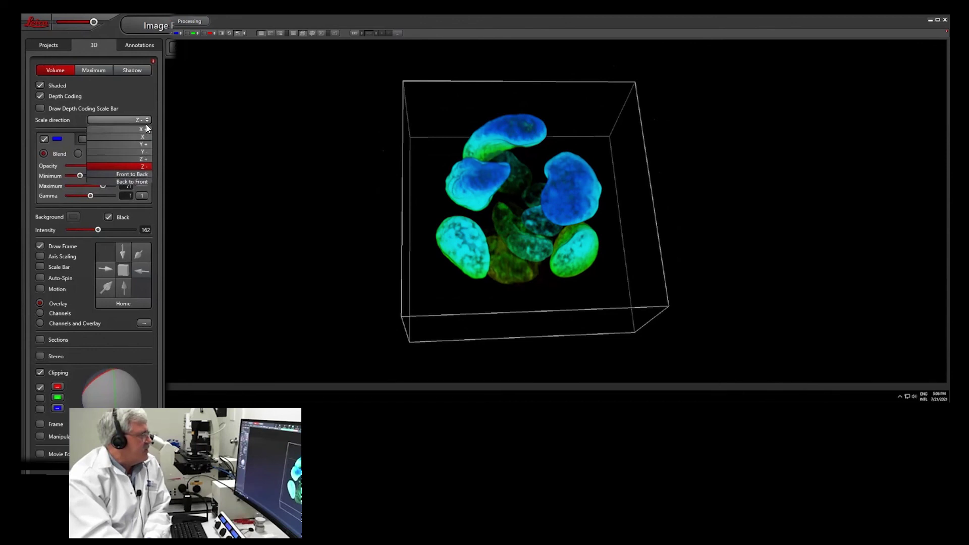
pyautogui.click(145, 160)
pyautogui.moveTo(522, 309); pyautogui.dragTo(503, 332)
pyautogui.scroll(10, 536, 241)
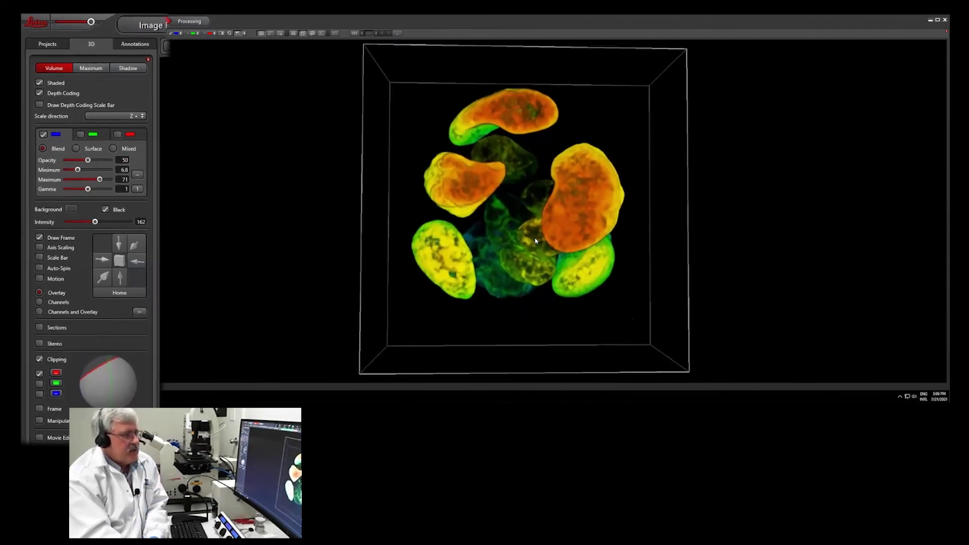
pyautogui.scroll(10, 536, 241)
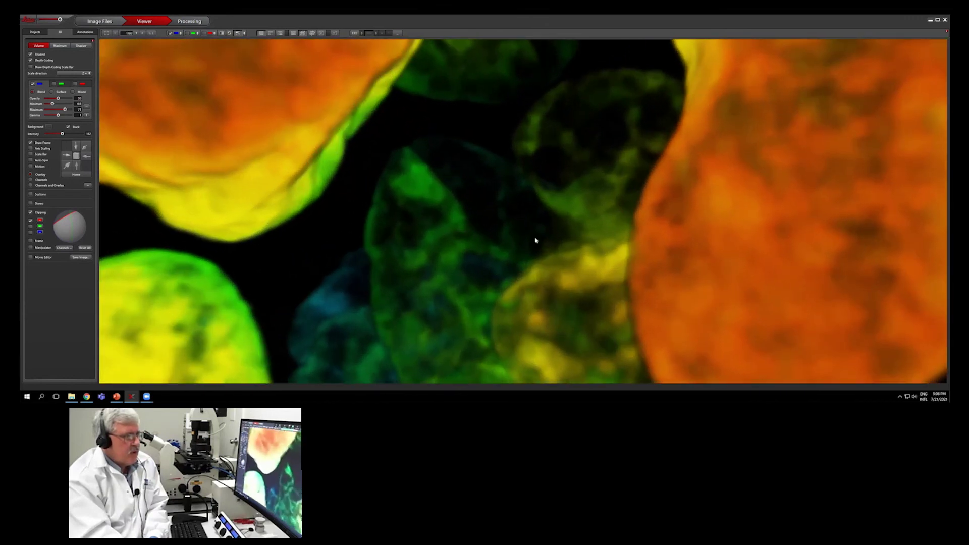
pyautogui.scroll(-10, 536, 239)
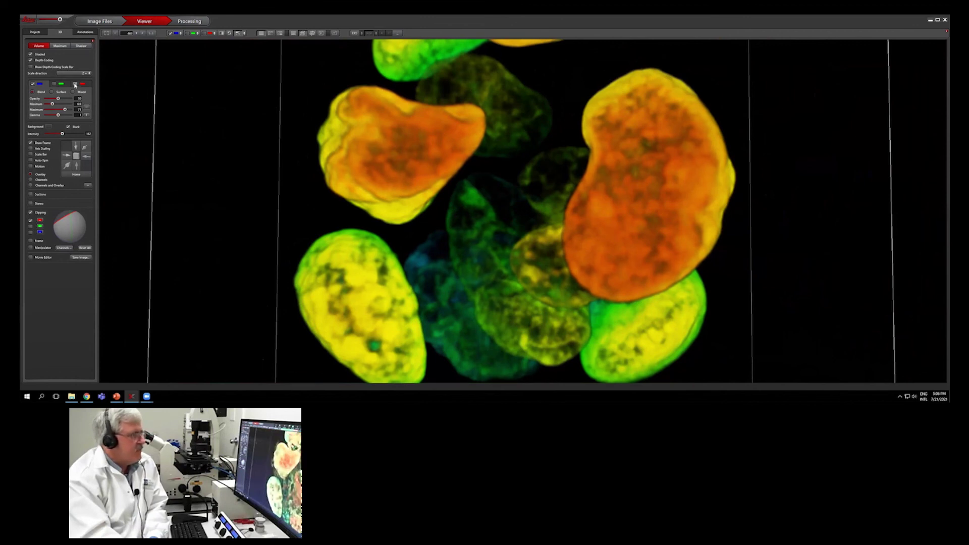
# Turn off depth coding, redisplay the red and green channels with the blue one, and inspect the volume close up and tilted.
pyautogui.click(75, 84)
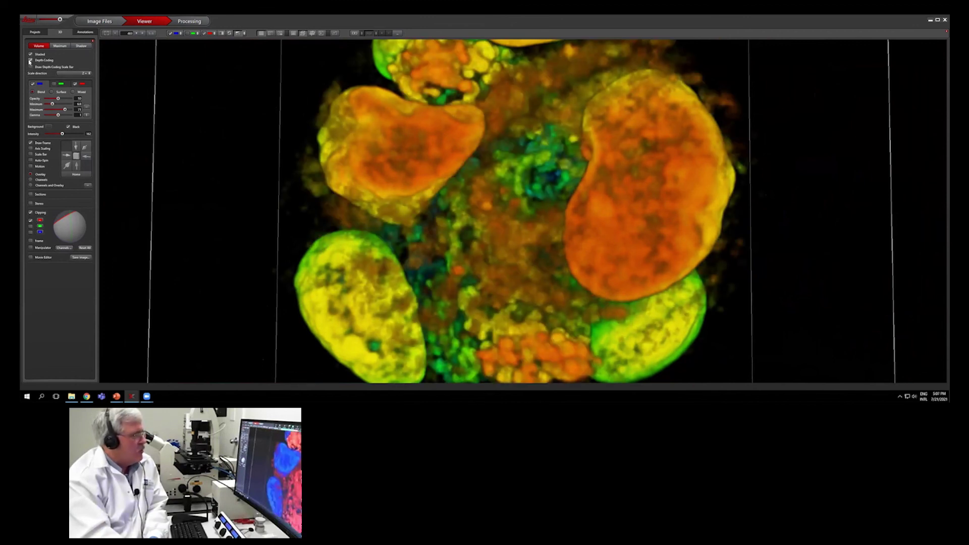
pyautogui.click(30, 60)
pyautogui.scroll(10, 581, 230)
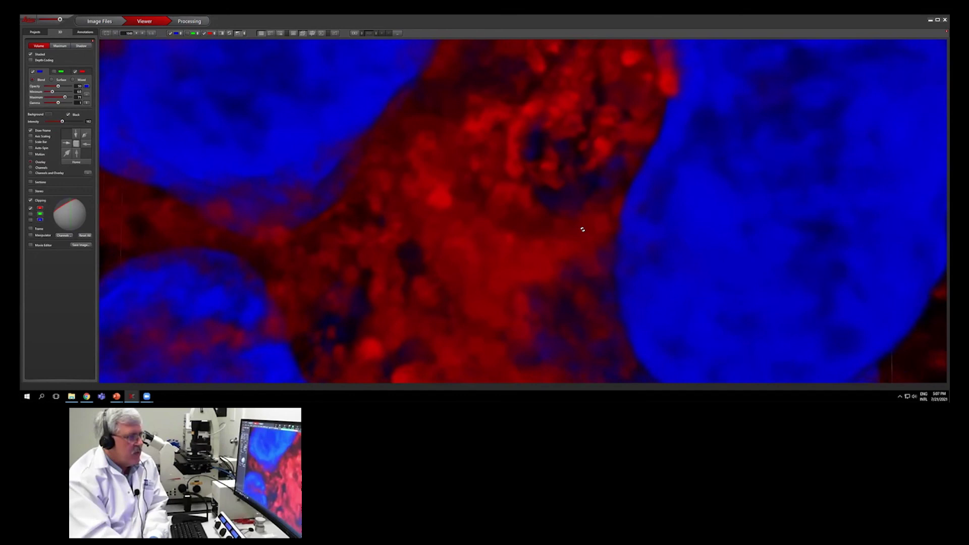
pyautogui.scroll(10, 583, 230)
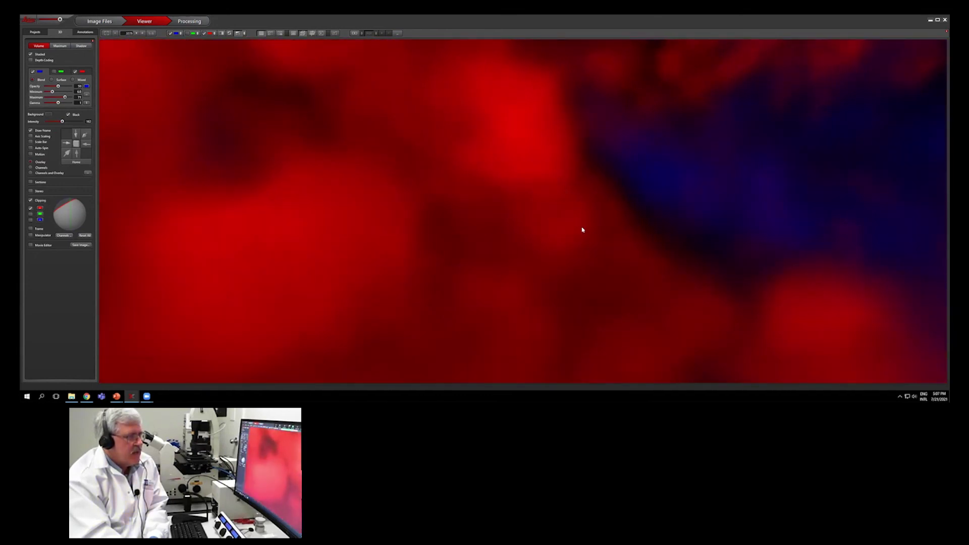
pyautogui.scroll(10, 583, 229)
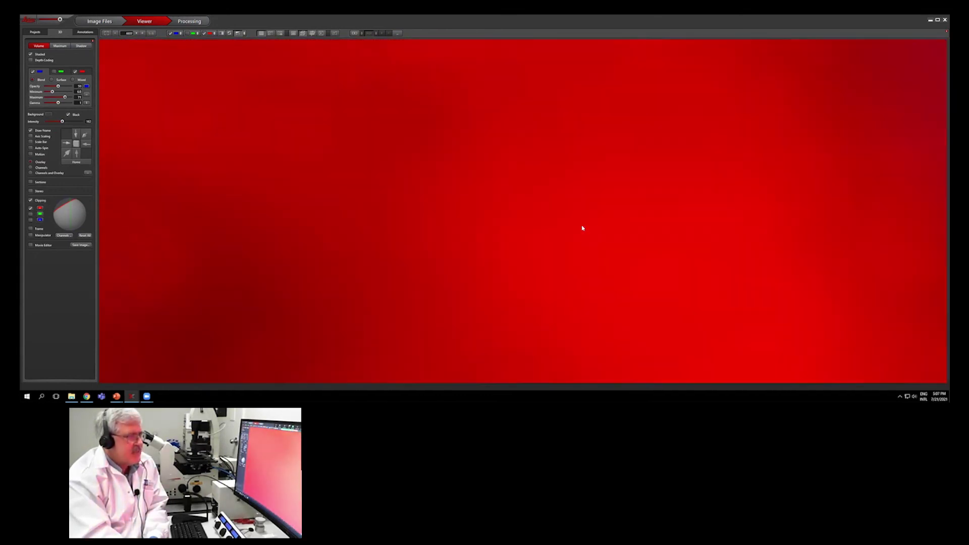
pyautogui.scroll(-10, 582, 228)
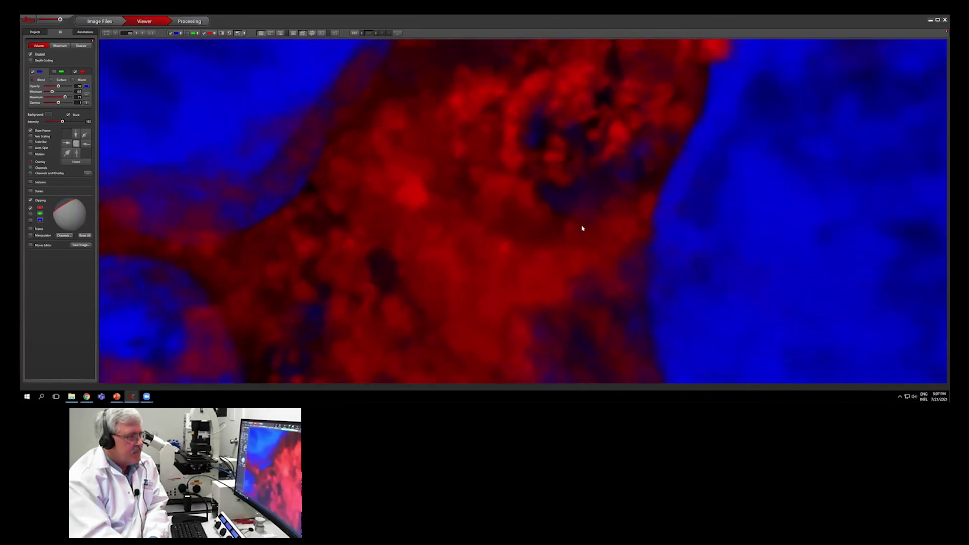
pyautogui.scroll(-15, 582, 228)
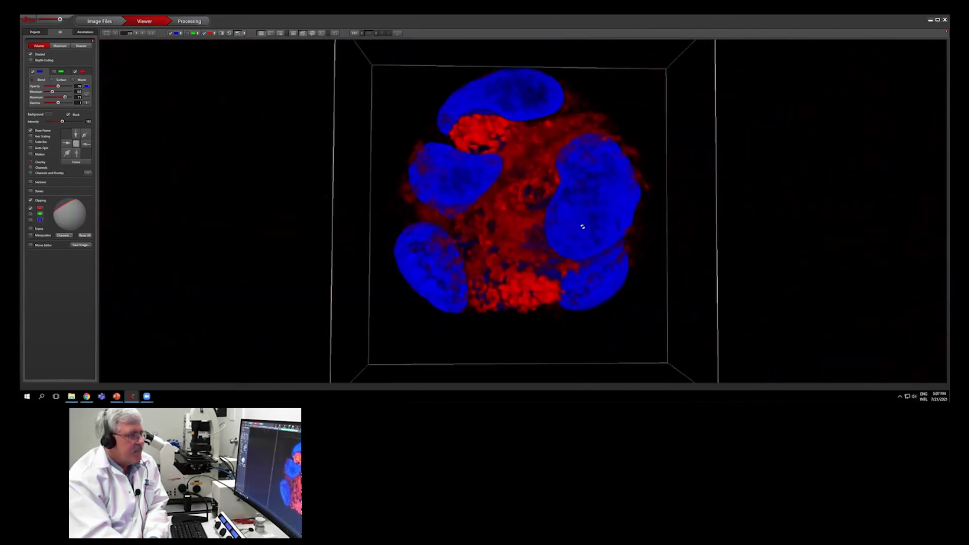
pyautogui.scroll(-3, 583, 226)
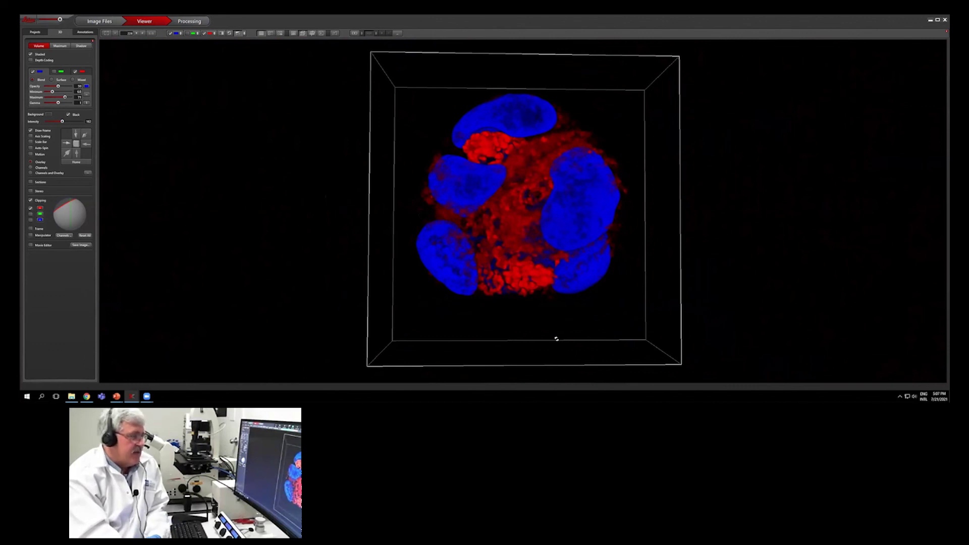
pyautogui.moveTo(559, 331); pyautogui.dragTo(649, 332)
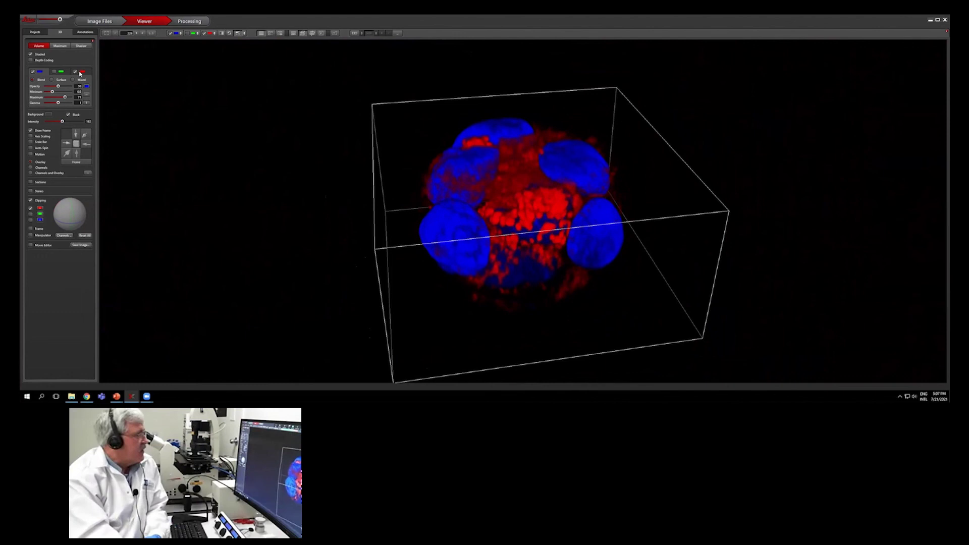
pyautogui.click(54, 73)
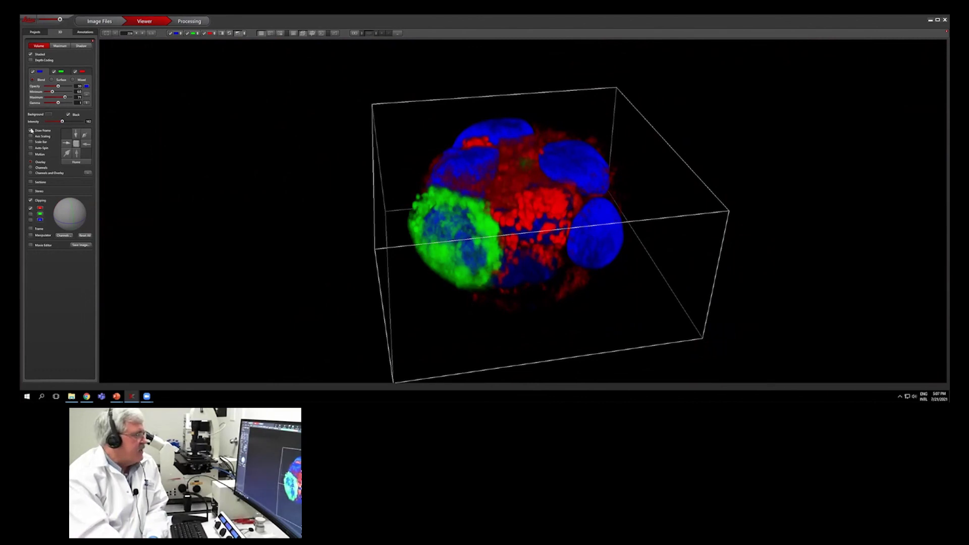
# Turn on axis scaling for the volume frame and enlarge the font of the axis labels.
pyautogui.click(30, 137)
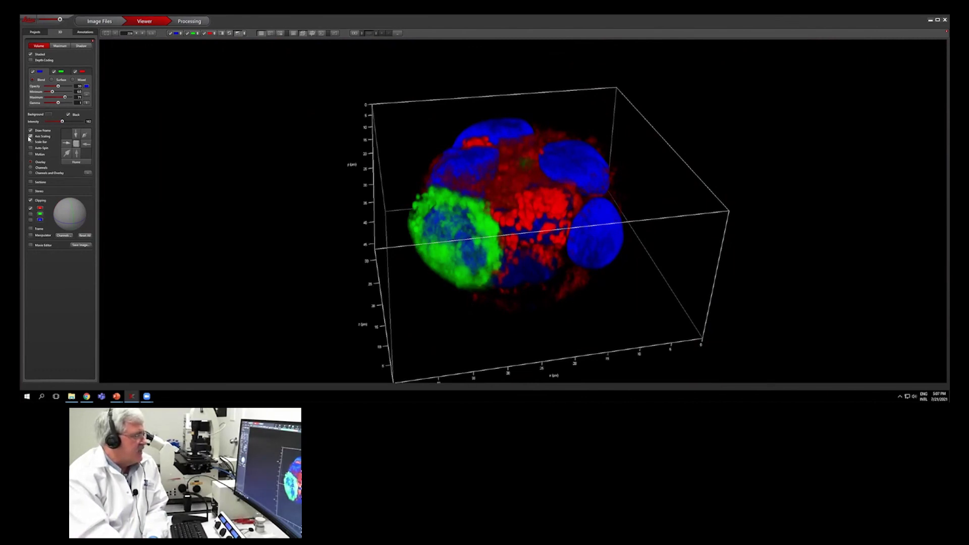
pyautogui.click(89, 174)
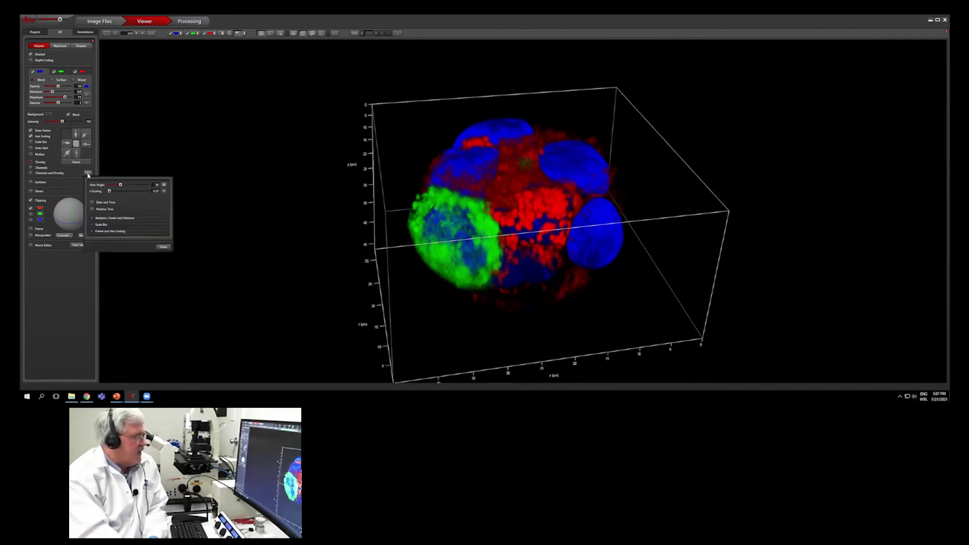
pyautogui.click(132, 232)
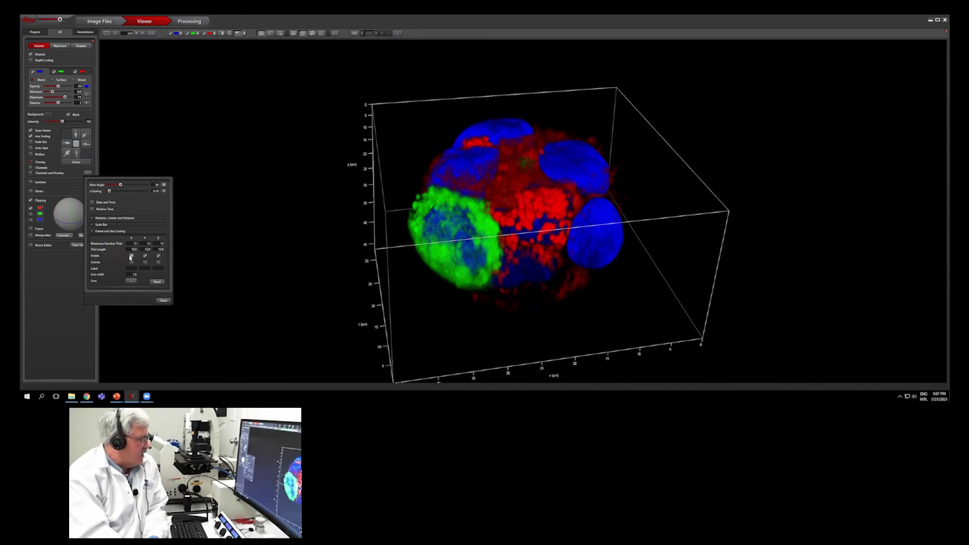
pyautogui.click(131, 281)
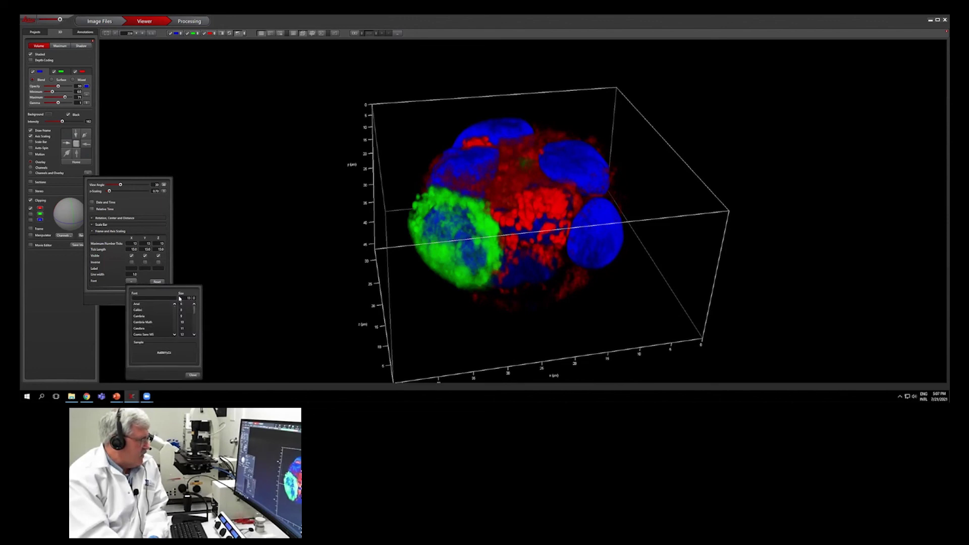
pyautogui.click(194, 298)
pyautogui.moveTo(194, 312); pyautogui.dragTo(195, 326)
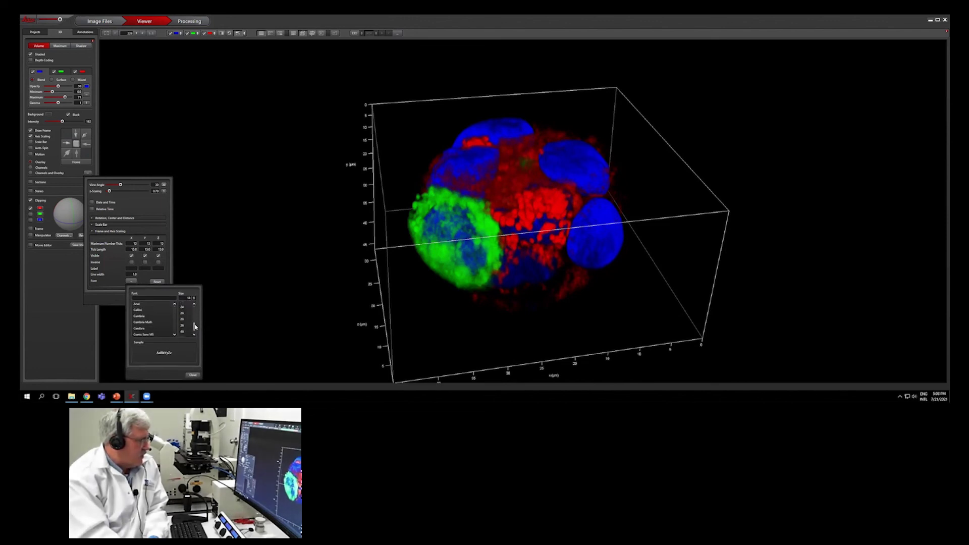
pyautogui.click(185, 319)
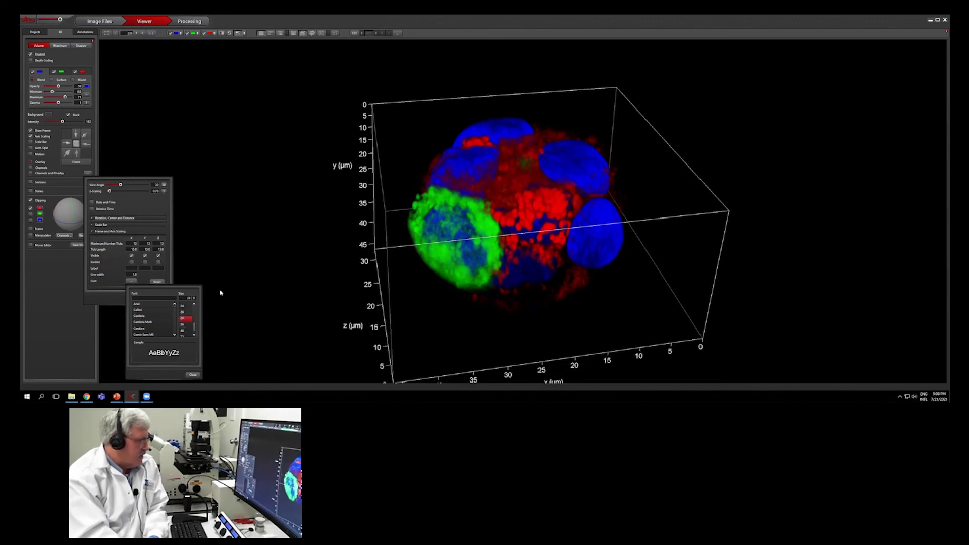
pyautogui.click(193, 375)
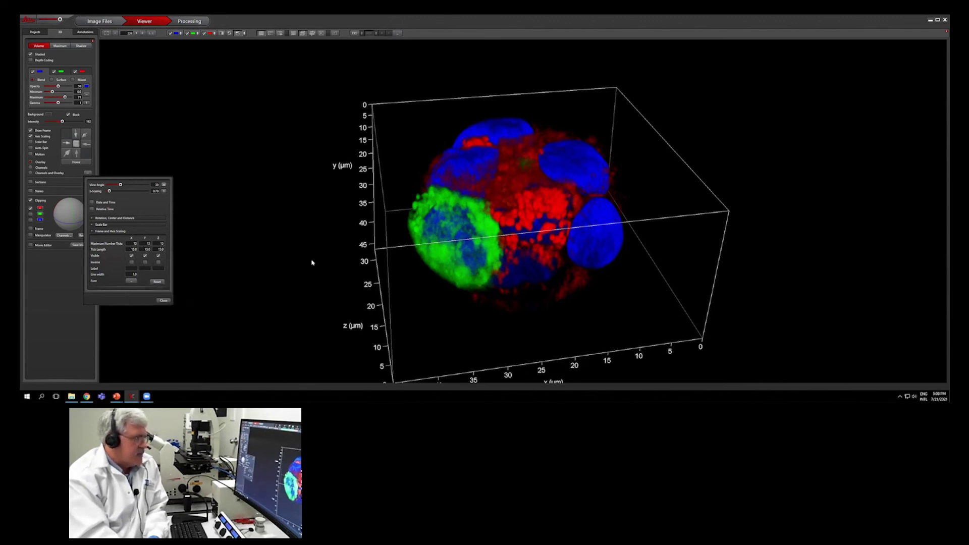
pyautogui.click(164, 301)
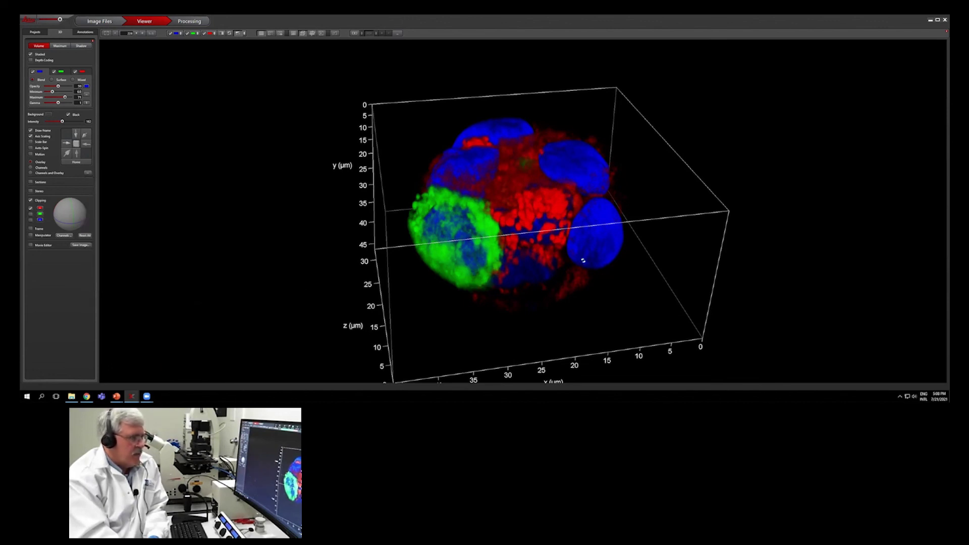
# Tilt the volume to view the scaled axes, and hide both the frame and the axis scaling.
pyautogui.moveTo(566, 248); pyautogui.dragTo(396, 120)
pyautogui.moveTo(574, 156); pyautogui.dragTo(581, 153)
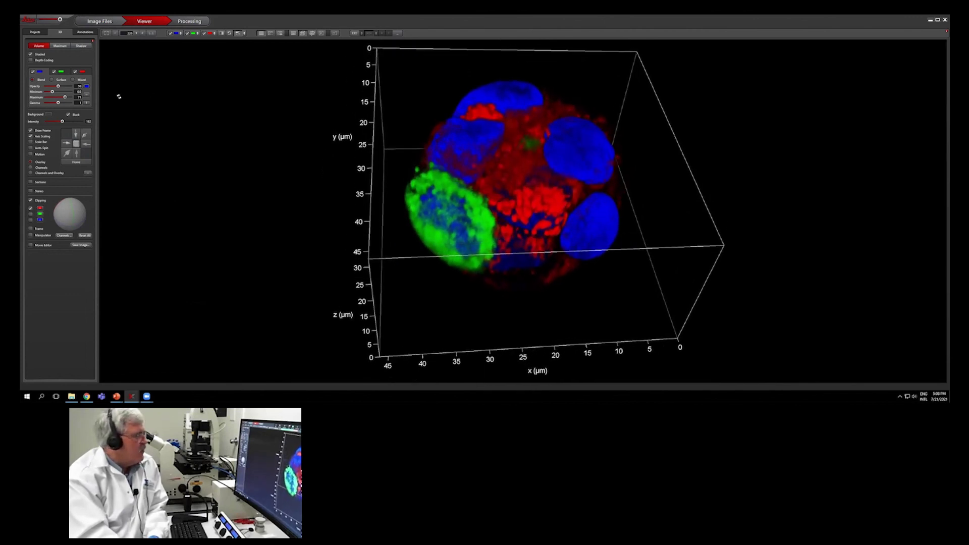
pyautogui.click(30, 130)
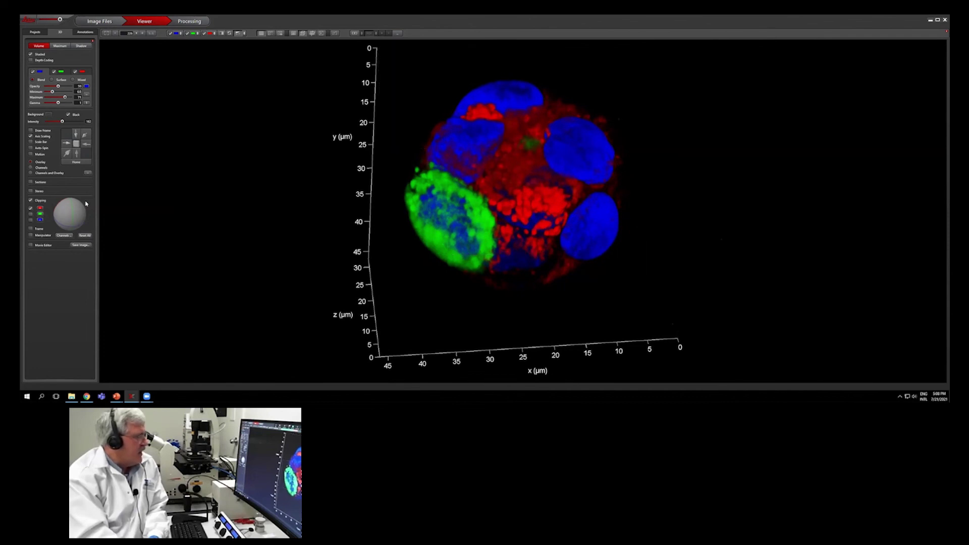
pyautogui.click(30, 136)
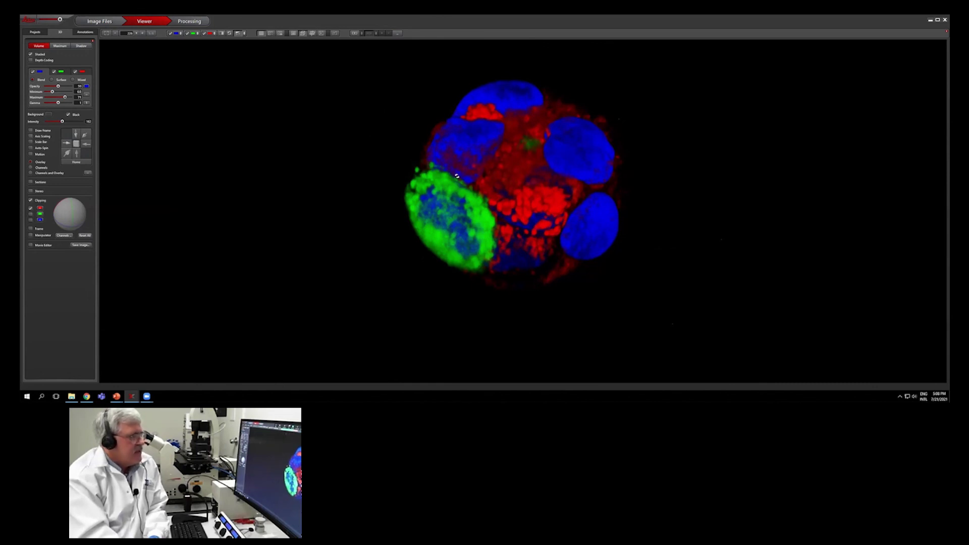
pyautogui.moveTo(457, 176); pyautogui.dragTo(456, 188)
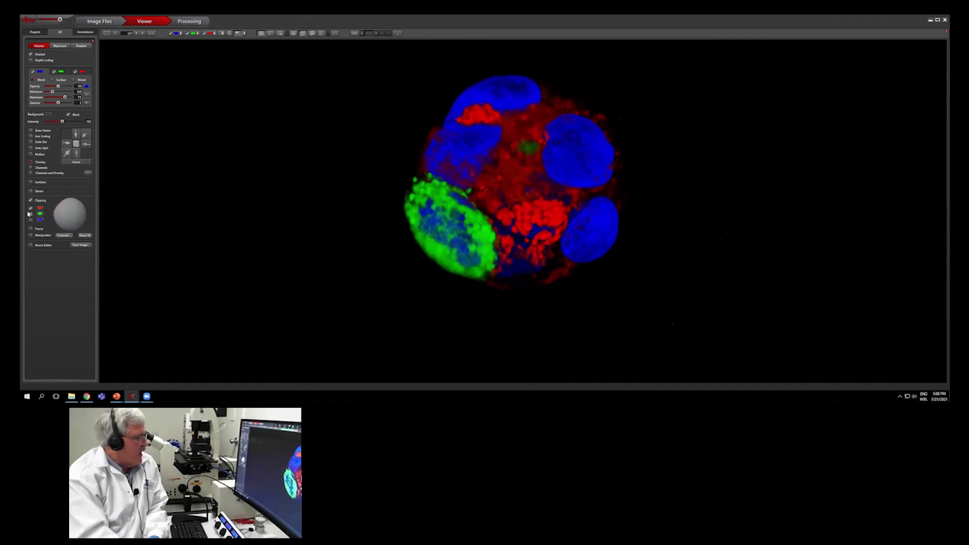
# Reorient the red clipping plane and turn the volume over to try different cuts through the cells.
pyautogui.click(65, 214)
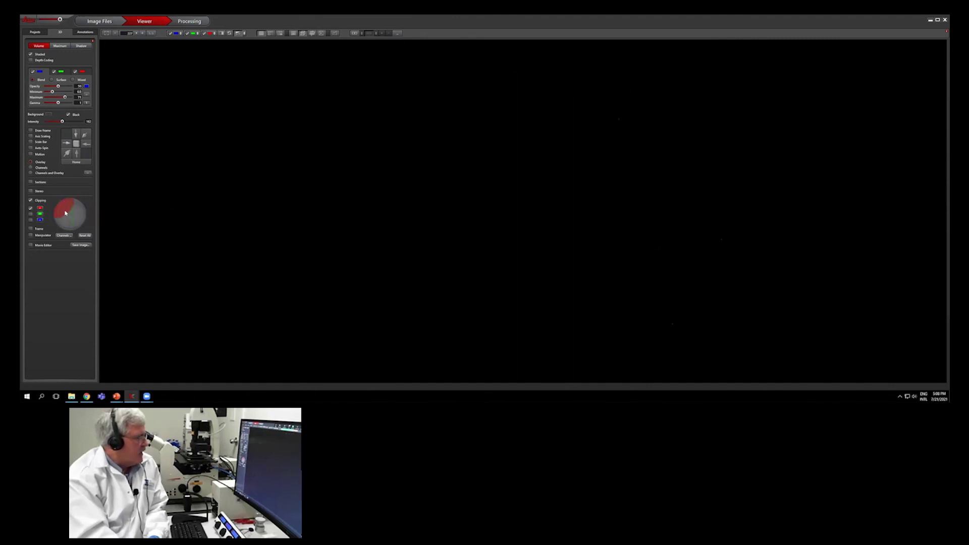
pyautogui.click(65, 214)
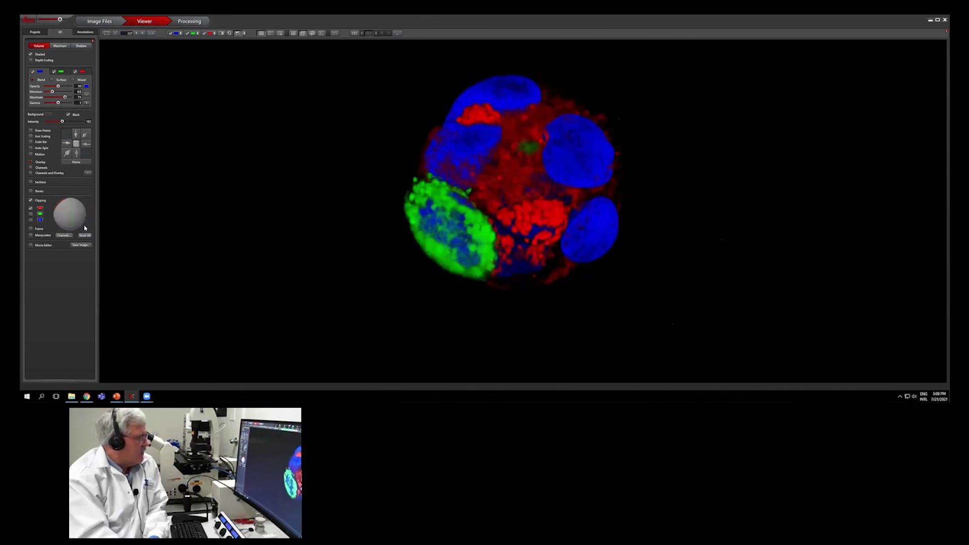
pyautogui.click(84, 224)
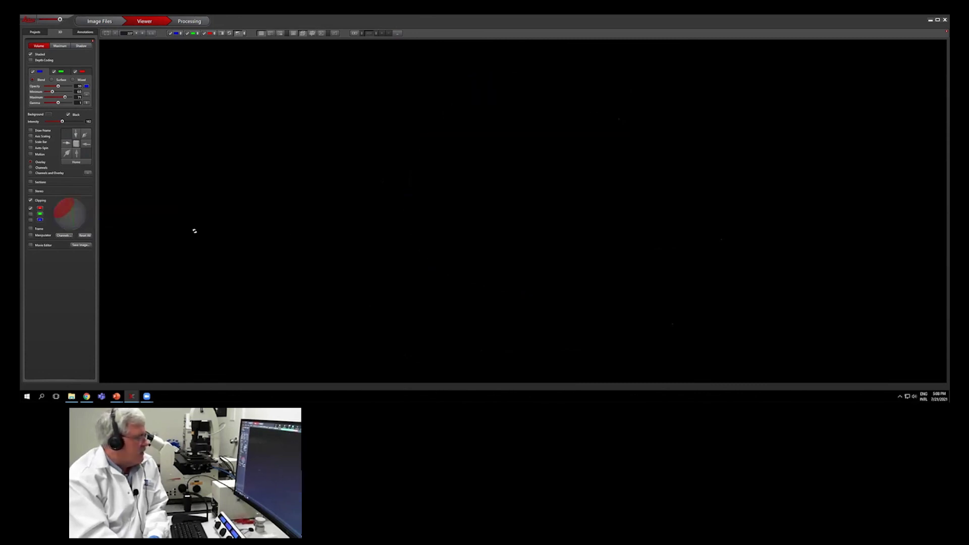
pyautogui.click(79, 223)
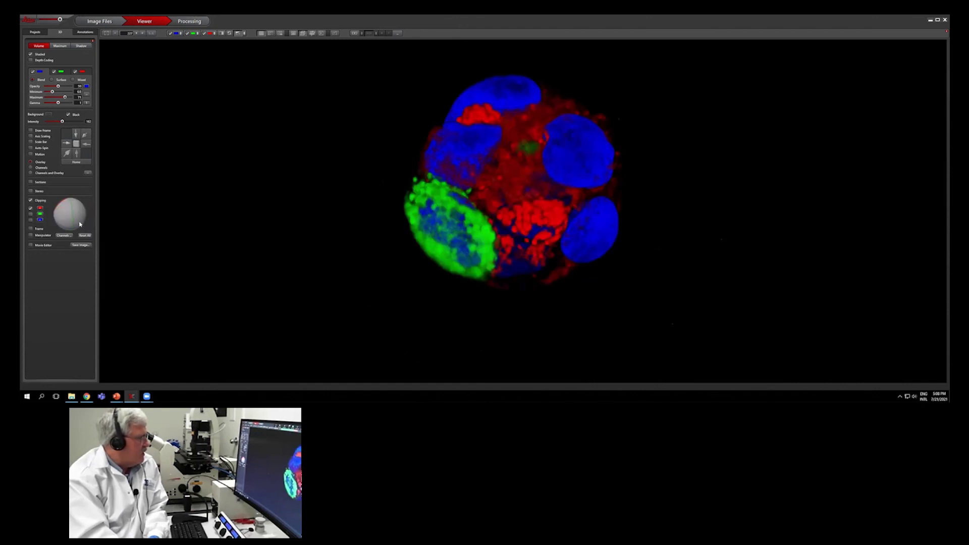
pyautogui.click(80, 223)
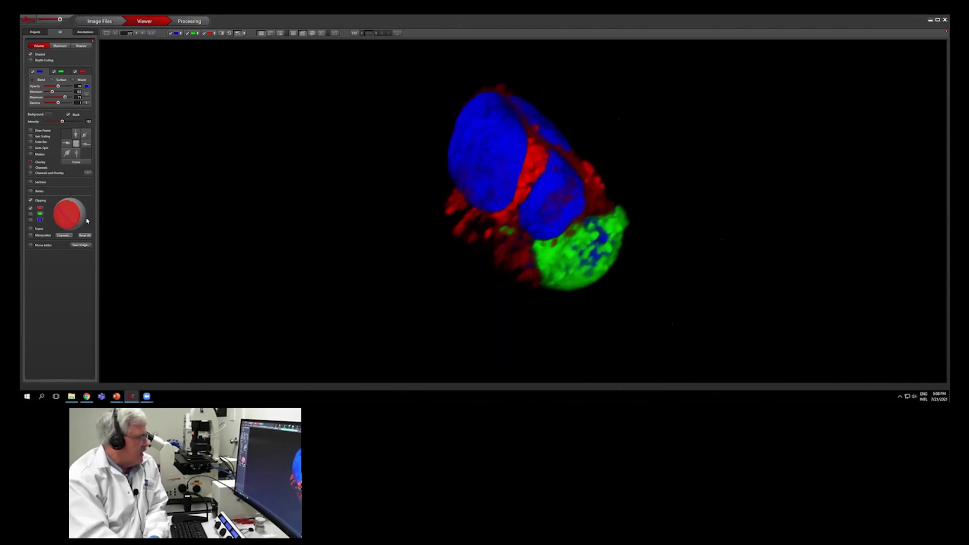
pyautogui.click(74, 221)
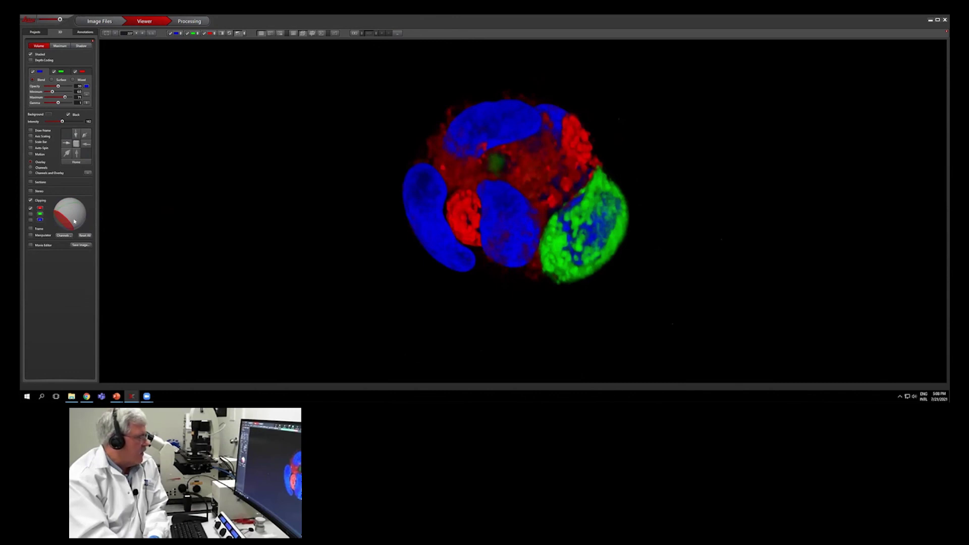
pyautogui.moveTo(74, 222); pyautogui.dragTo(57, 226)
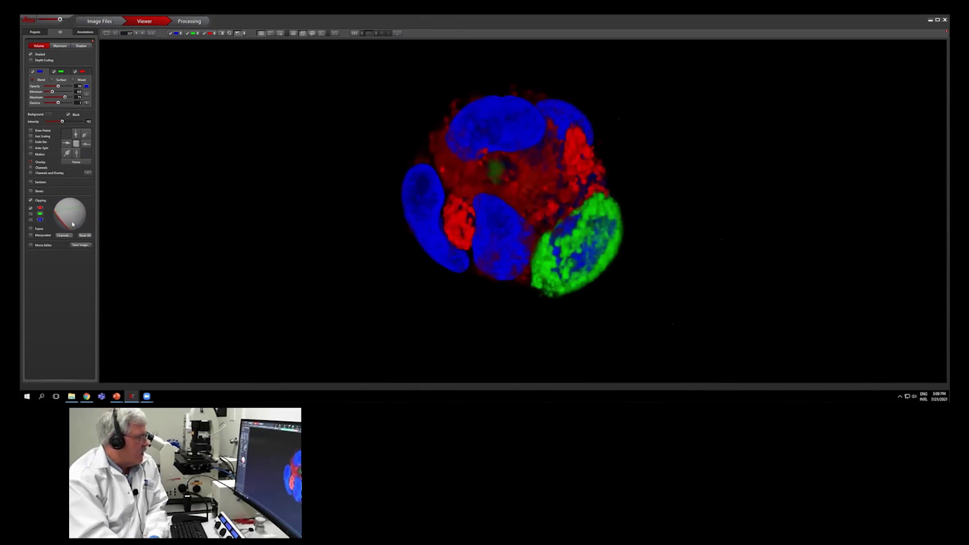
# Show the clipping plane's outline and the volume frame, and inspect clipped sections of the cells from several angles.
pyautogui.click(31, 229)
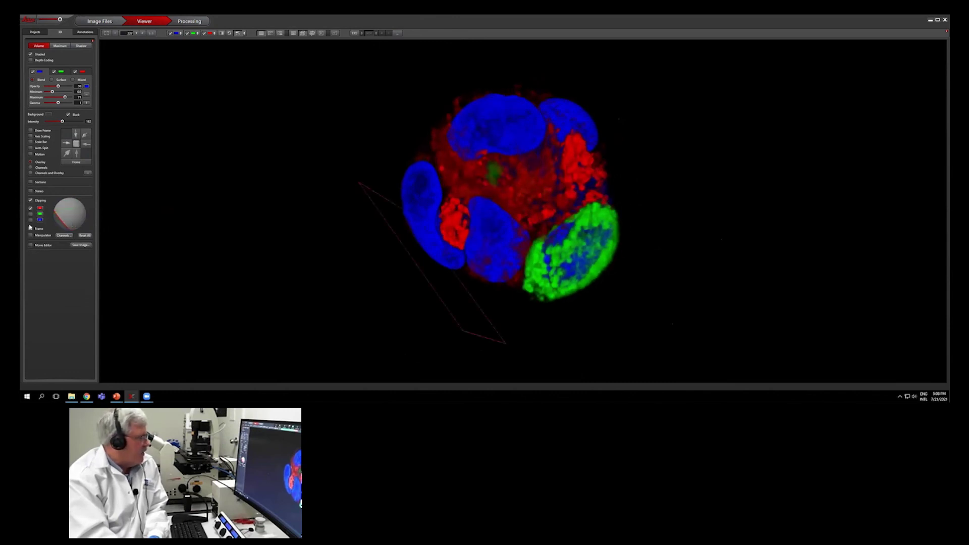
pyautogui.click(30, 130)
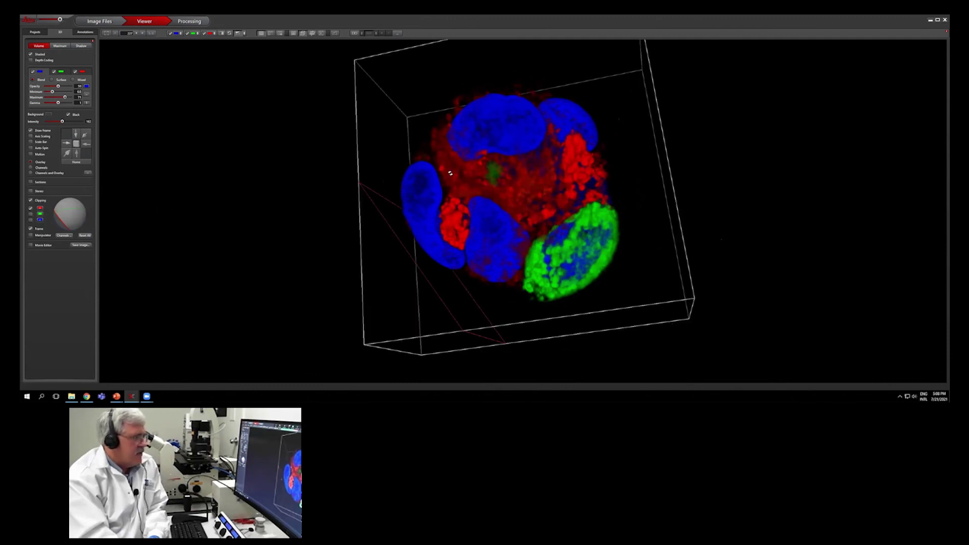
pyautogui.moveTo(513, 118); pyautogui.dragTo(484, 133)
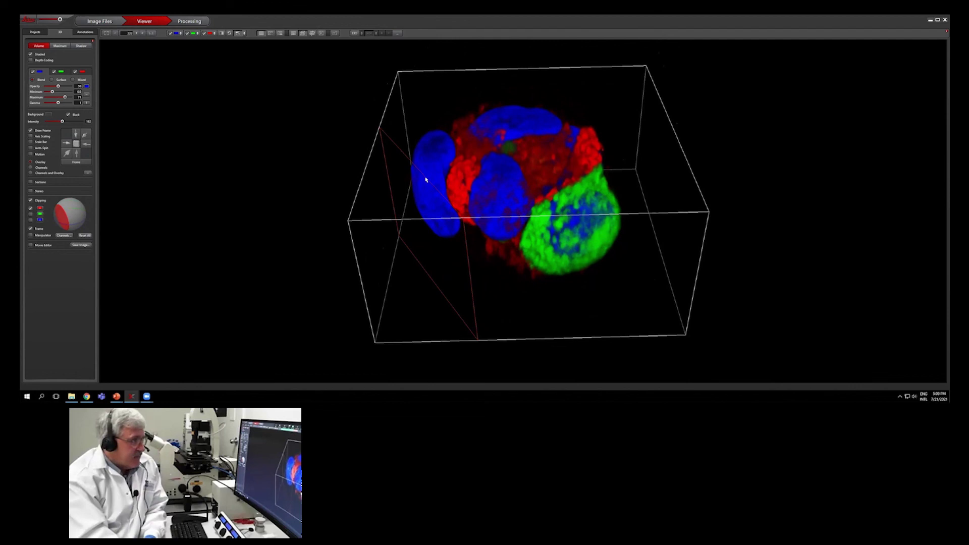
pyautogui.moveTo(426, 180); pyautogui.dragTo(643, 218)
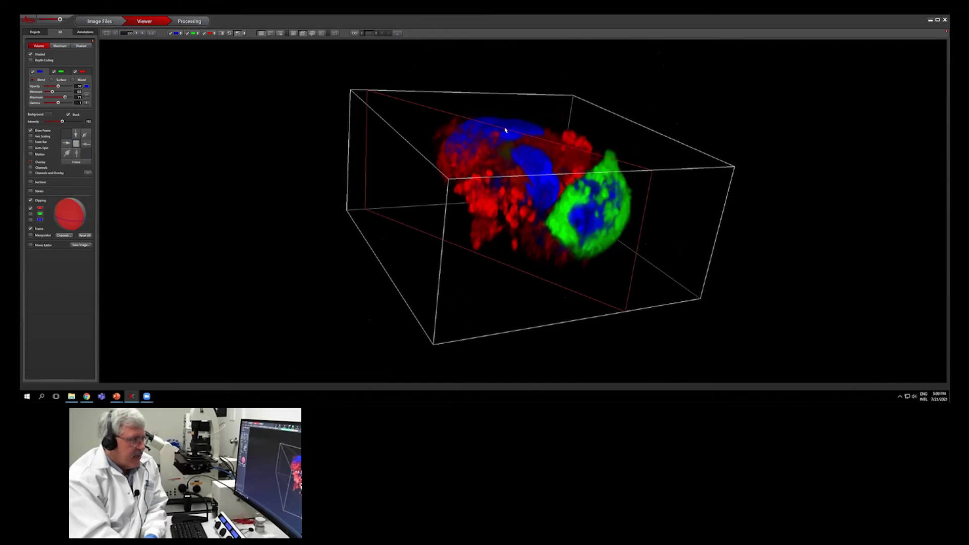
pyautogui.moveTo(502, 136); pyautogui.dragTo(528, 154)
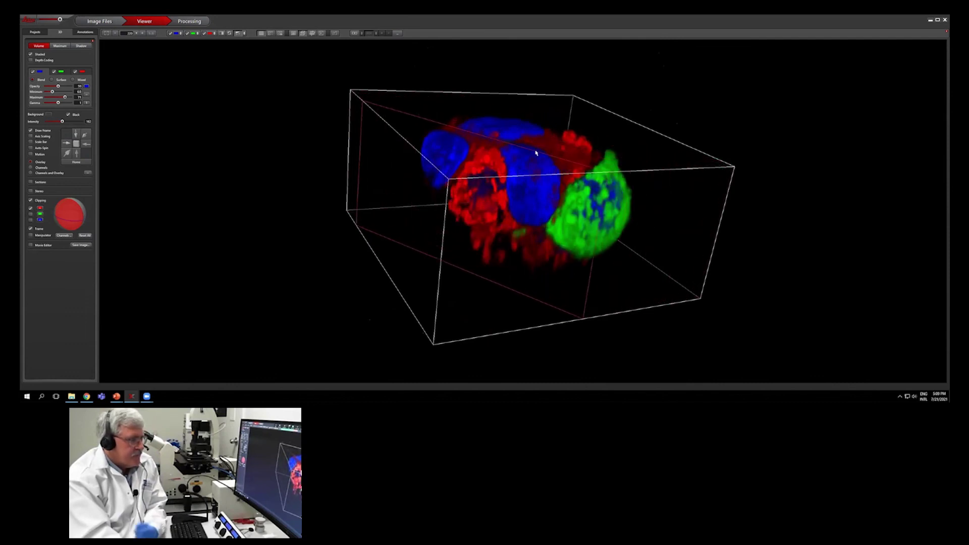
pyautogui.moveTo(637, 211); pyautogui.dragTo(579, 281)
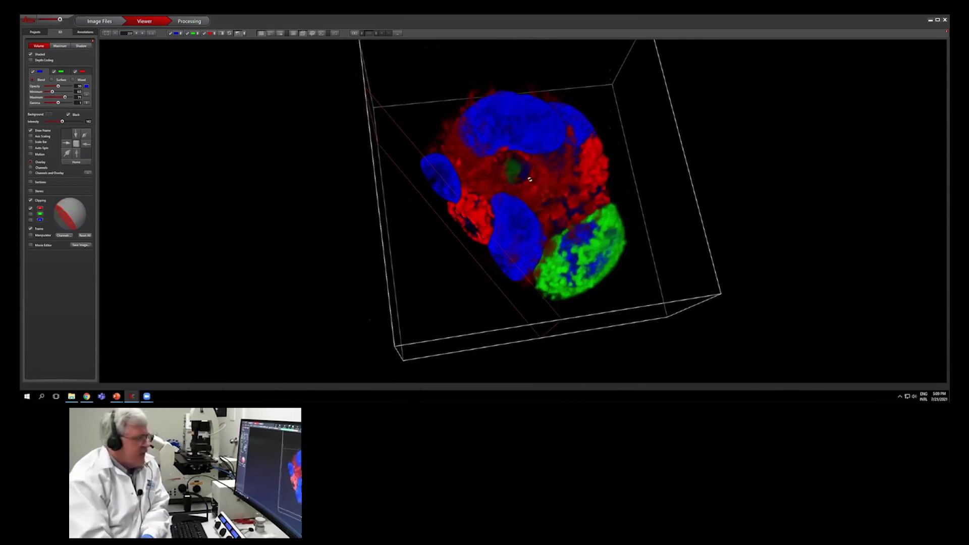
# Turn off clipping and replace the black background with grey.
pyautogui.click(30, 201)
pyautogui.moveTo(521, 295); pyautogui.dragTo(377, 249)
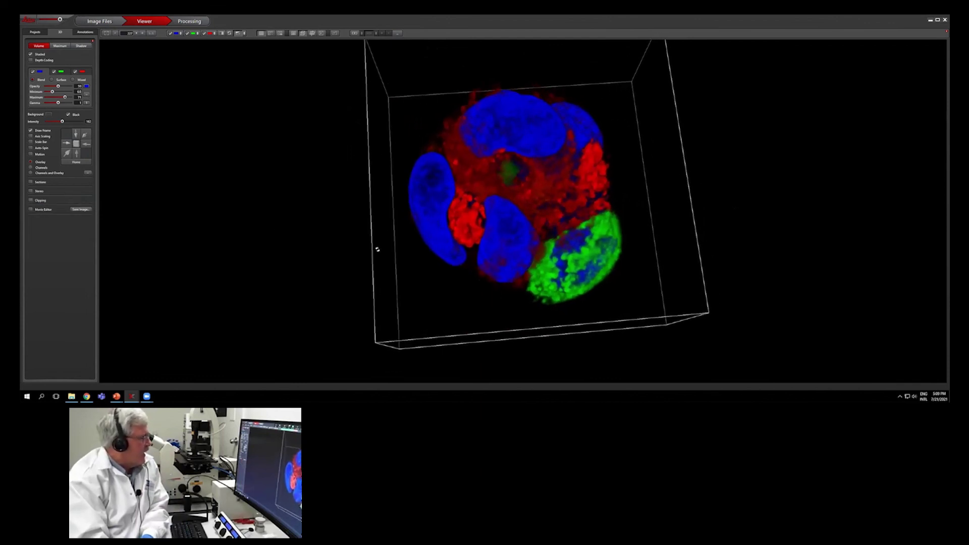
pyautogui.click(68, 115)
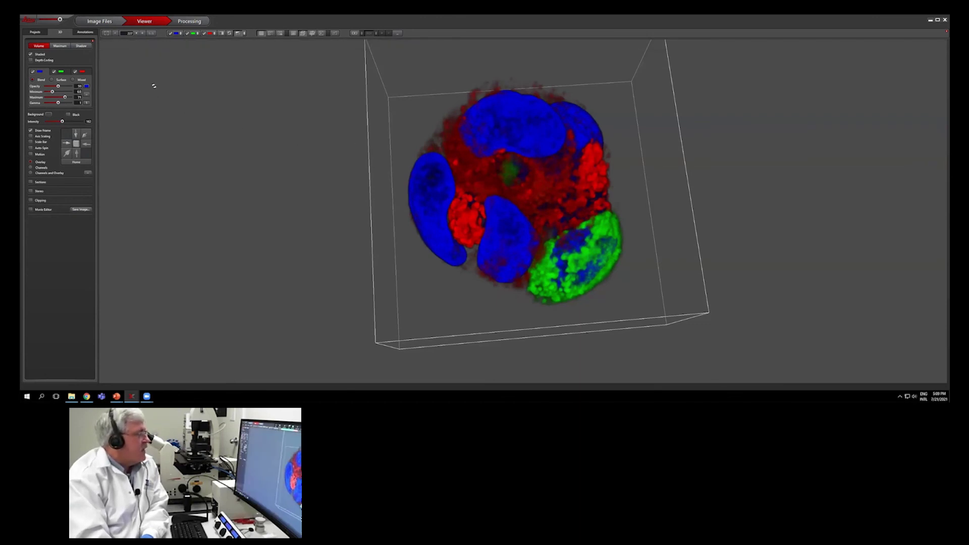
# Hide the red and green channels, render the blue nuclei as surfaces, and tilt the volume to inspect them.
pyautogui.click(75, 71)
pyautogui.click(53, 72)
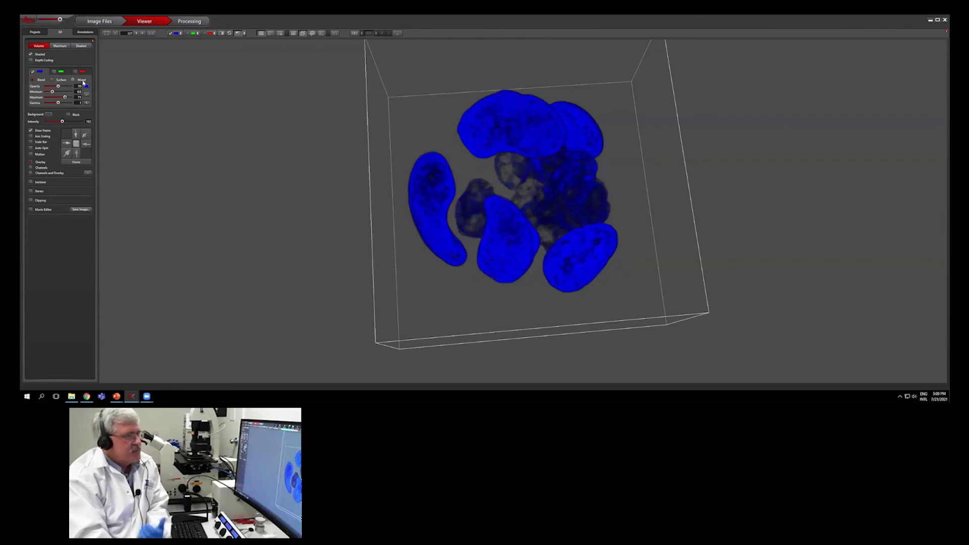
pyautogui.click(52, 79)
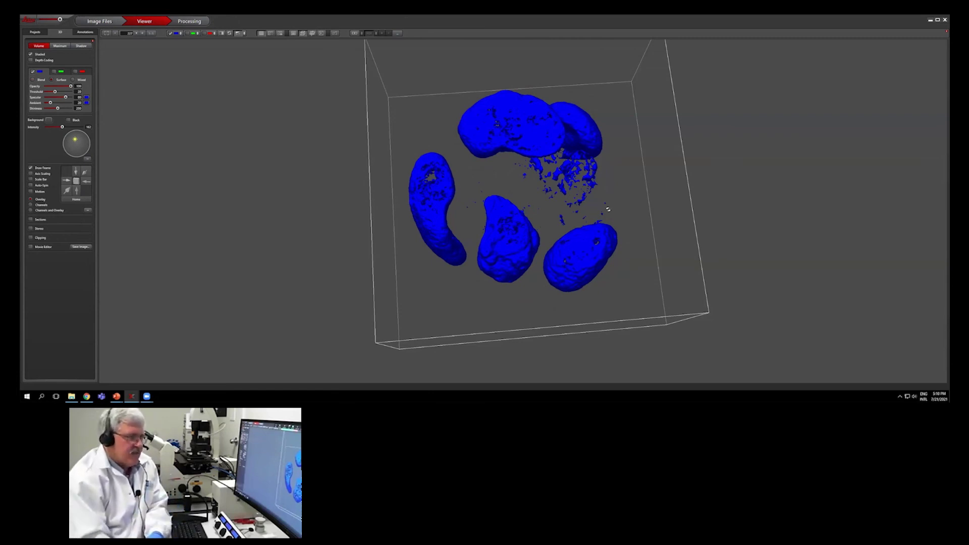
pyautogui.moveTo(567, 295); pyautogui.dragTo(554, 254)
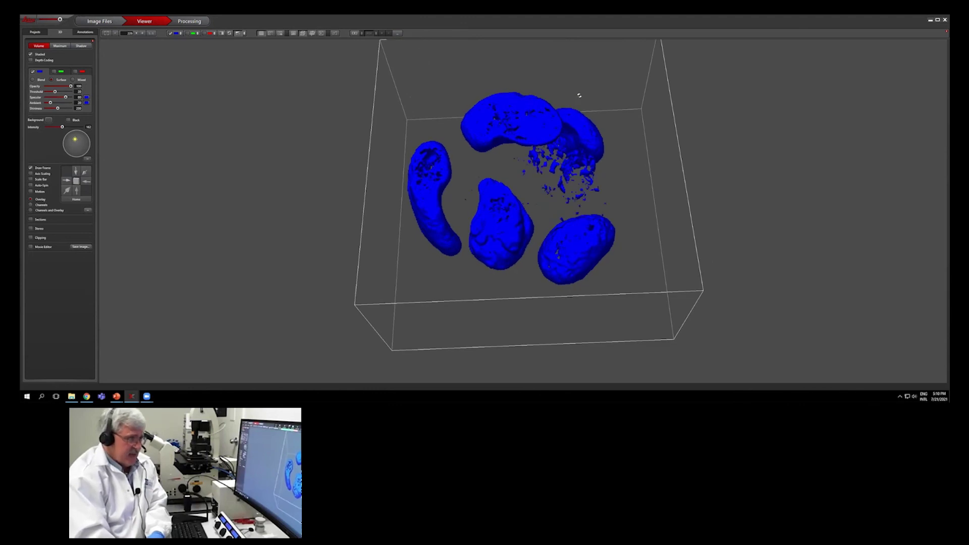
pyautogui.moveTo(580, 97); pyautogui.dragTo(600, 94)
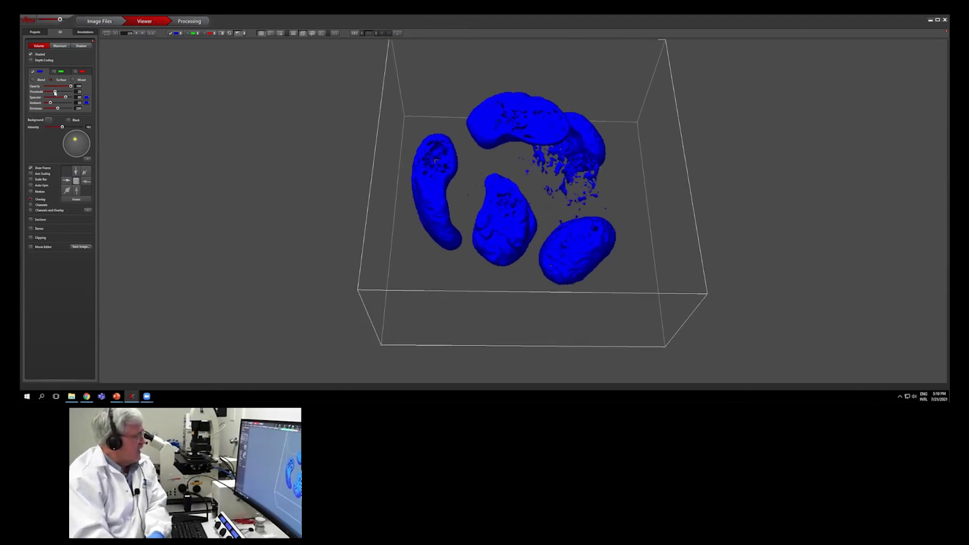
# Lower the blue channel's surface threshold to fill out the fainter nuclei, and turn on depth coding for the surfaces.
pyautogui.moveTo(54, 92); pyautogui.dragTo(52, 93)
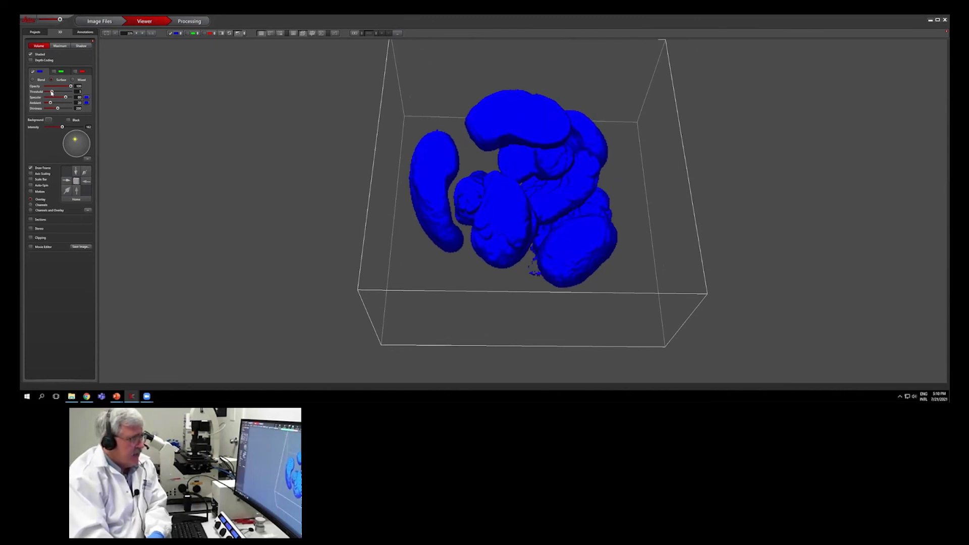
pyautogui.moveTo(276, 205); pyautogui.dragTo(525, 216)
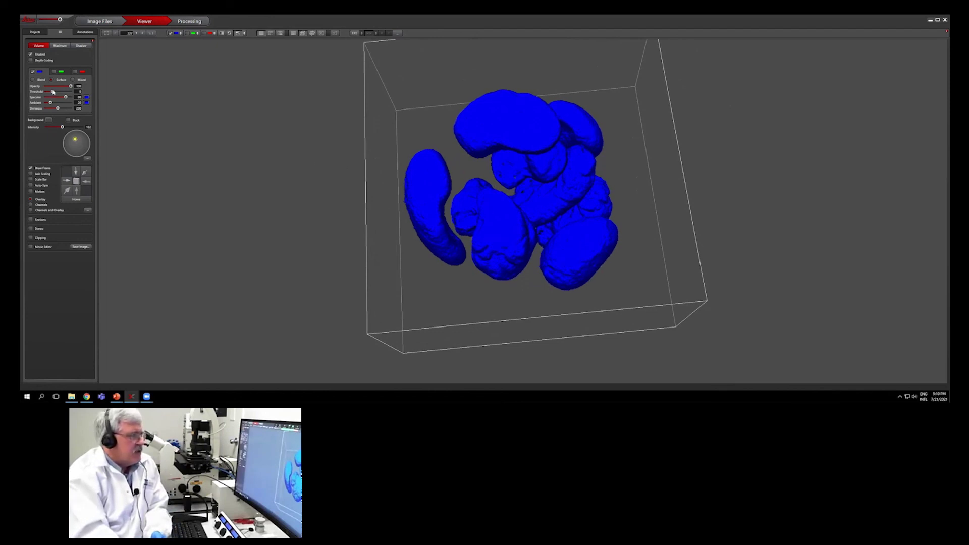
pyautogui.moveTo(52, 91); pyautogui.dragTo(52, 92)
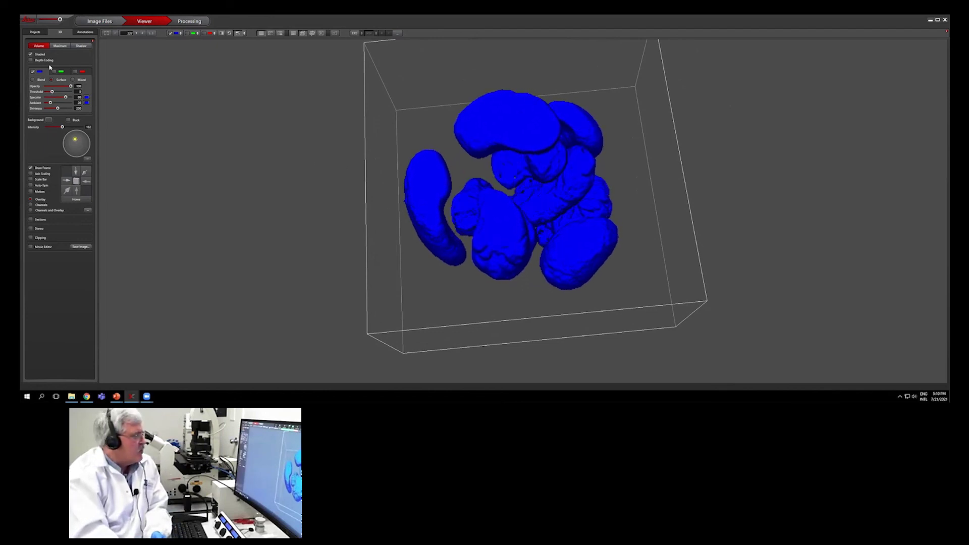
pyautogui.click(29, 60)
pyautogui.moveTo(526, 283); pyautogui.dragTo(637, 263)
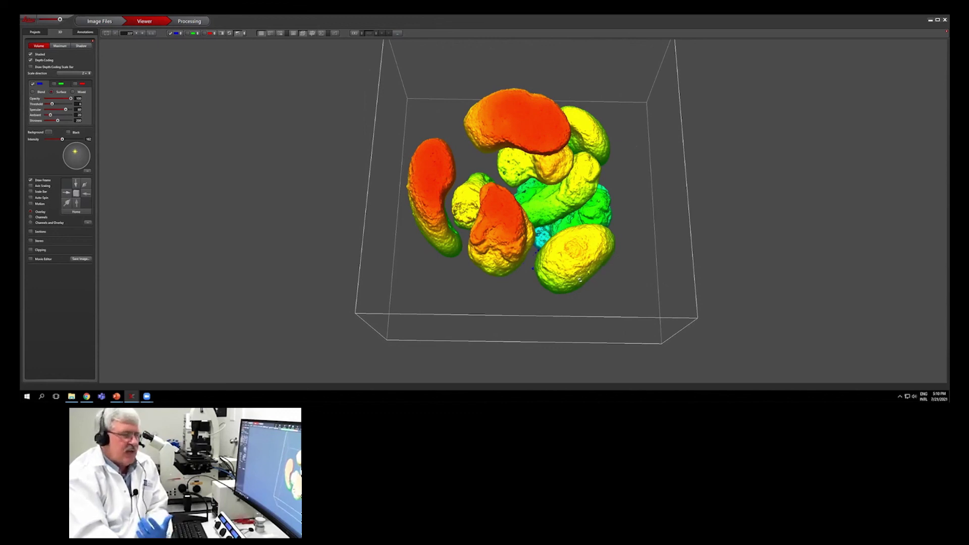
# Hide the blue nuclei, show the red channel alone, and turn off depth coding.
pyautogui.moveTo(530, 299); pyautogui.dragTo(552, 312)
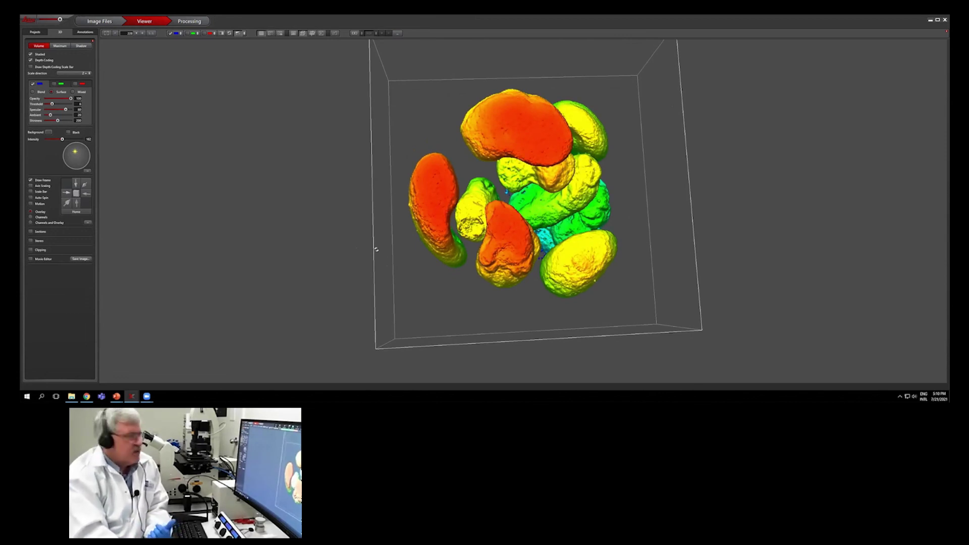
pyautogui.click(32, 83)
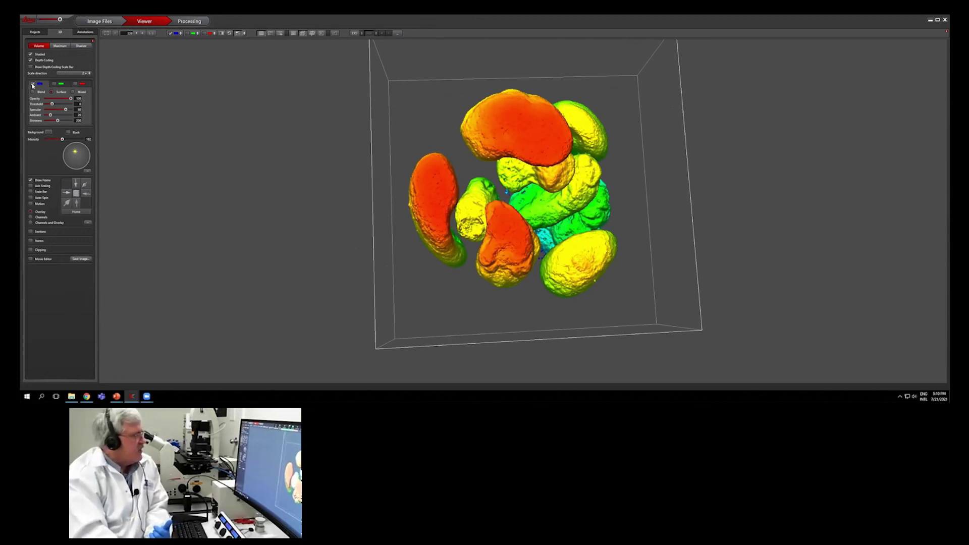
pyautogui.click(76, 83)
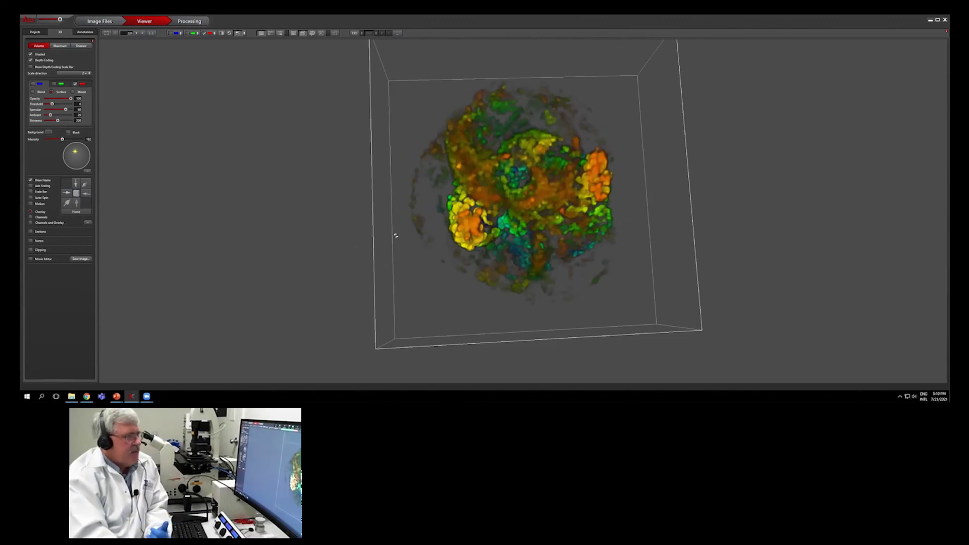
pyautogui.click(30, 61)
pyautogui.moveTo(552, 310); pyautogui.dragTo(363, 214)
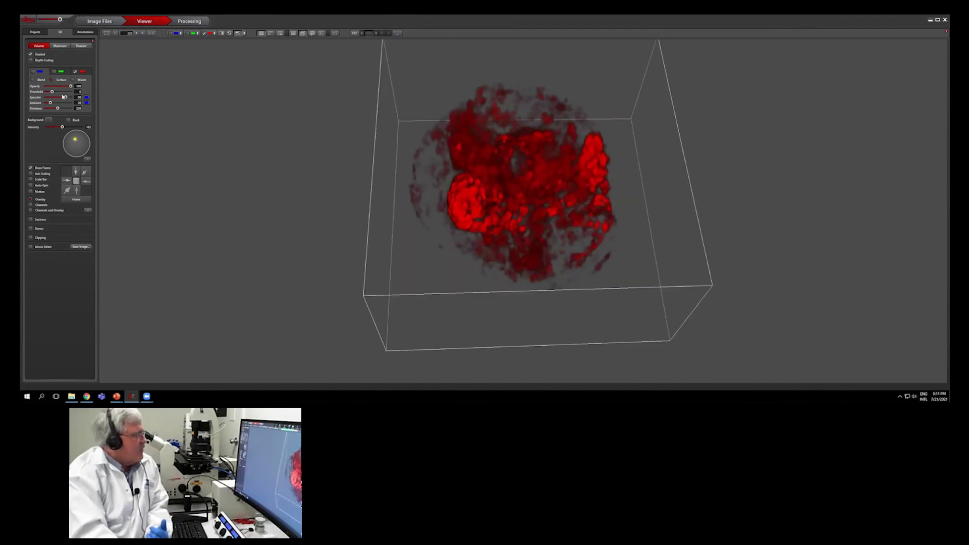
# Render the red channel as surfaces and lower its threshold to bring out fainter structures.
pyautogui.moveTo(52, 93); pyautogui.dragTo(51, 94)
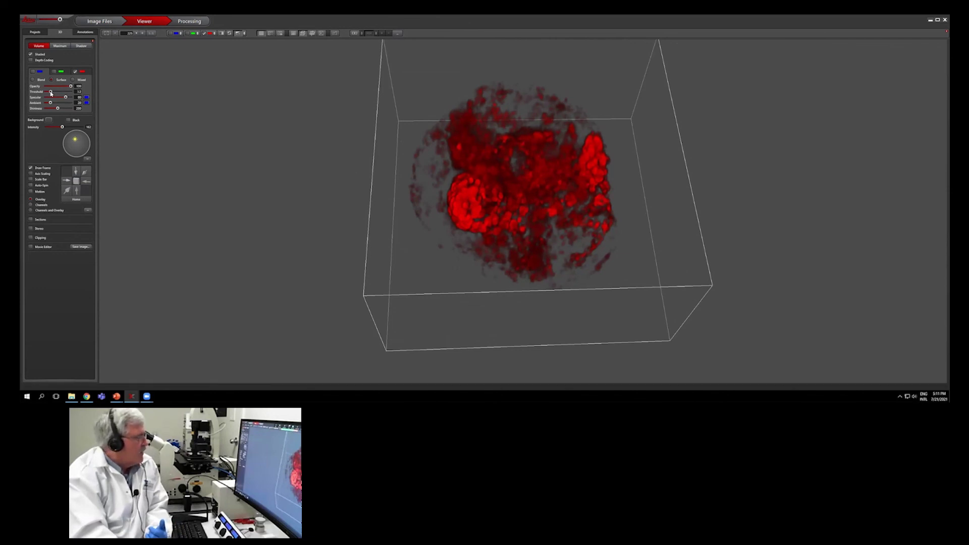
pyautogui.click(70, 80)
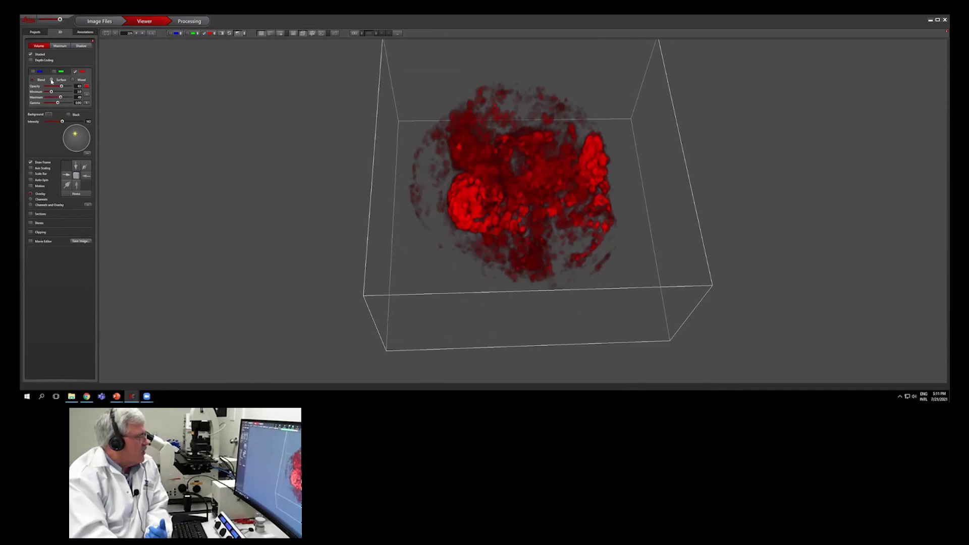
pyautogui.click(51, 81)
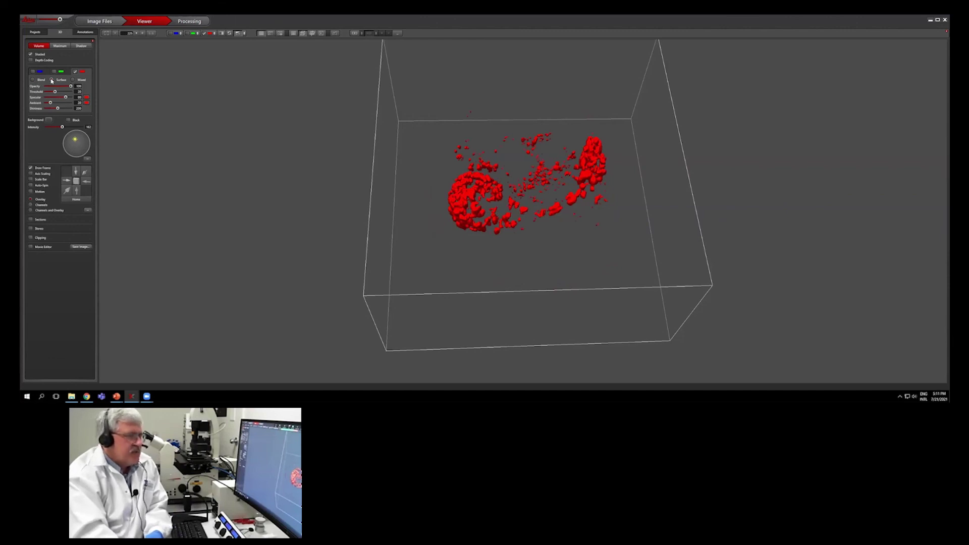
pyautogui.moveTo(55, 92); pyautogui.dragTo(52, 93)
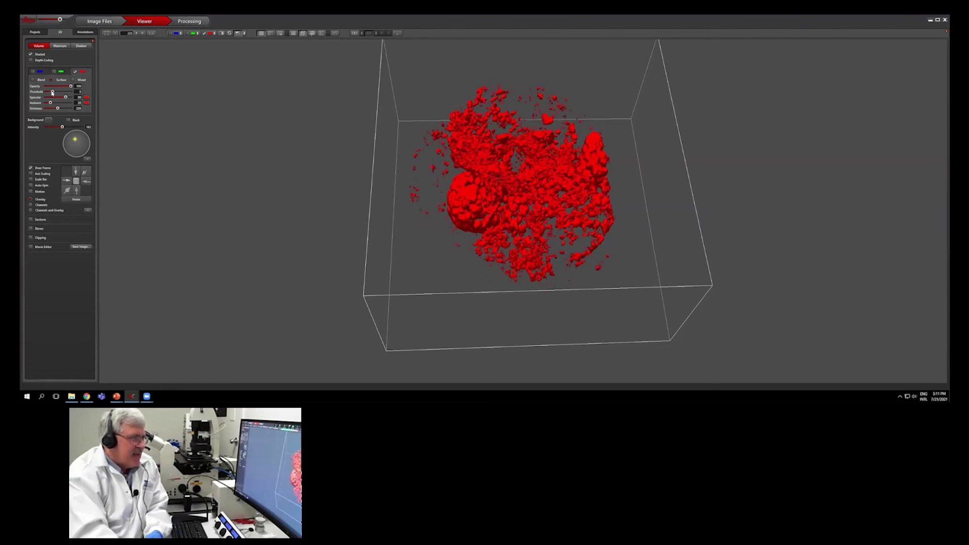
pyautogui.moveTo(506, 168); pyautogui.dragTo(523, 198)
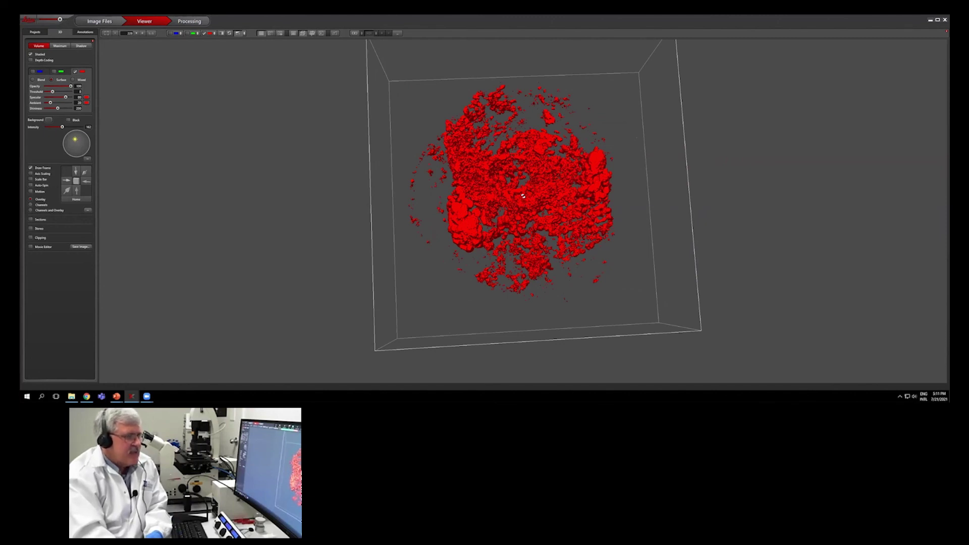
# Restore the black background and return the red channel to Blend rendering.
pyautogui.click(68, 120)
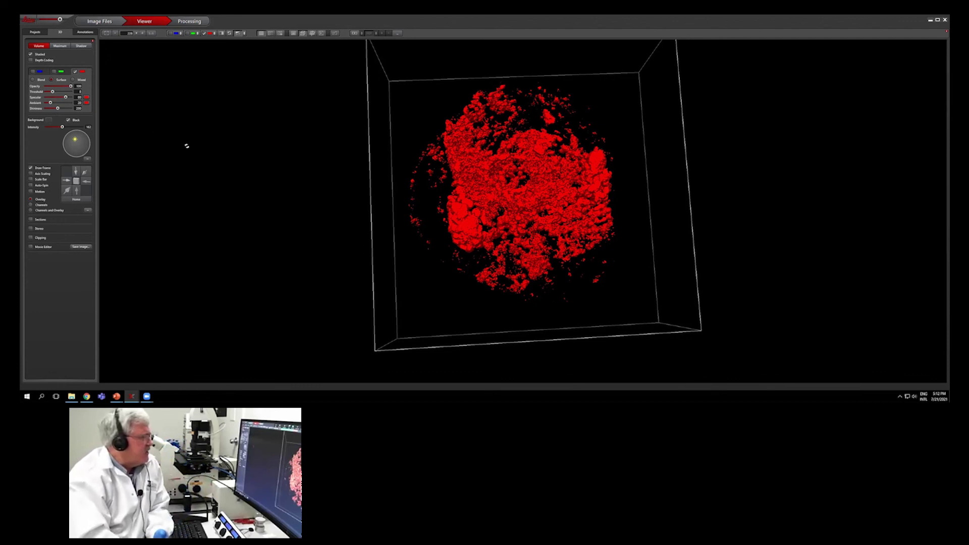
pyautogui.moveTo(551, 319); pyautogui.dragTo(354, 252)
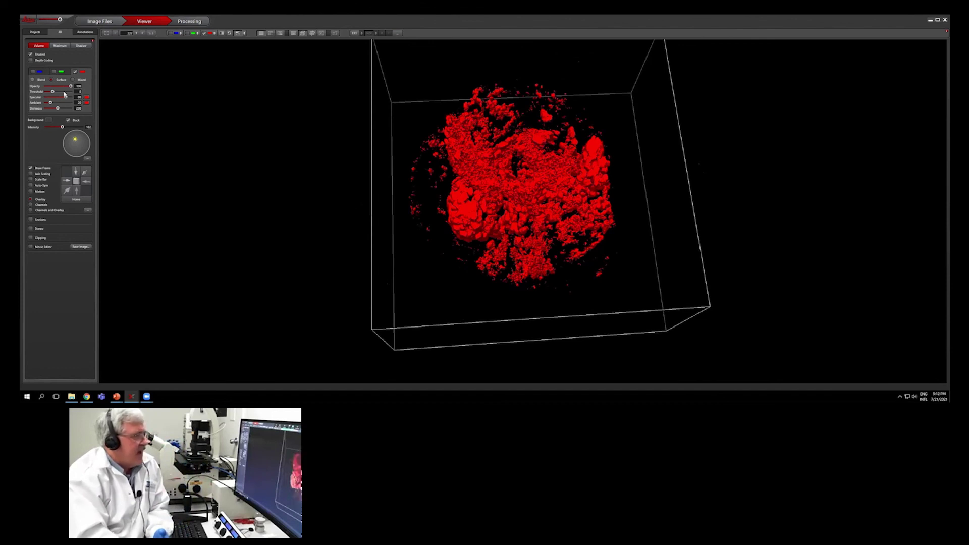
pyautogui.moveTo(692, 209); pyautogui.dragTo(694, 216)
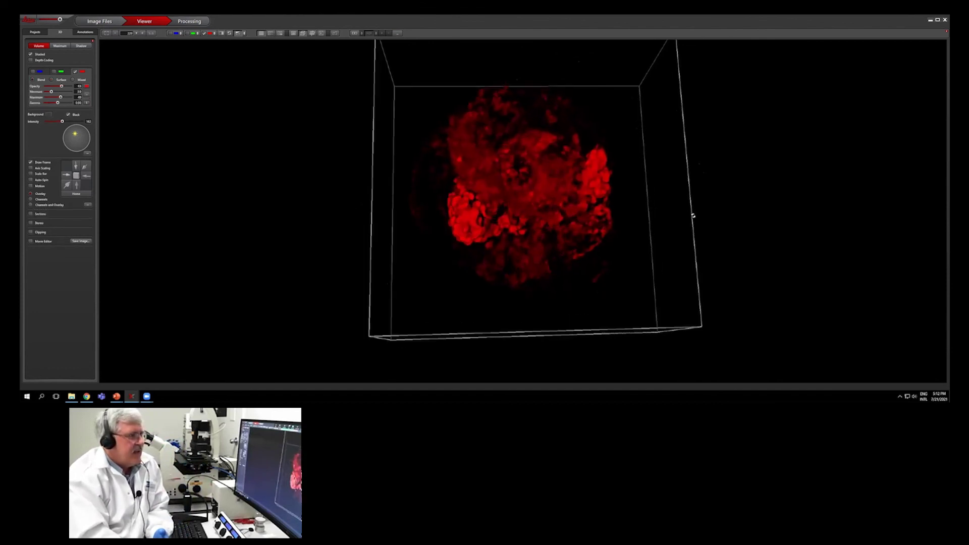
# Lower the red channel's minimum slightly and show the green channel together with it.
pyautogui.moveTo(534, 291)
pyautogui.mouseDown()
pyautogui.moveTo(517, 180)
pyautogui.moveTo(538, 269)
pyautogui.moveTo(546, 256)
pyautogui.moveTo(545, 287)
pyautogui.moveTo(531, 216)
pyautogui.moveTo(535, 276)
pyautogui.mouseUp()
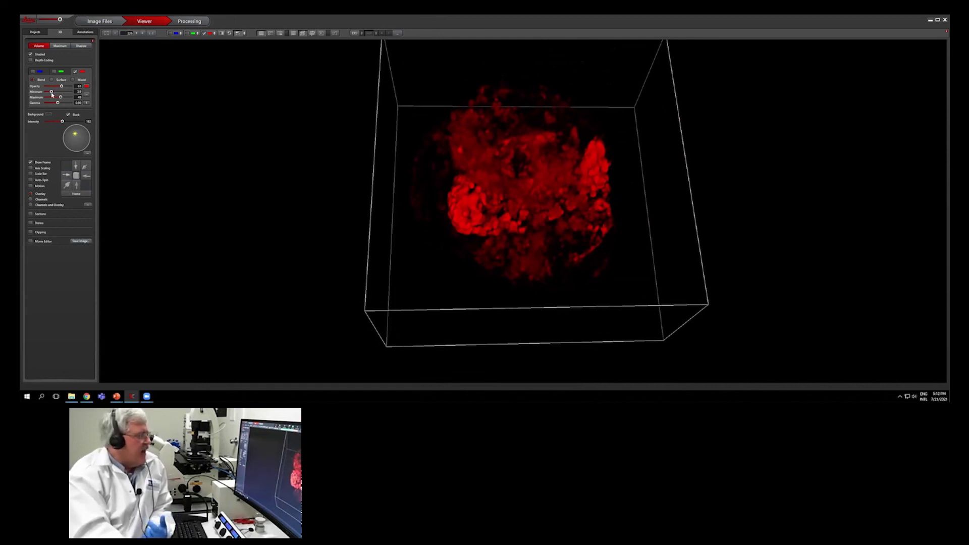
pyautogui.moveTo(52, 93); pyautogui.dragTo(51, 93)
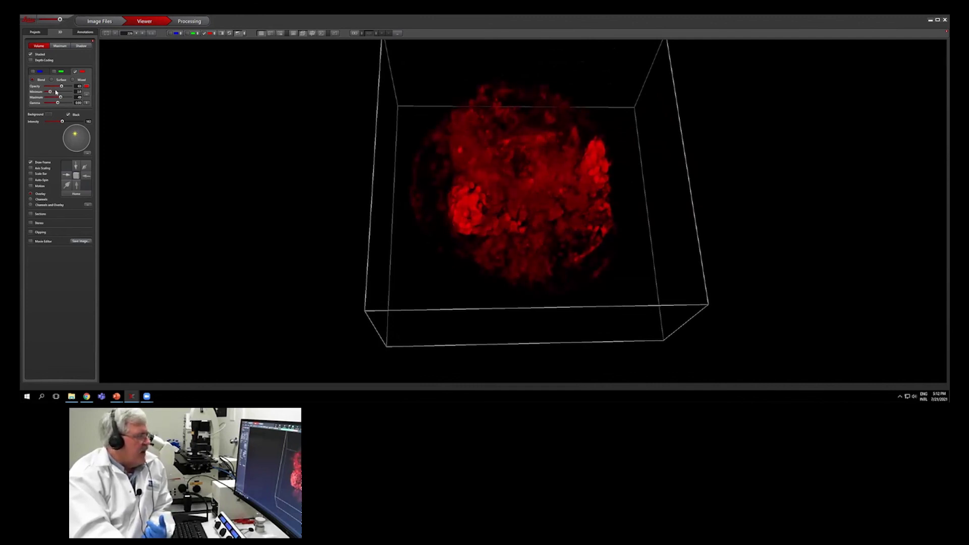
pyautogui.click(66, 72)
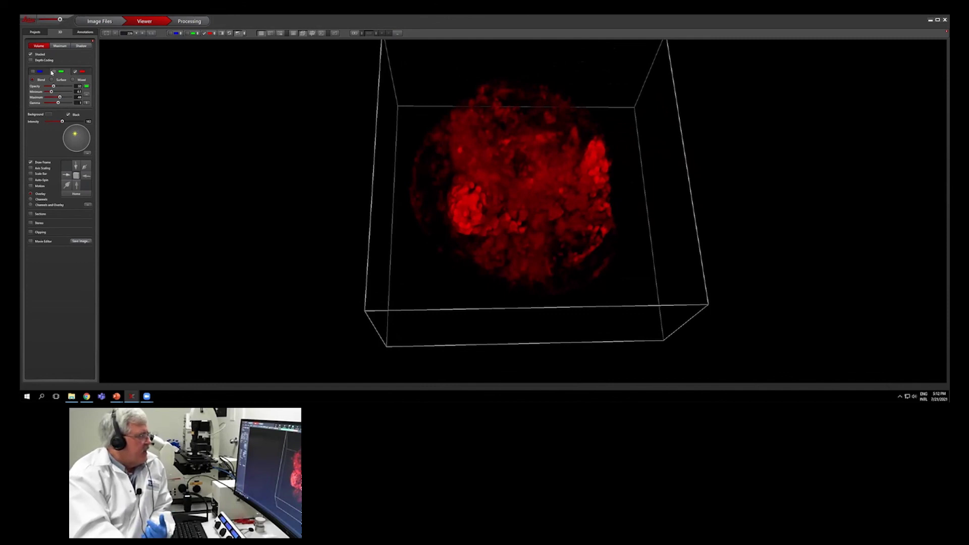
pyautogui.click(54, 72)
pyautogui.moveTo(572, 277)
pyautogui.mouseDown()
pyautogui.moveTo(580, 225)
pyautogui.moveTo(574, 277)
pyautogui.mouseUp()
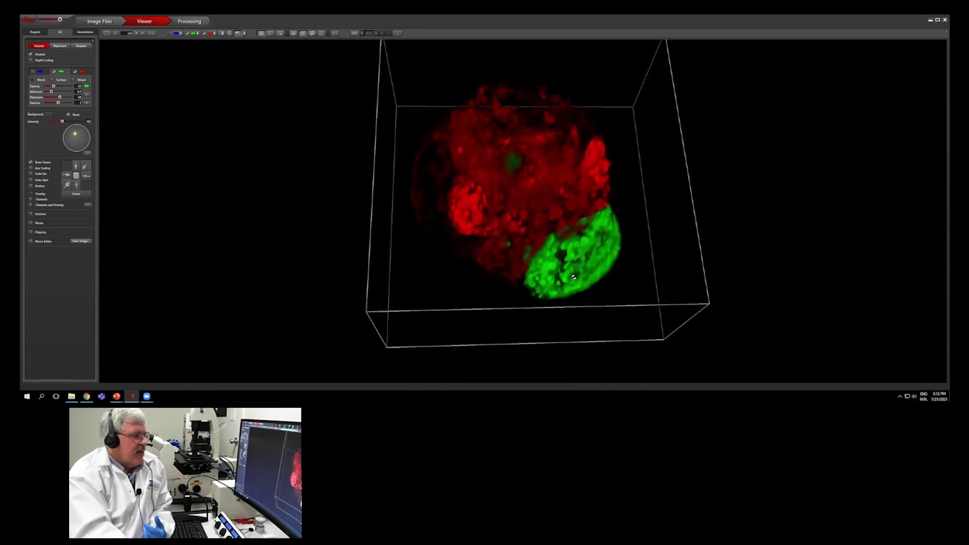
# Open the 01b_63X4X image in the viewer and check which 3D display settings are available for it.
pyautogui.click(36, 32)
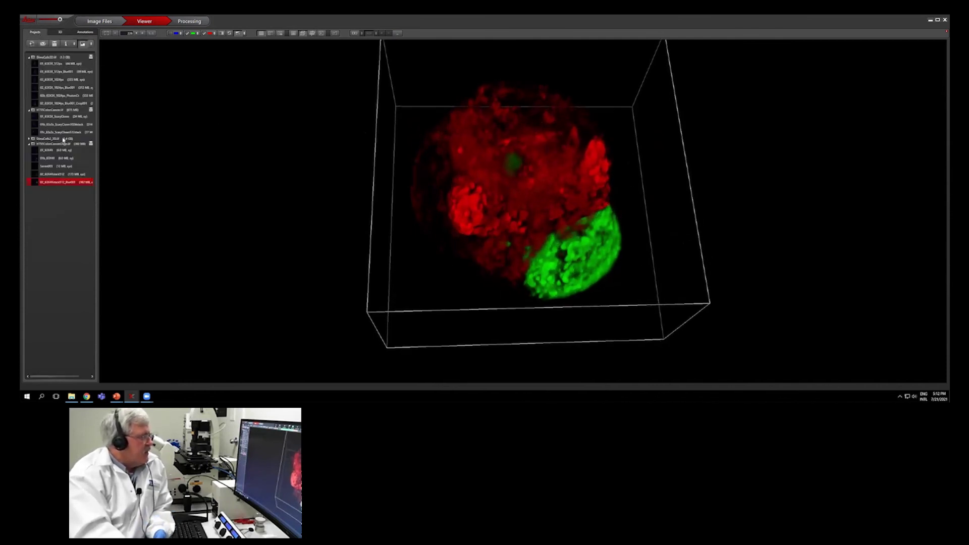
pyautogui.click(55, 159)
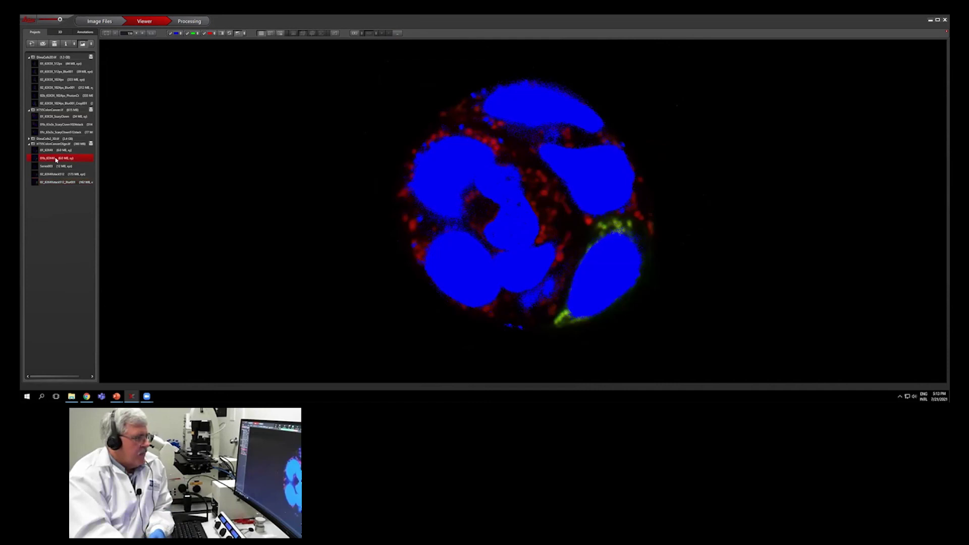
pyautogui.click(60, 32)
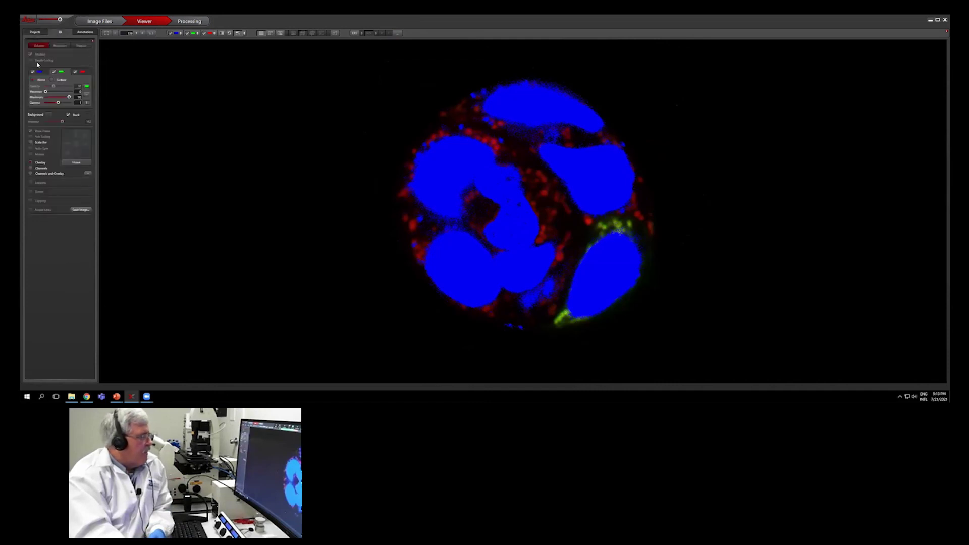
pyautogui.click(35, 73)
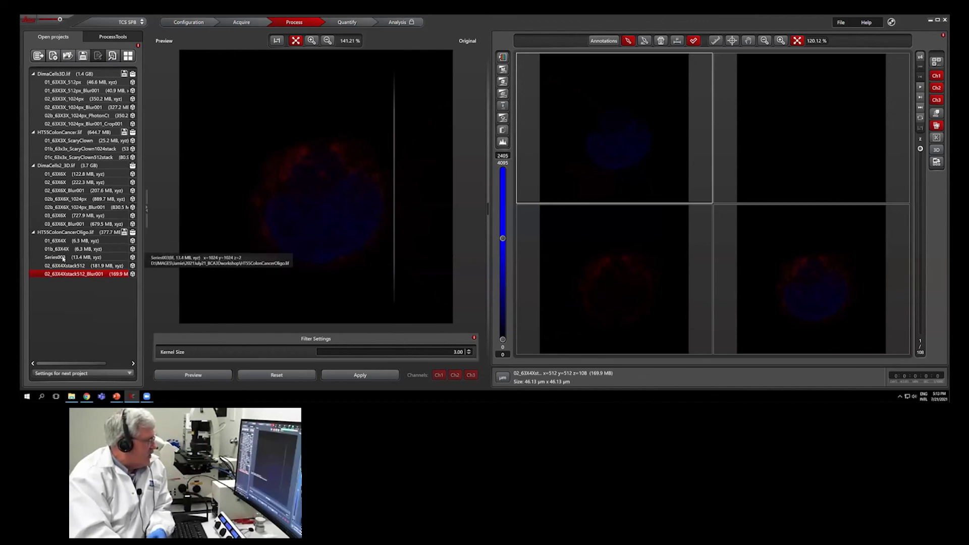
# Open Series003 in the 3D viewer, hide its blue channel, and tilt the thin volume edge-on.
pyautogui.click(63, 258)
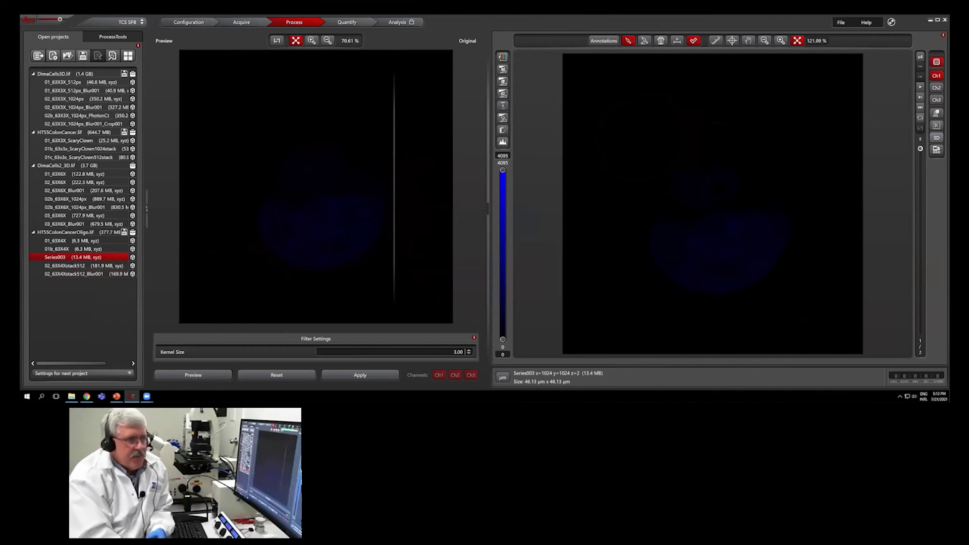
pyautogui.click(936, 137)
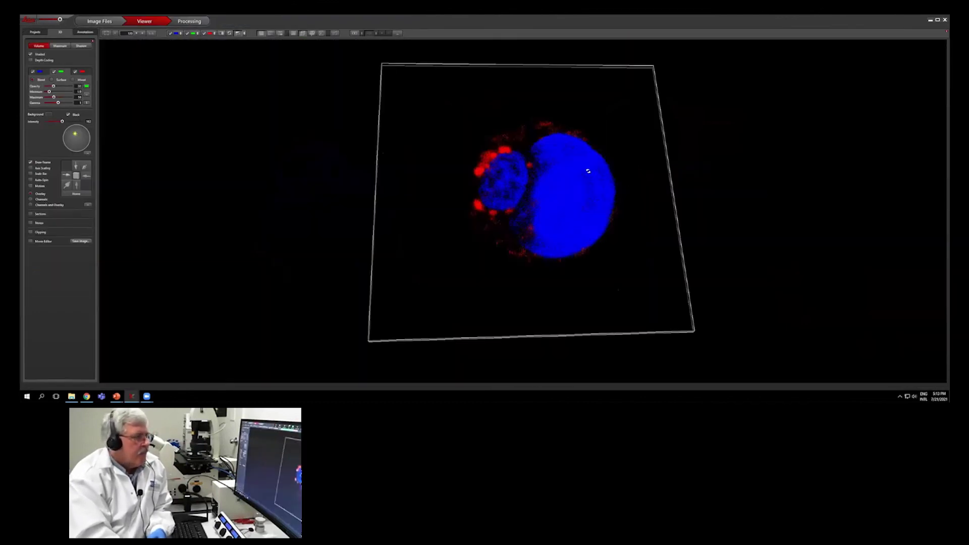
pyautogui.click(32, 71)
pyautogui.moveTo(498, 257); pyautogui.dragTo(814, 70)
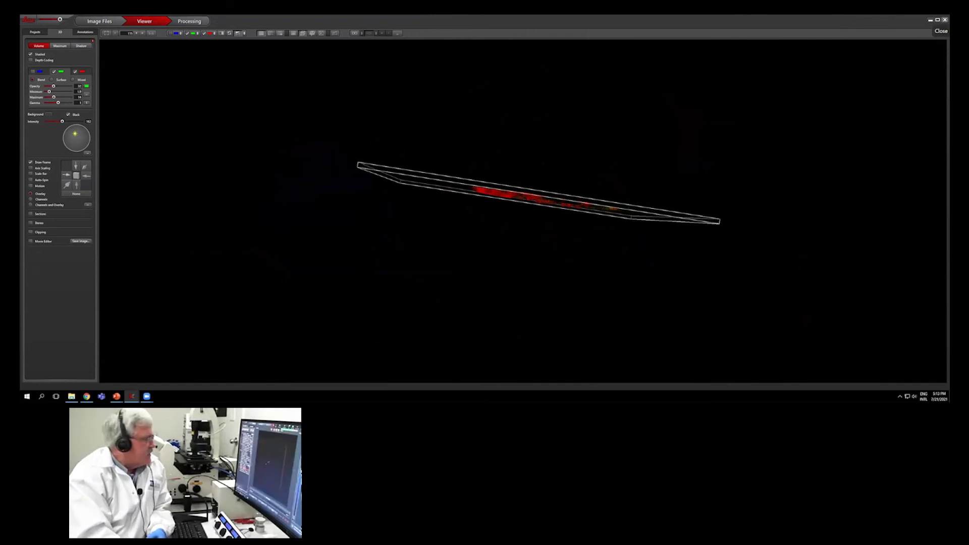
pyautogui.click(946, 20)
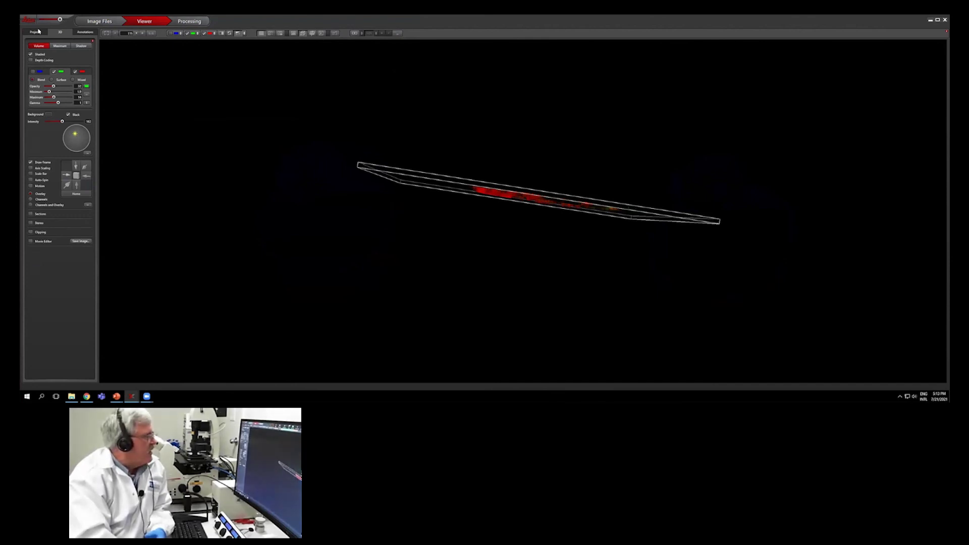
# Display the 02_63X4Xstack512_Blur001 stack in 3D, rotate it to inspect the cells, and reset it to the home view.
pyautogui.click(35, 32)
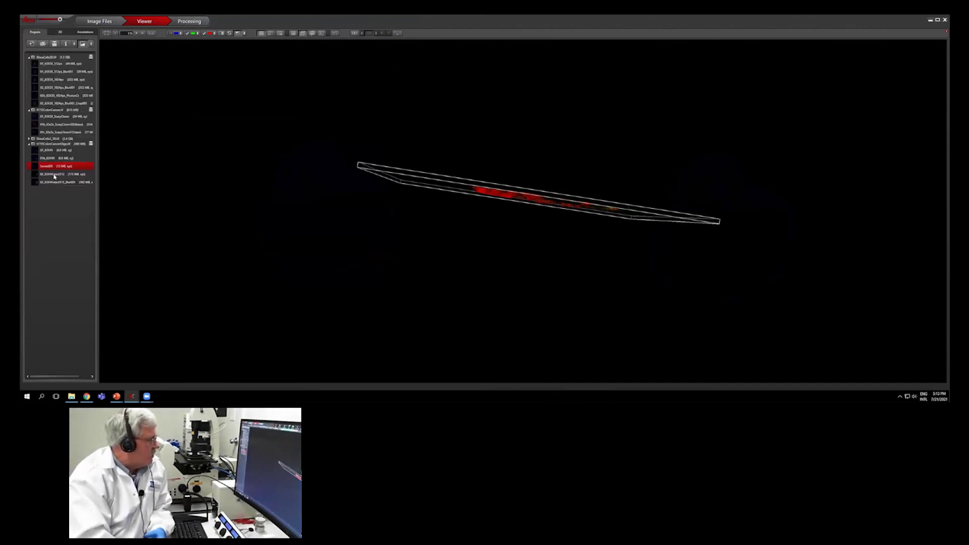
pyautogui.click(67, 183)
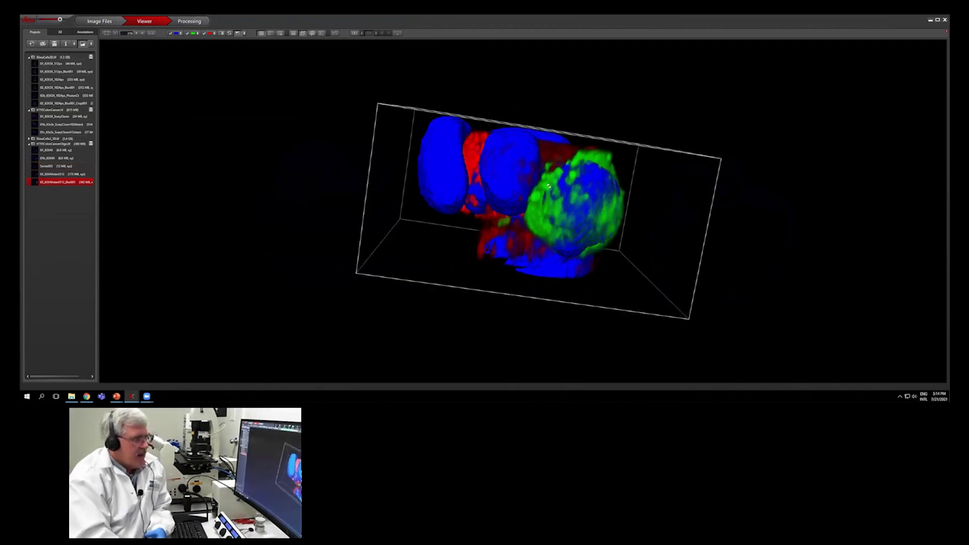
pyautogui.moveTo(549, 187); pyautogui.dragTo(543, 276)
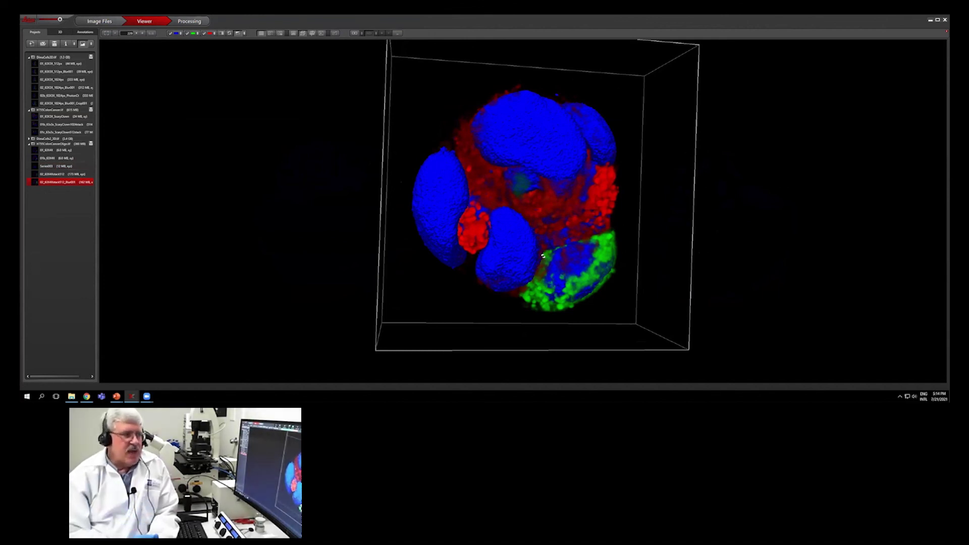
pyautogui.click(61, 32)
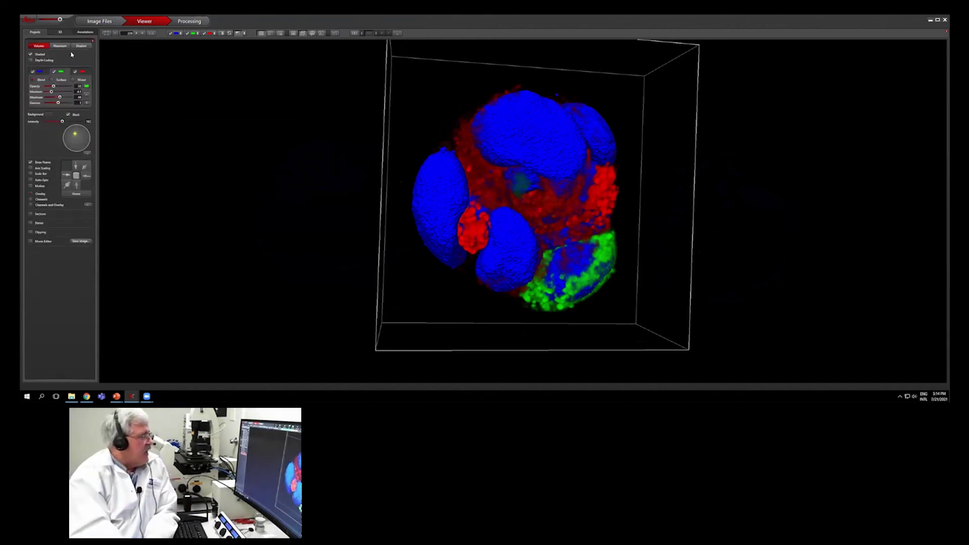
pyautogui.click(76, 194)
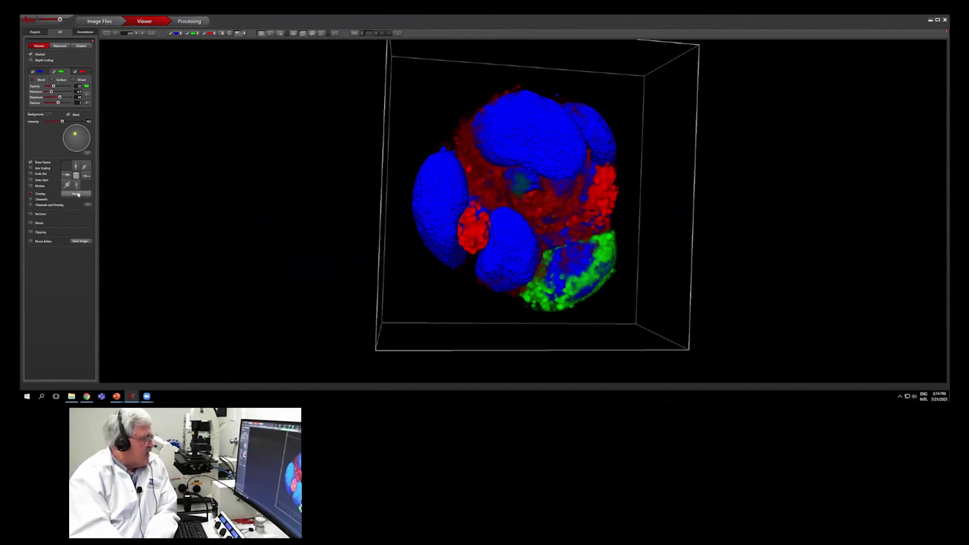
# Raise the blue channel's surface threshold slightly and reduce its opacity to make the nuclei semi-transparent.
pyautogui.click(41, 71)
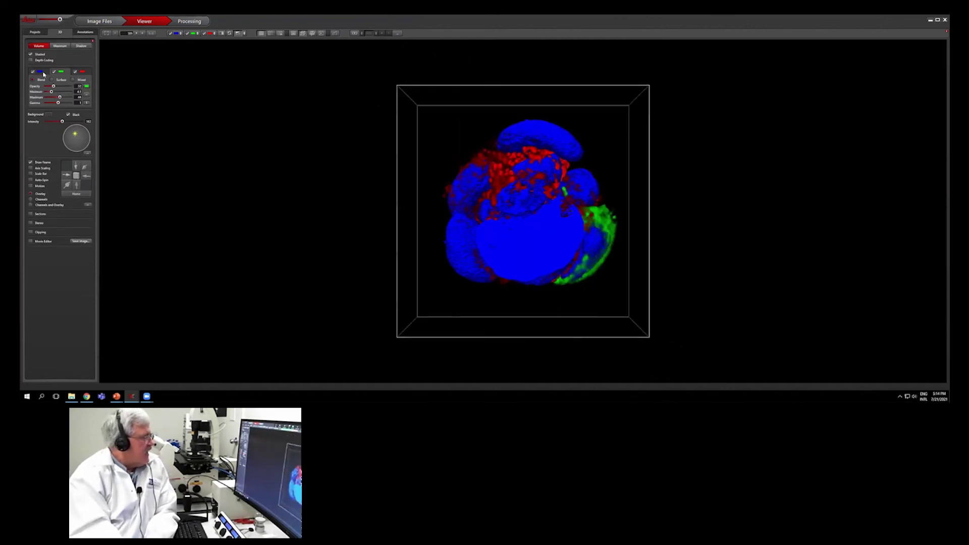
pyautogui.moveTo(51, 93); pyautogui.dragTo(53, 93)
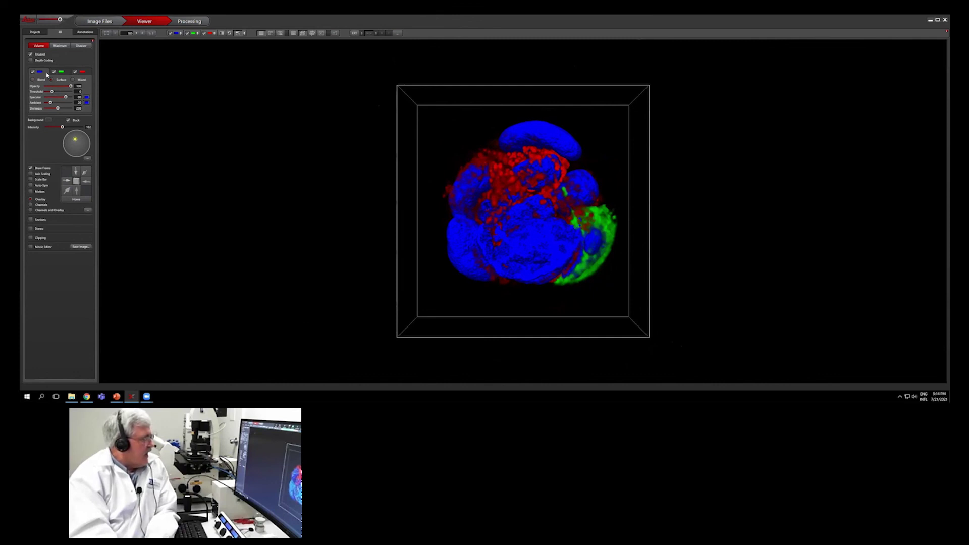
pyautogui.moveTo(71, 87); pyautogui.dragTo(60, 87)
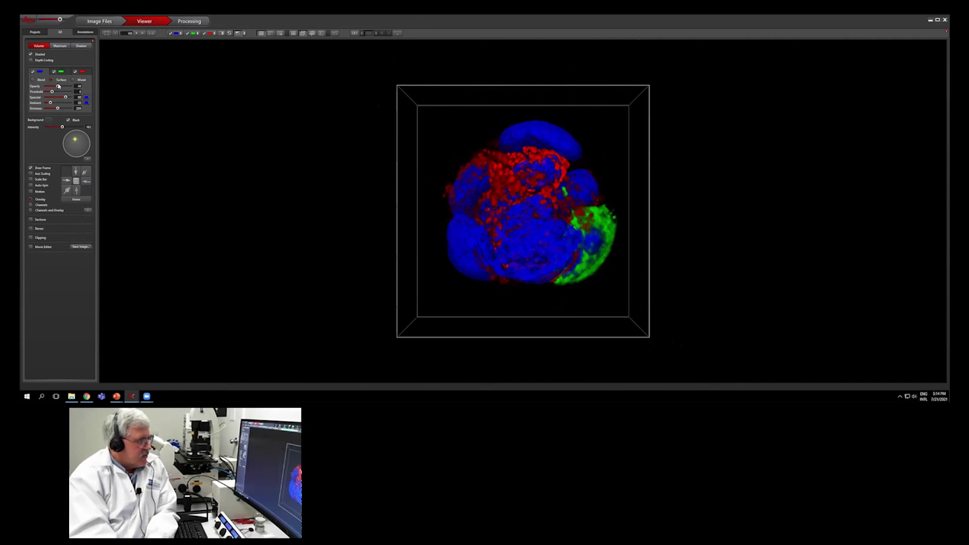
# Create a horizontal 360° rotation movie in the positive direction with the Movie Editor and preview it.
pyautogui.click(30, 248)
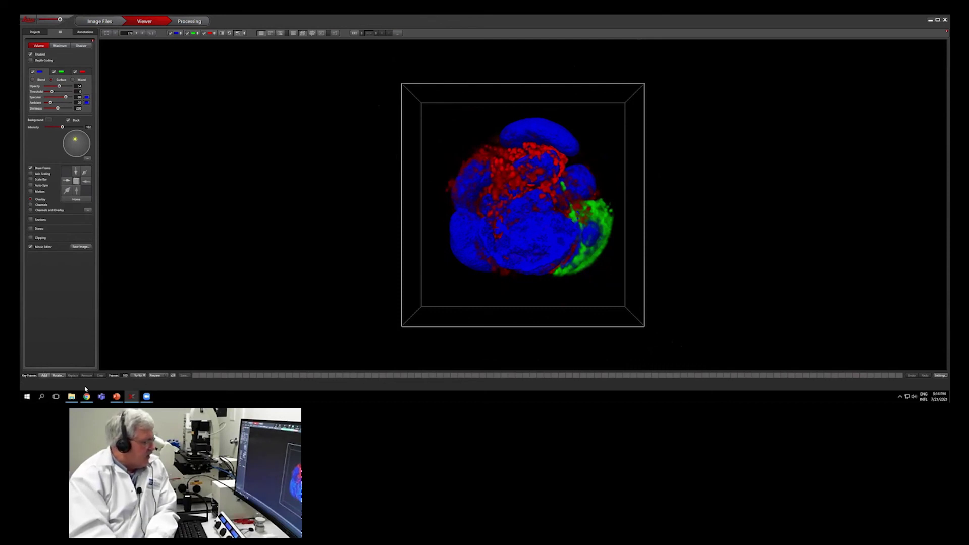
pyautogui.click(59, 376)
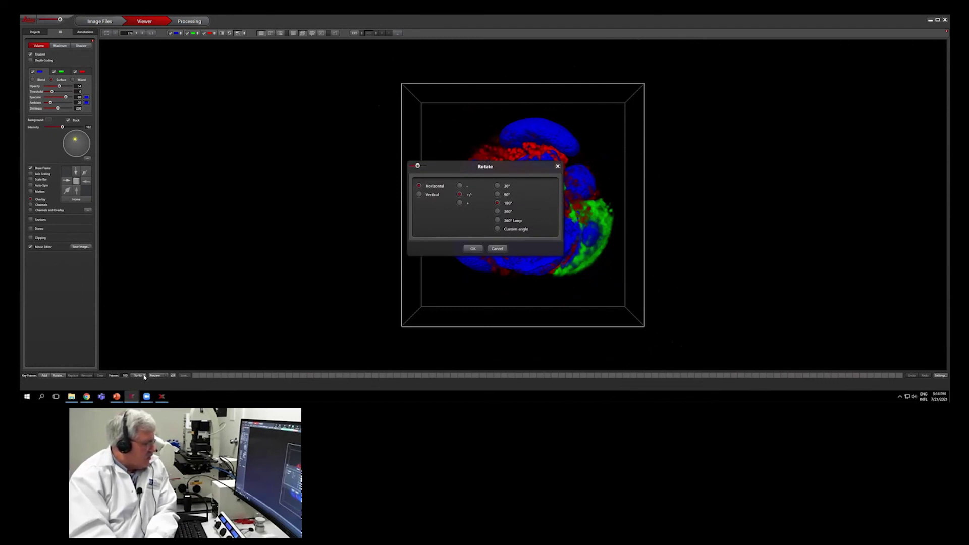
pyautogui.click(498, 212)
pyautogui.click(460, 203)
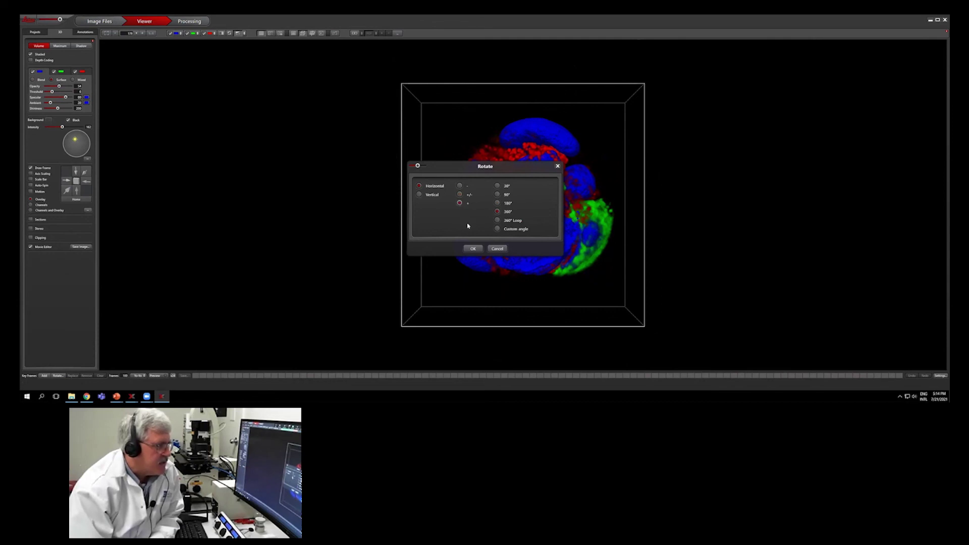
pyautogui.click(473, 249)
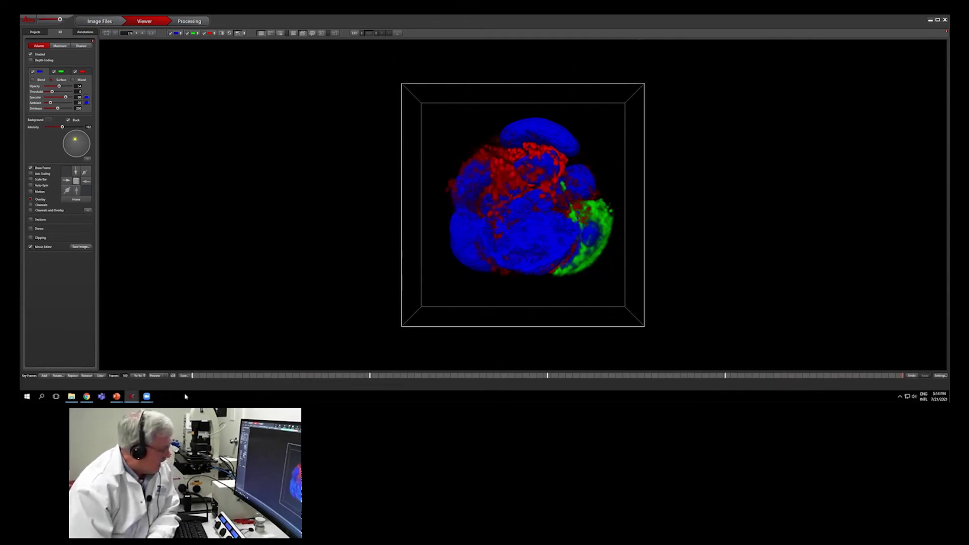
pyautogui.click(137, 377)
pyautogui.click(155, 376)
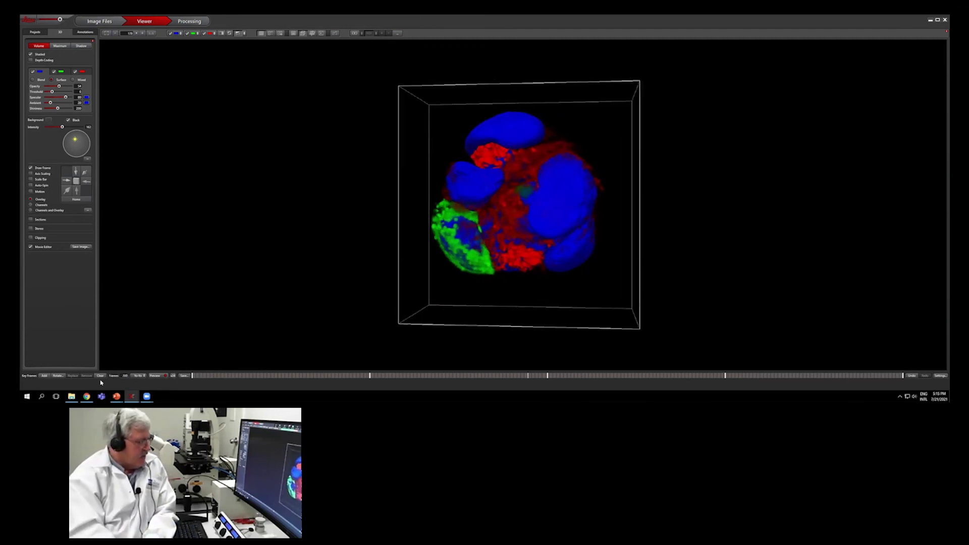
# Return to the main LAS X window, open the 01b_63X4X image, and review the XY acquisition settings.
pyautogui.moveTo(71, 397)
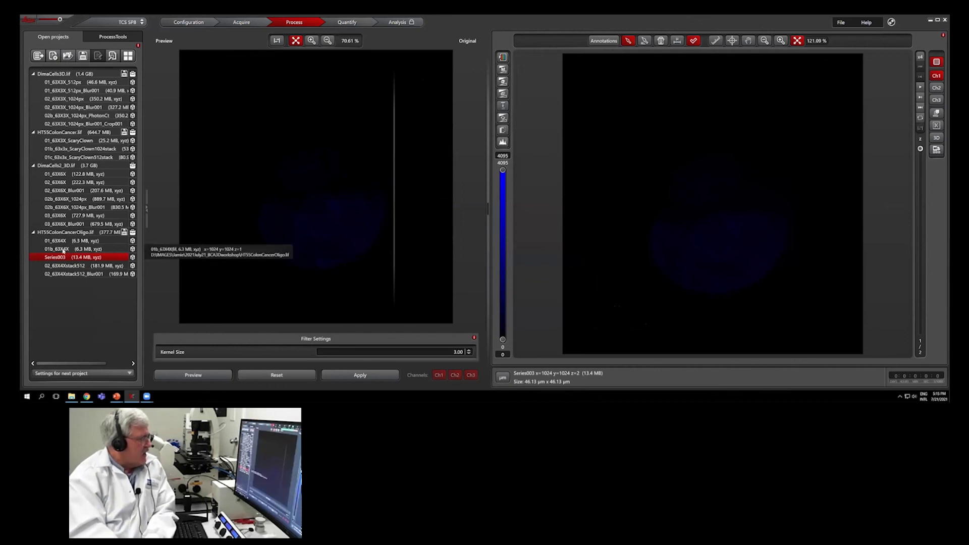
pyautogui.click(63, 250)
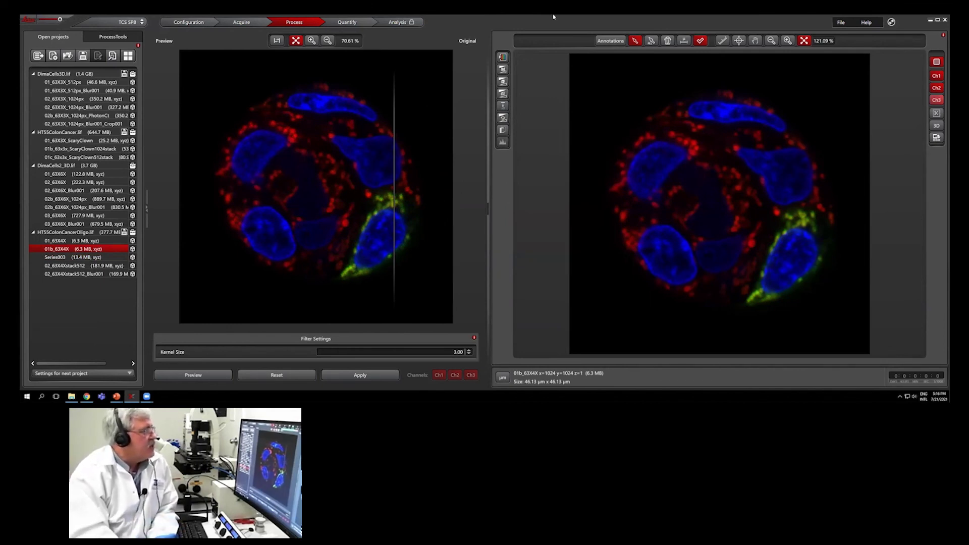
pyautogui.click(242, 22)
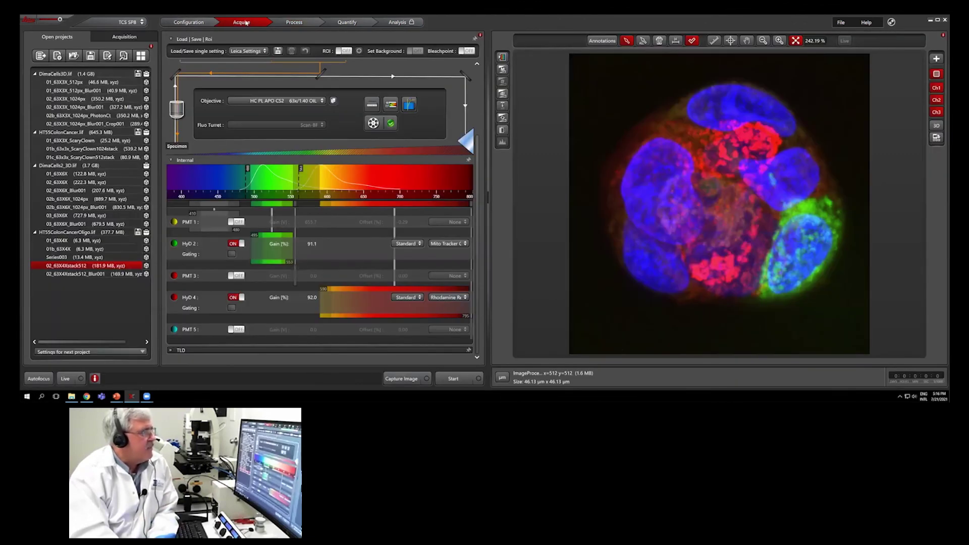
pyautogui.click(65, 249)
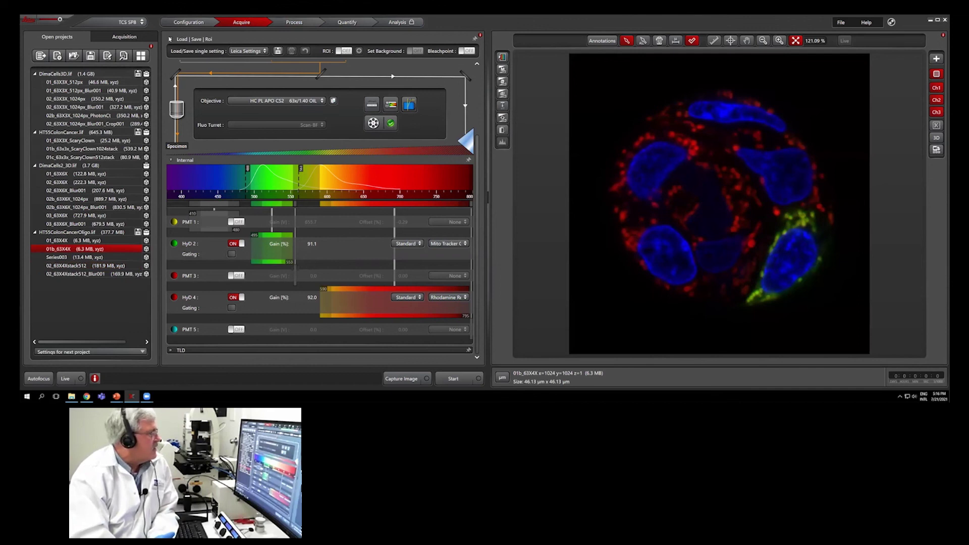
pyautogui.click(126, 38)
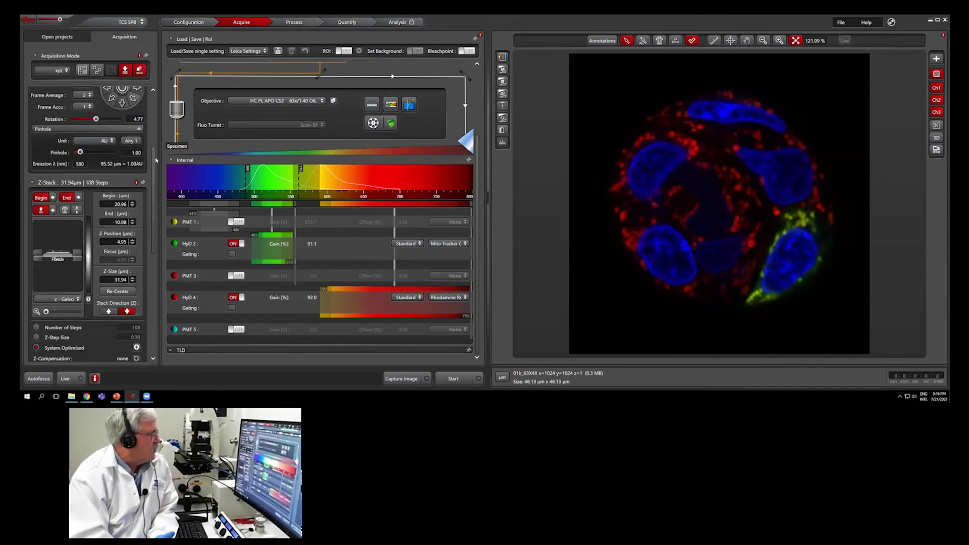
pyautogui.moveTo(154, 162); pyautogui.dragTo(150, 69)
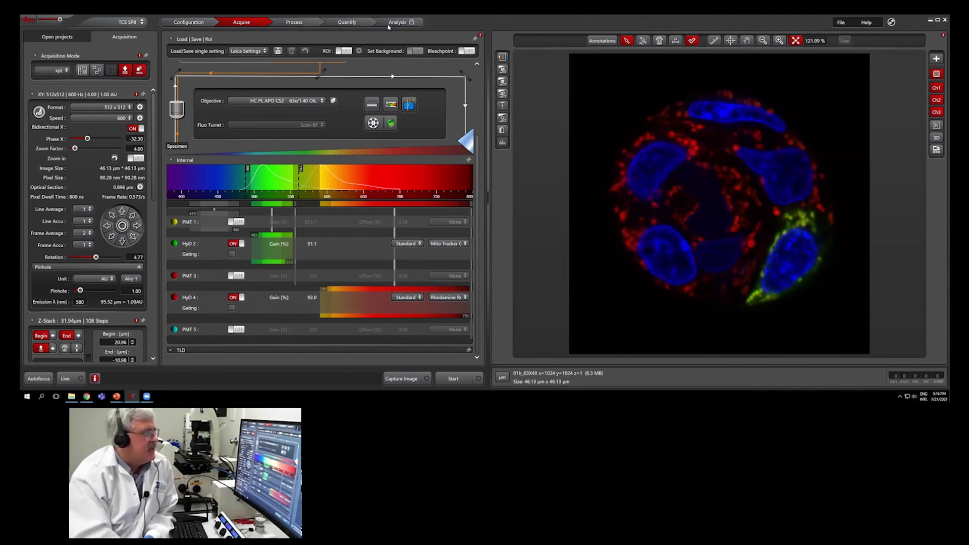
# Open the Line Profile quantification for the 01b_63X4X image and delete the existing line ROI.
pyautogui.click(362, 25)
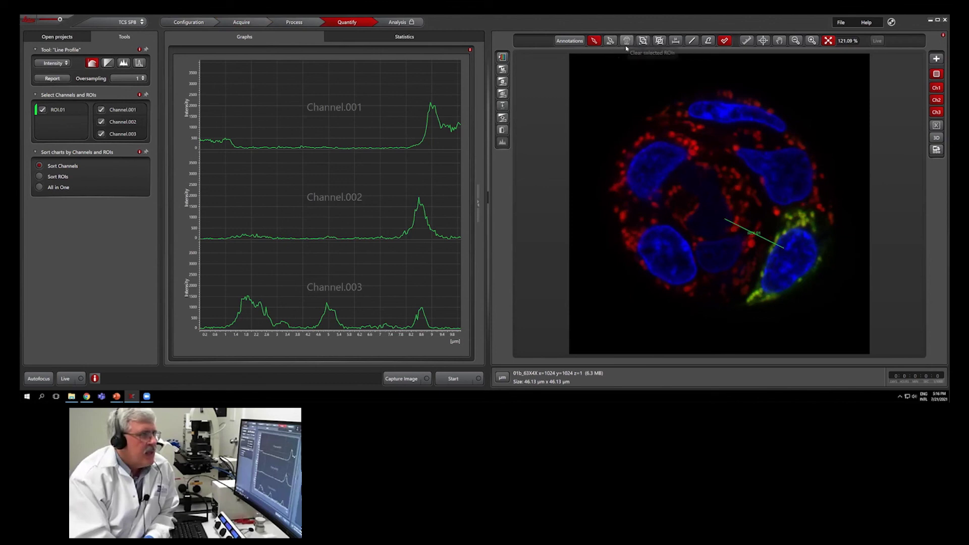
pyautogui.click(611, 40)
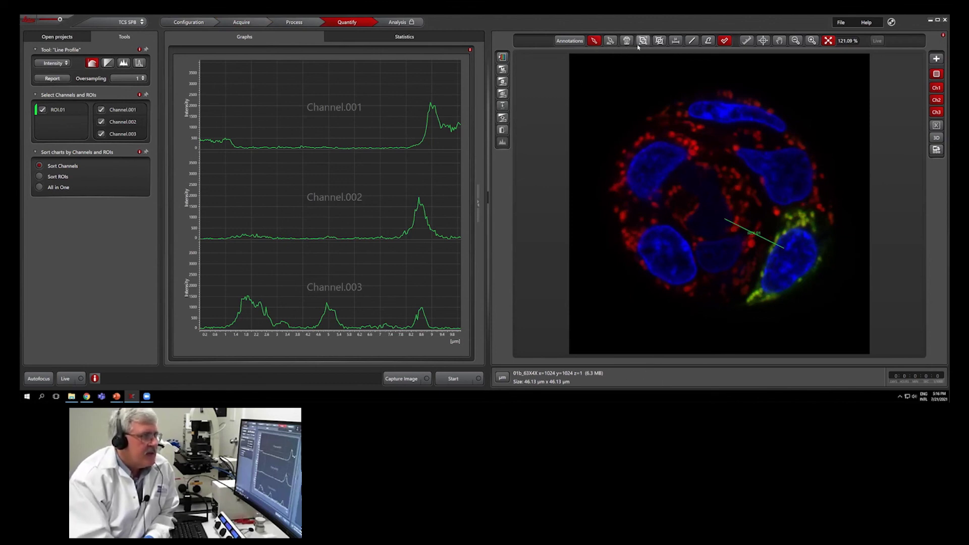
pyautogui.click(738, 222)
pyautogui.press('Delete')
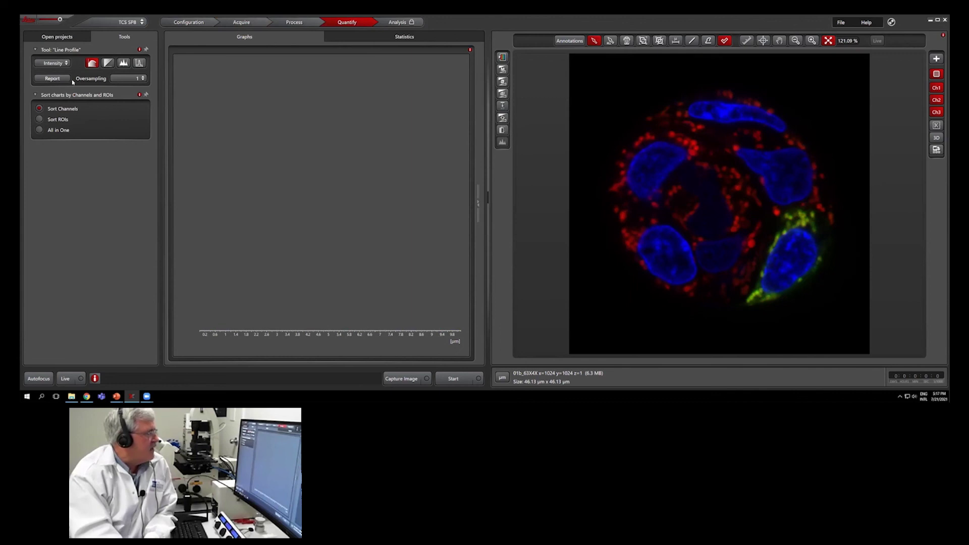
# Draw a line ROI about 10 µm long from the cluster's centre into the green cell's nucleus, and exclude Channel.001 from the graphs.
pyautogui.click(692, 41)
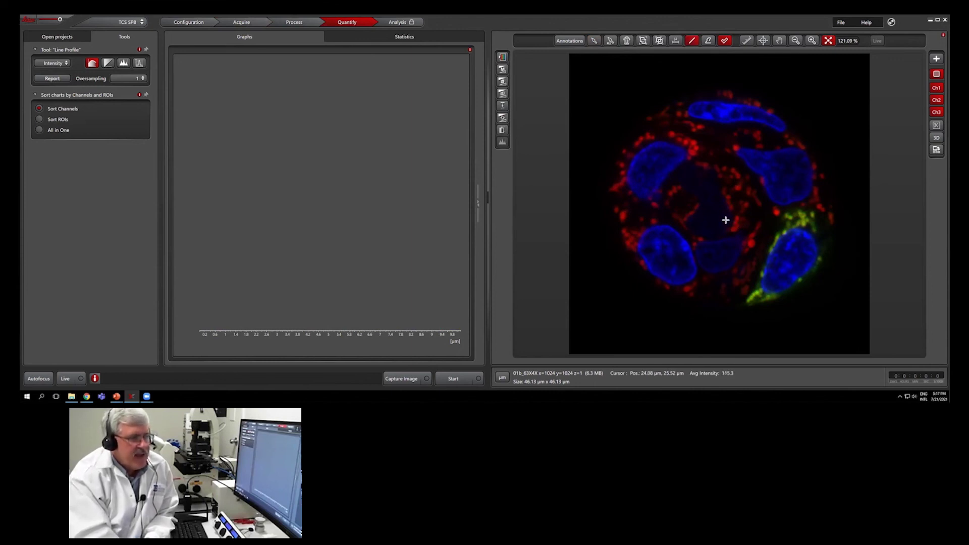
pyautogui.moveTo(725, 220); pyautogui.dragTo(783, 255)
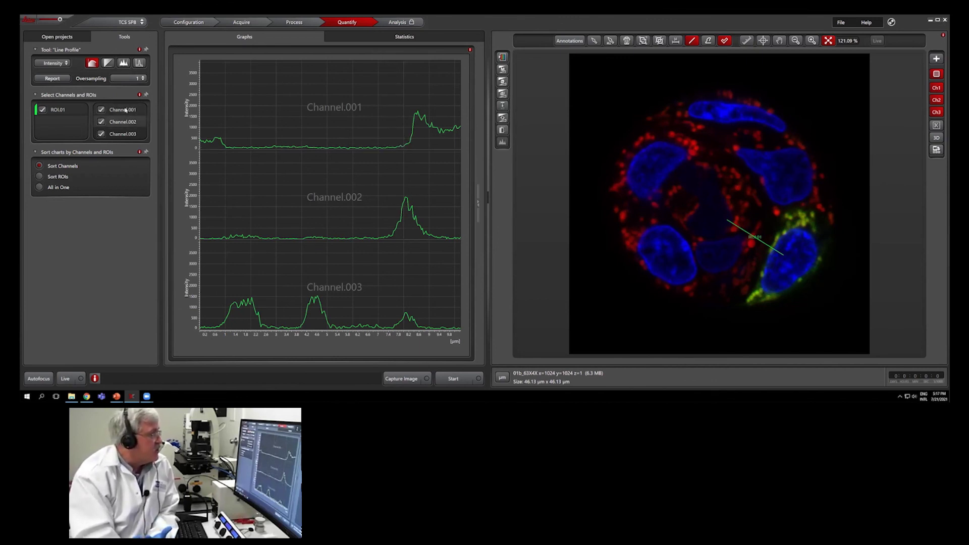
pyautogui.click(101, 109)
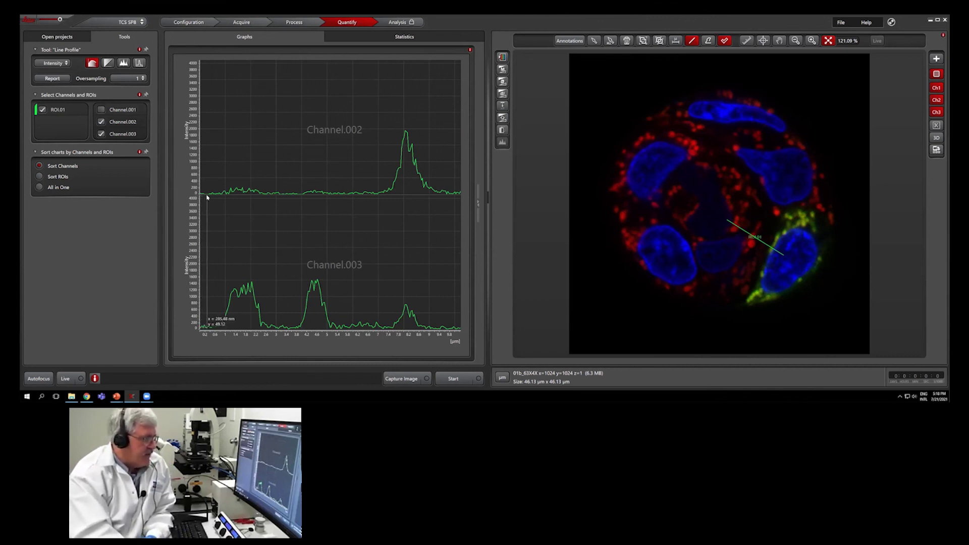
# Compare the Channel.002 and Channel.003 intensities by placing the graph cursors on each of the three Channel.003 peaks in turn.
pyautogui.click(245, 305)
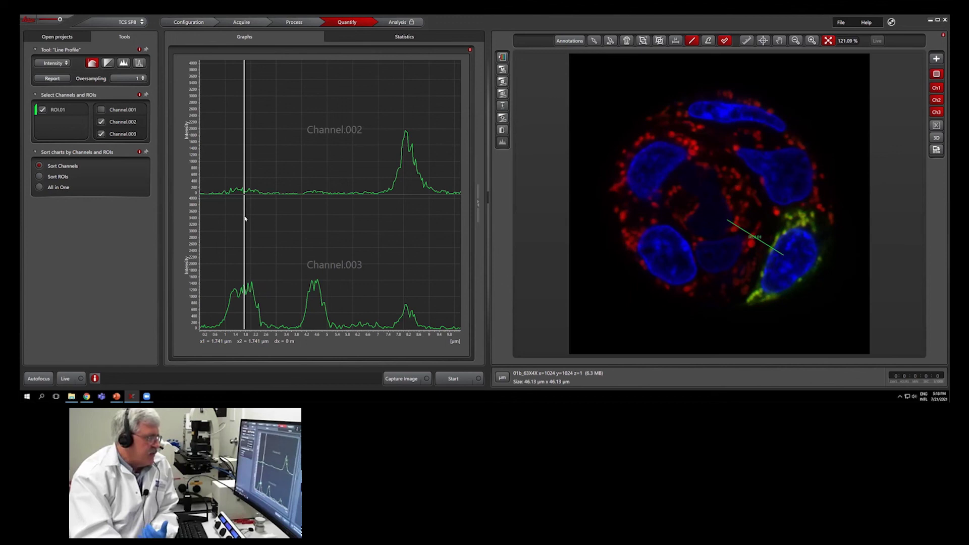
pyautogui.moveTo(245, 220); pyautogui.dragTo(316, 213)
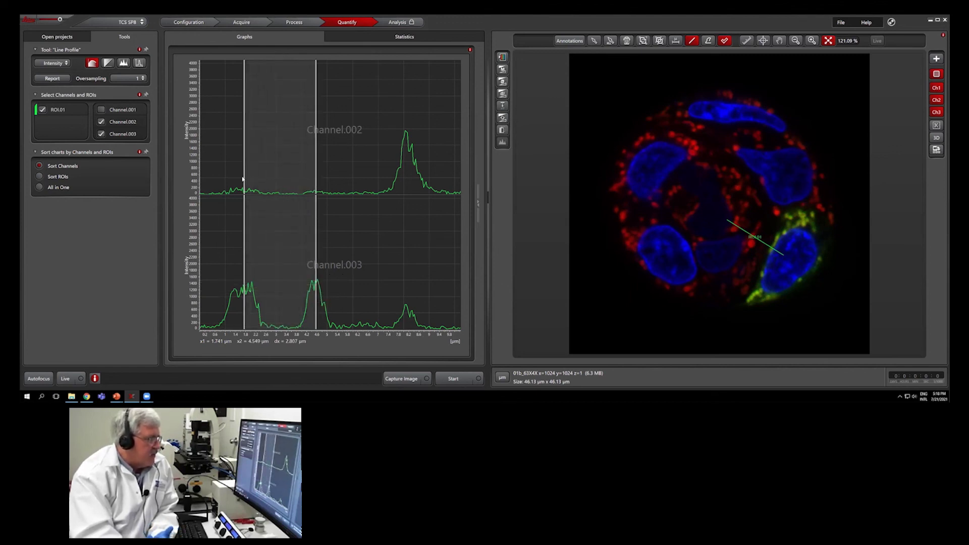
pyautogui.moveTo(244, 179); pyautogui.dragTo(317, 186)
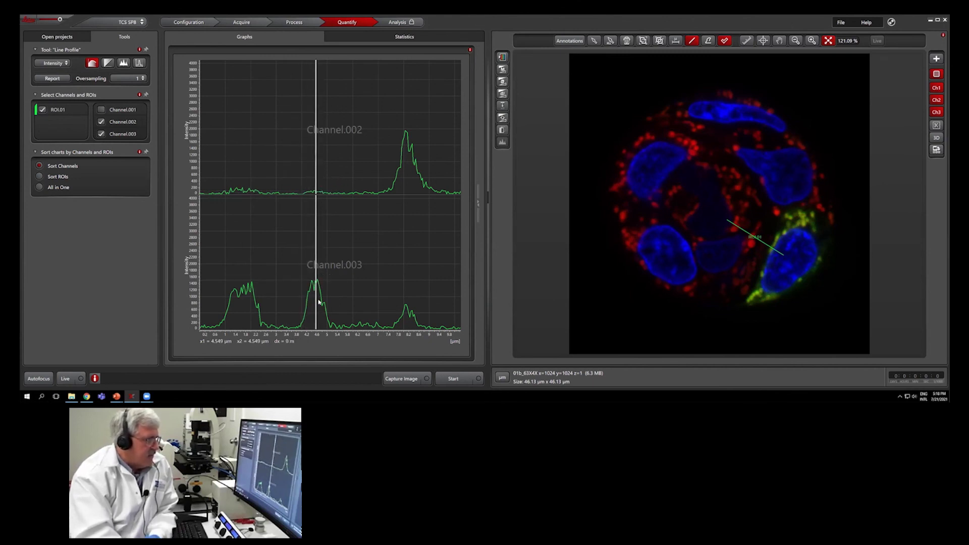
pyautogui.moveTo(317, 163); pyautogui.dragTo(407, 173)
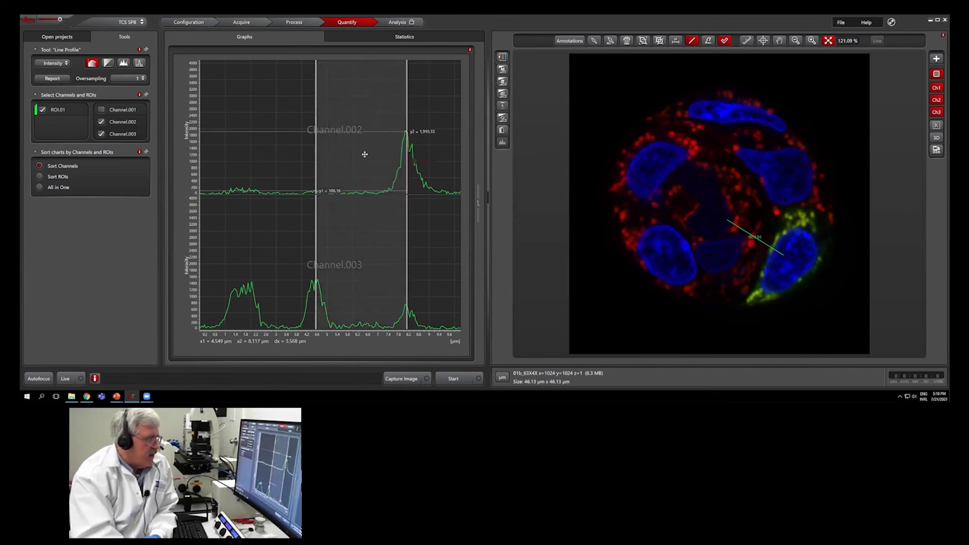
pyautogui.moveTo(317, 122); pyautogui.dragTo(410, 130)
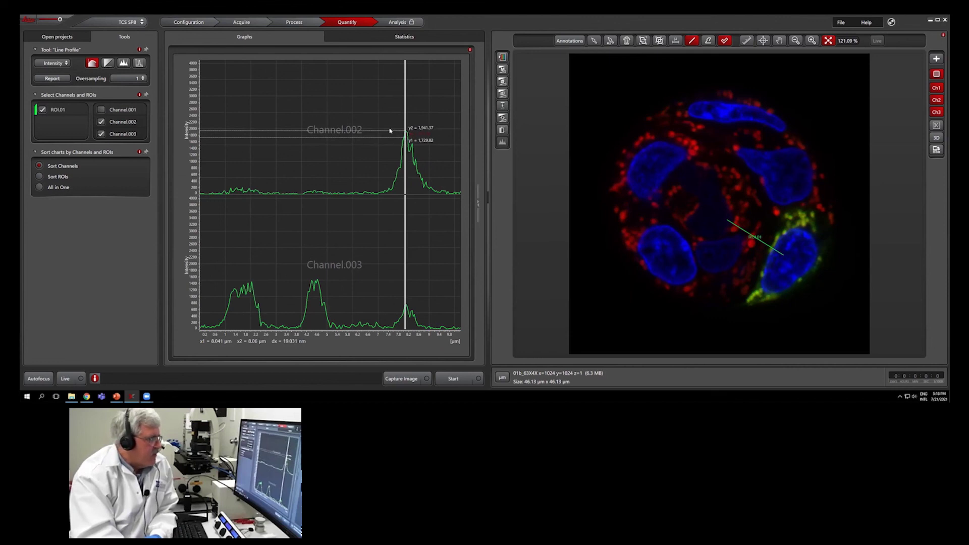